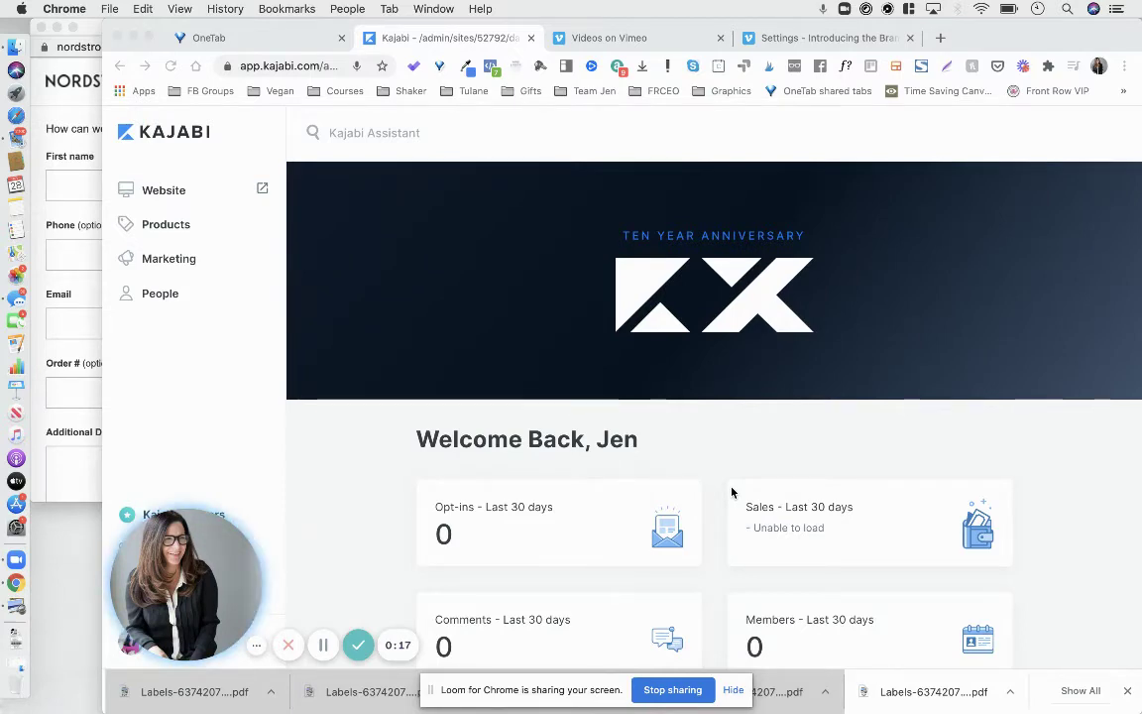
Step: Open Kajabi's Email Campaigns list, then switch to the Vimeo settings for the Front Row VIP video
{"action": "left_click", "coordinate": [167, 263]}
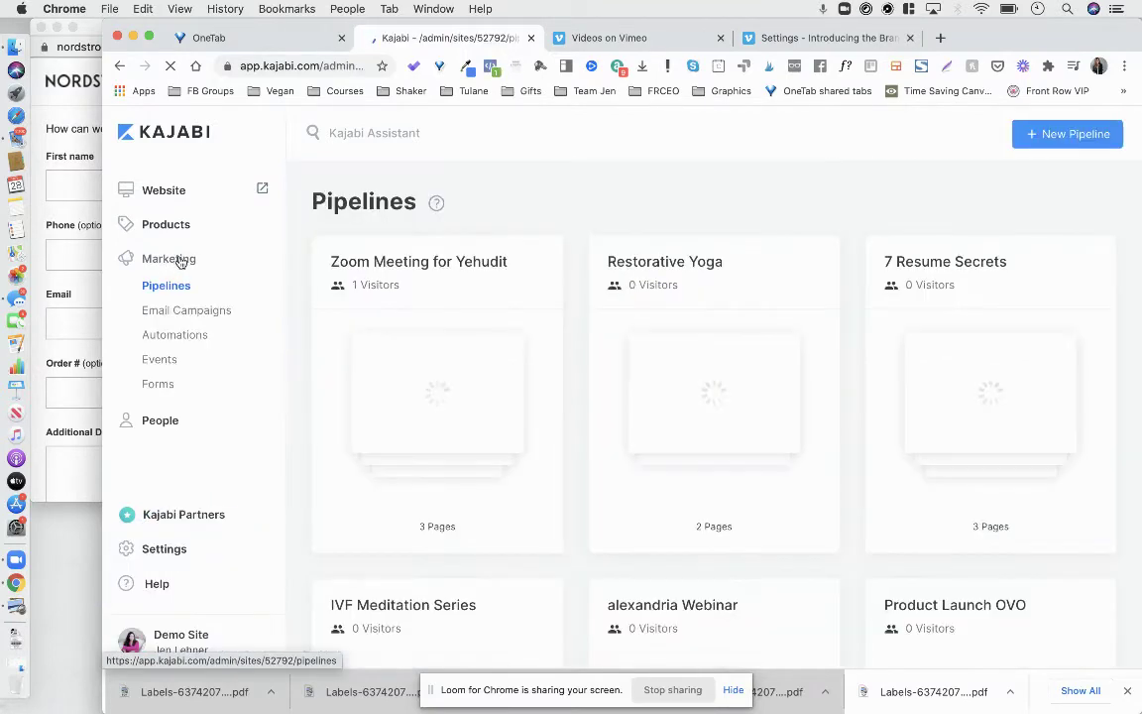
{"action": "left_click", "coordinate": [181, 315]}
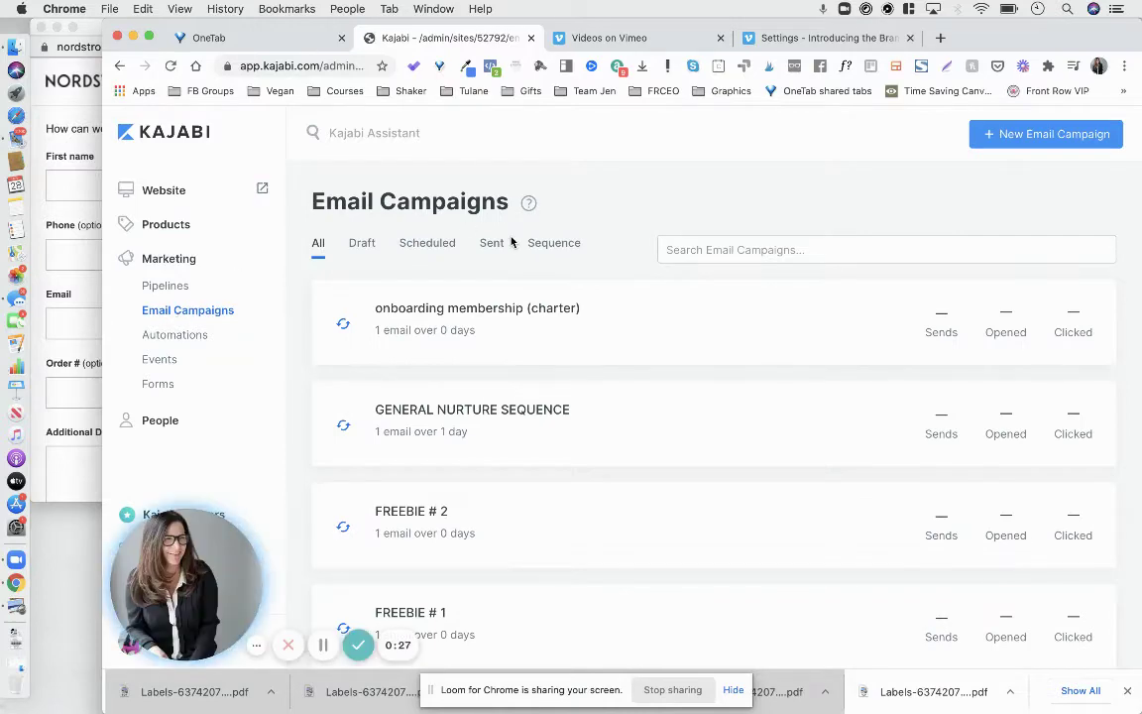
{"action": "left_click", "coordinate": [791, 40]}
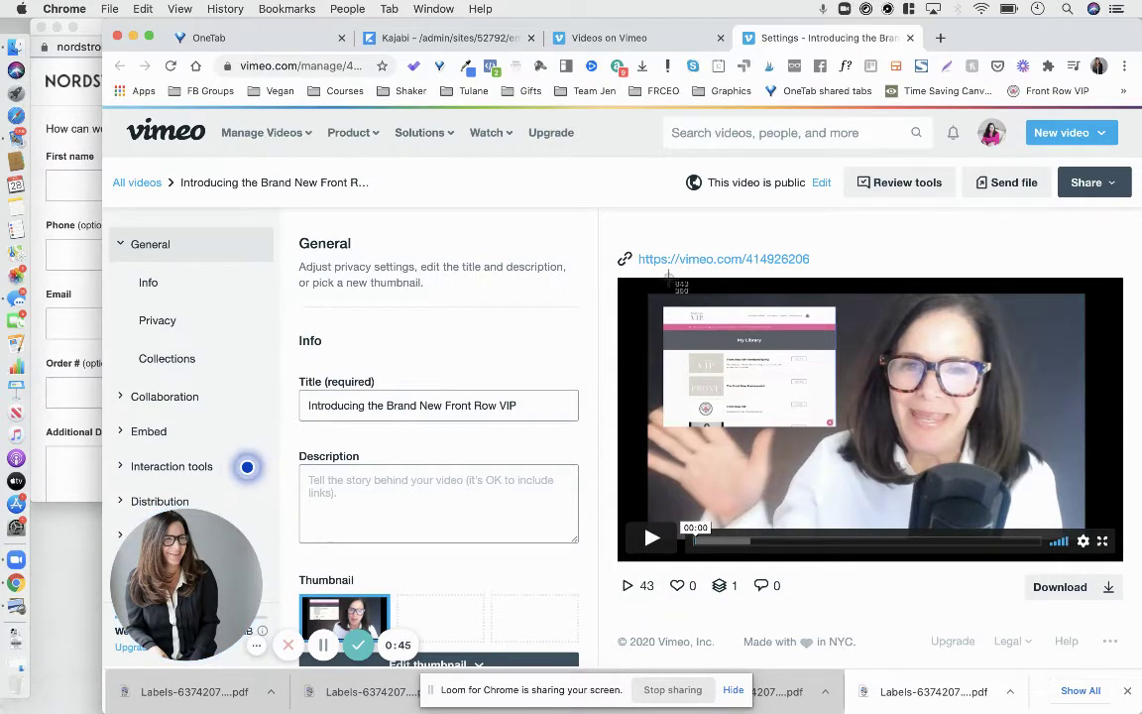
Step: Screenshot the Vimeo player showing the presenter, briefly play it, and return to Kajabi
{"action": "mouse_move", "coordinate": [622, 283]}
{"action": "left_mouse_down"}
{"action": "mouse_move", "coordinate": [964, 560]}
{"action": "mouse_move", "coordinate": [1124, 560]}
{"action": "left_mouse_up"}
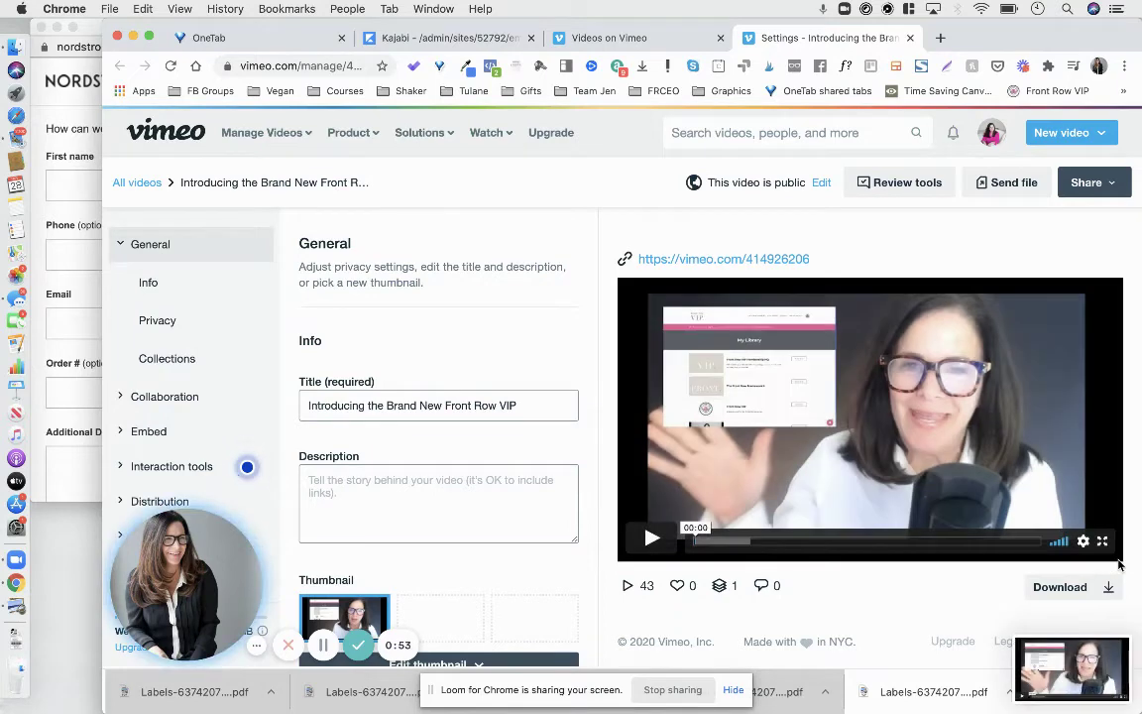
{"action": "left_click", "coordinate": [651, 539]}
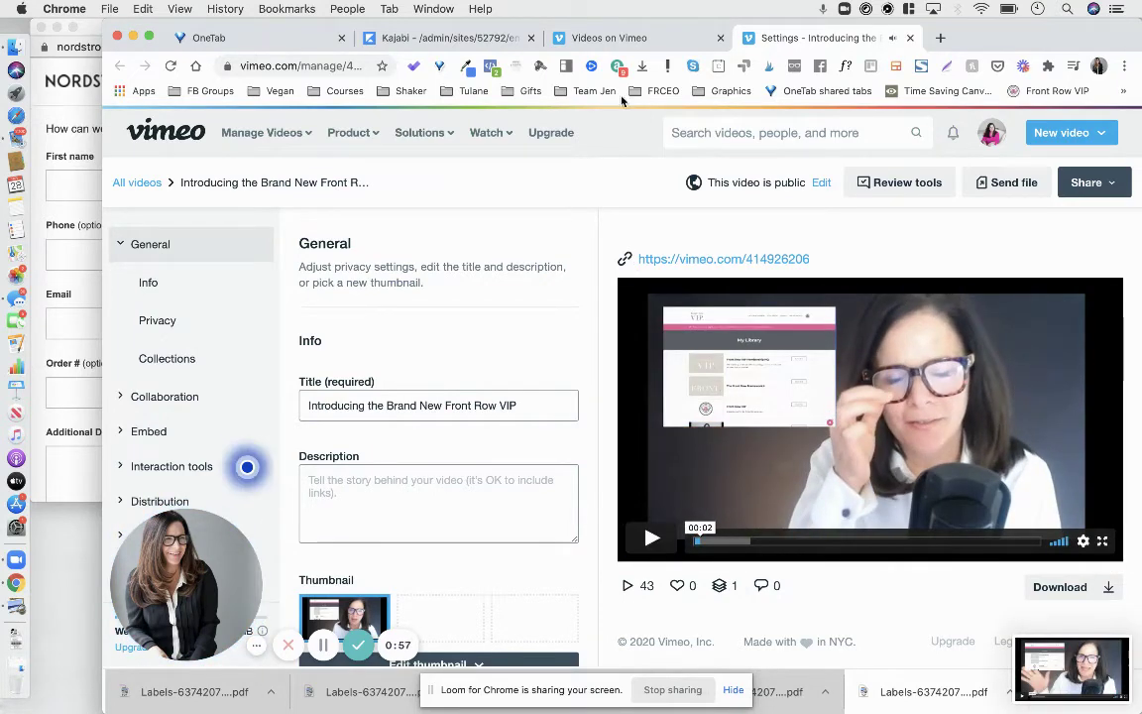
{"action": "left_click", "coordinate": [434, 36]}
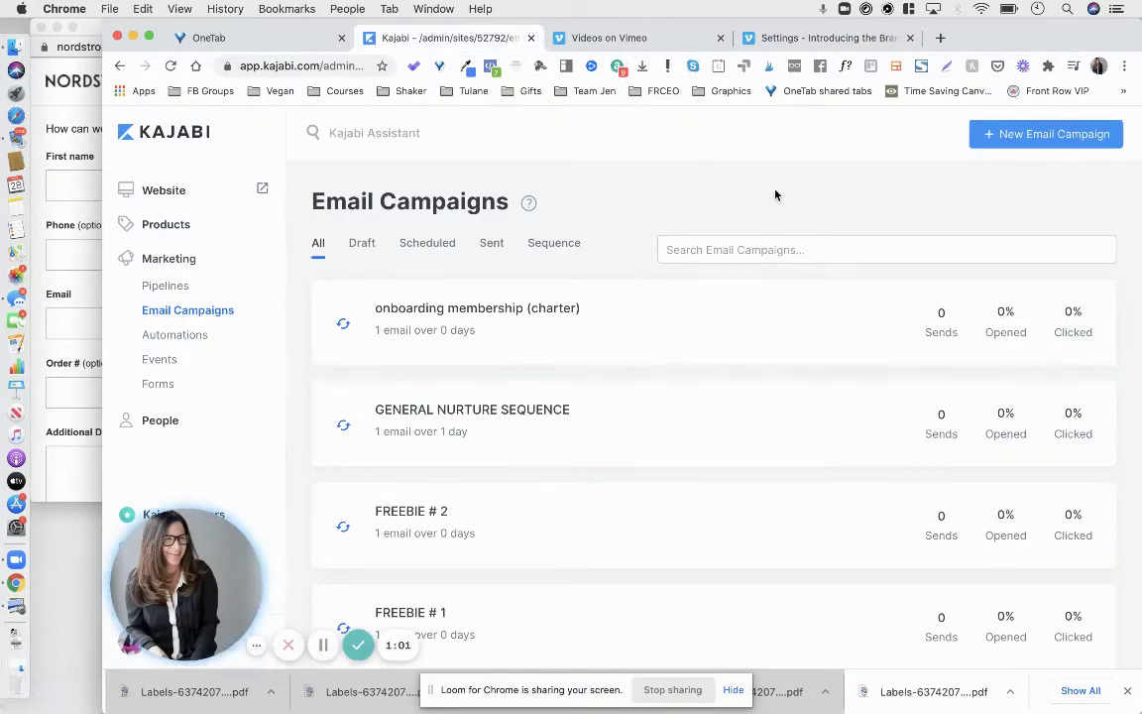
Step: Start a new Email Broadcast campaign and continue to template selection
{"action": "left_click", "coordinate": [1003, 132]}
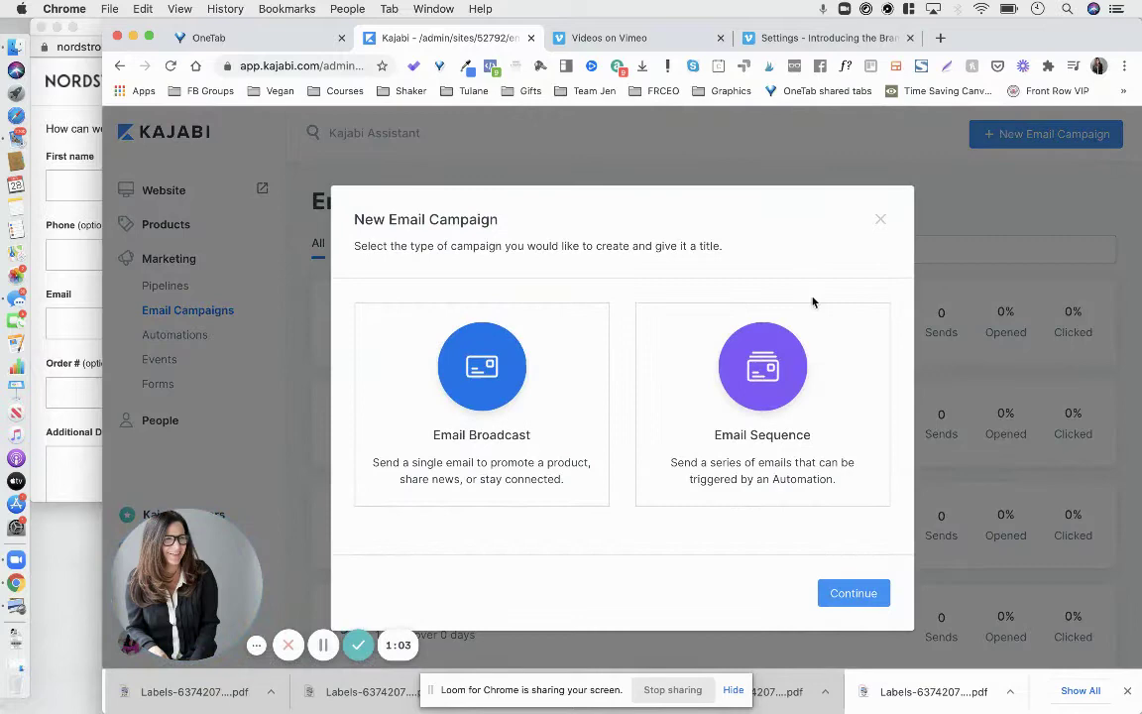
{"action": "left_click", "coordinate": [521, 389]}
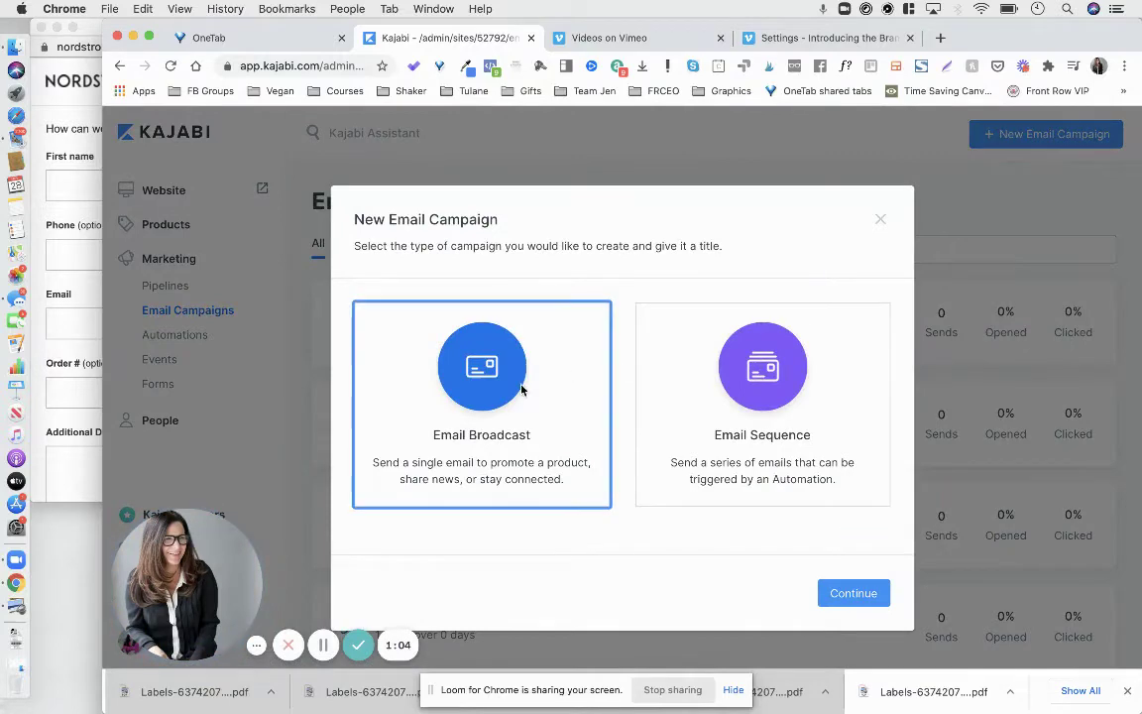
{"action": "left_click", "coordinate": [833, 593]}
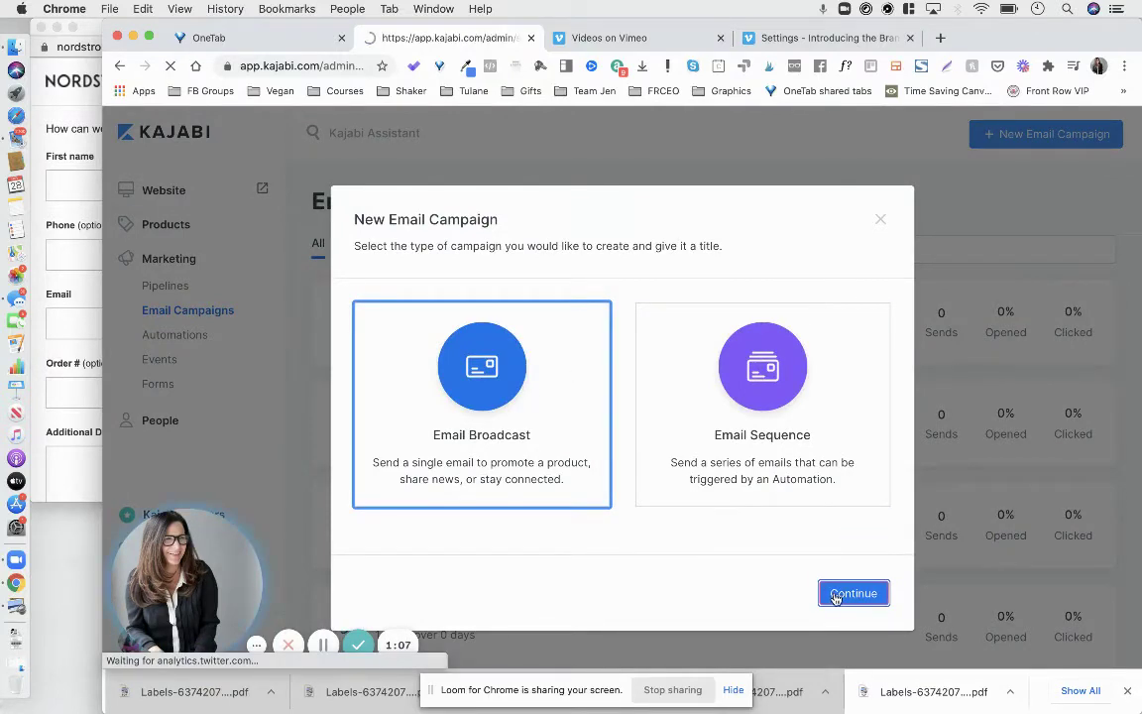
Step: Browse the broadcast template gallery to locate the Showcase a Product template
{"action": "scroll", "coordinate": [718, 502], "scroll_direction": "down", "scroll_amount": 1}
{"action": "scroll", "coordinate": [717, 503], "scroll_direction": "down", "scroll_amount": 4}
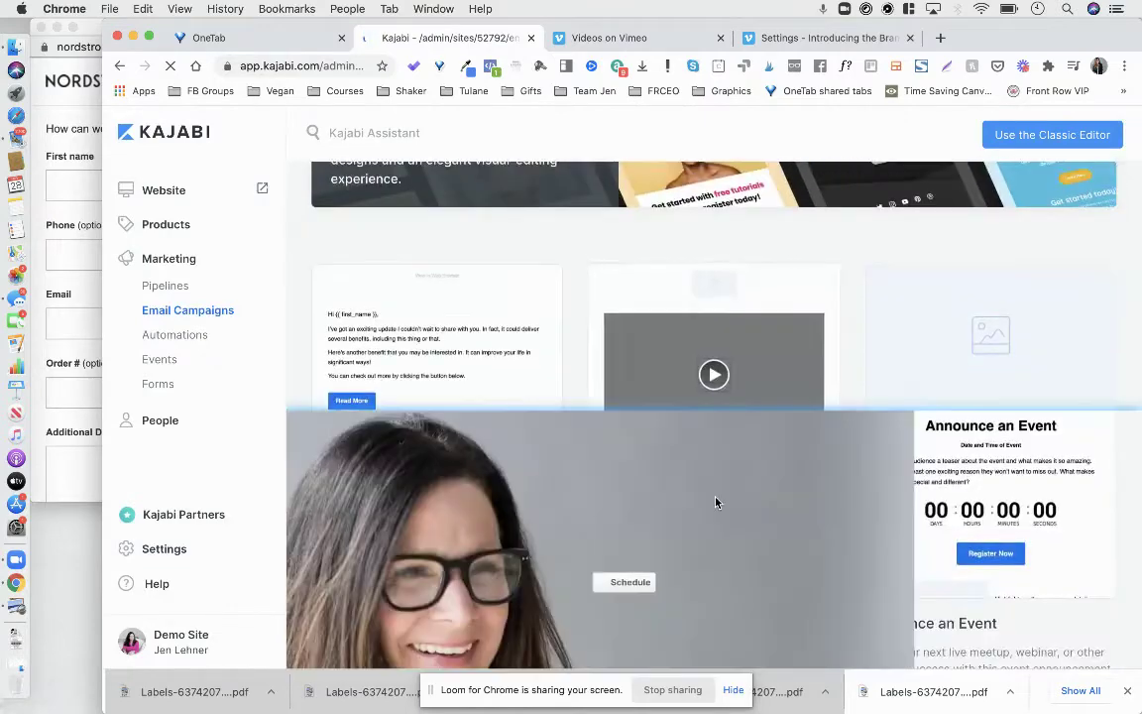
{"action": "scroll", "coordinate": [951, 277], "scroll_direction": "up", "scroll_amount": 3}
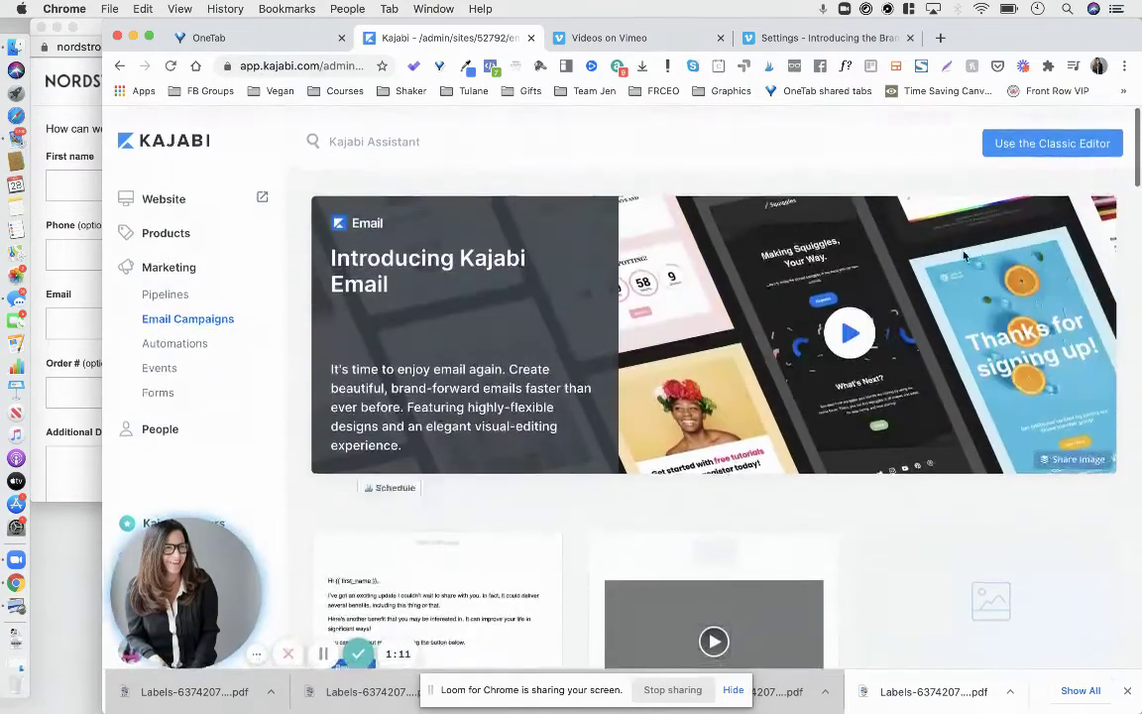
{"action": "scroll", "coordinate": [676, 400], "scroll_direction": "down", "scroll_amount": 2}
{"action": "scroll", "coordinate": [676, 400], "scroll_direction": "down", "scroll_amount": 2}
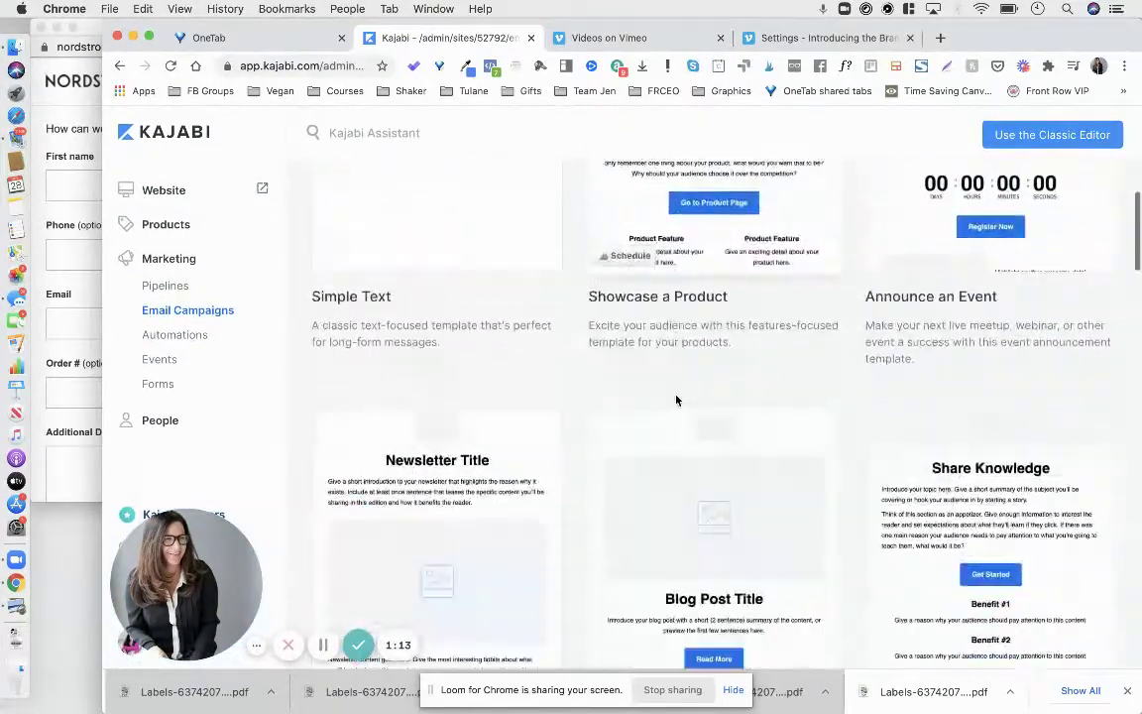
{"action": "scroll", "coordinate": [676, 399], "scroll_direction": "down", "scroll_amount": 1}
{"action": "scroll", "coordinate": [676, 399], "scroll_direction": "down", "scroll_amount": 5}
{"action": "scroll", "coordinate": [676, 400], "scroll_direction": "down", "scroll_amount": 5}
{"action": "scroll", "coordinate": [676, 400], "scroll_direction": "down", "scroll_amount": 5}
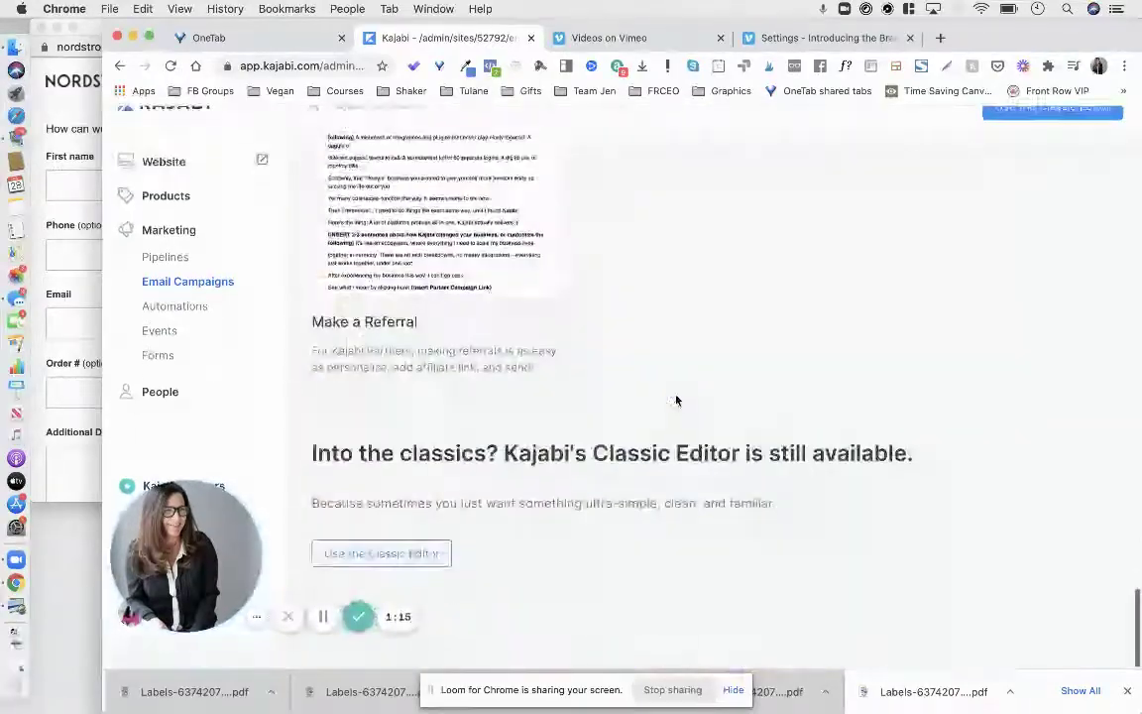
{"action": "scroll", "coordinate": [676, 399], "scroll_direction": "up", "scroll_amount": 2}
{"action": "scroll", "coordinate": [676, 400], "scroll_direction": "up", "scroll_amount": 5}
{"action": "scroll", "coordinate": [676, 399], "scroll_direction": "up", "scroll_amount": 5}
{"action": "scroll", "coordinate": [676, 399], "scroll_direction": "up", "scroll_amount": 4}
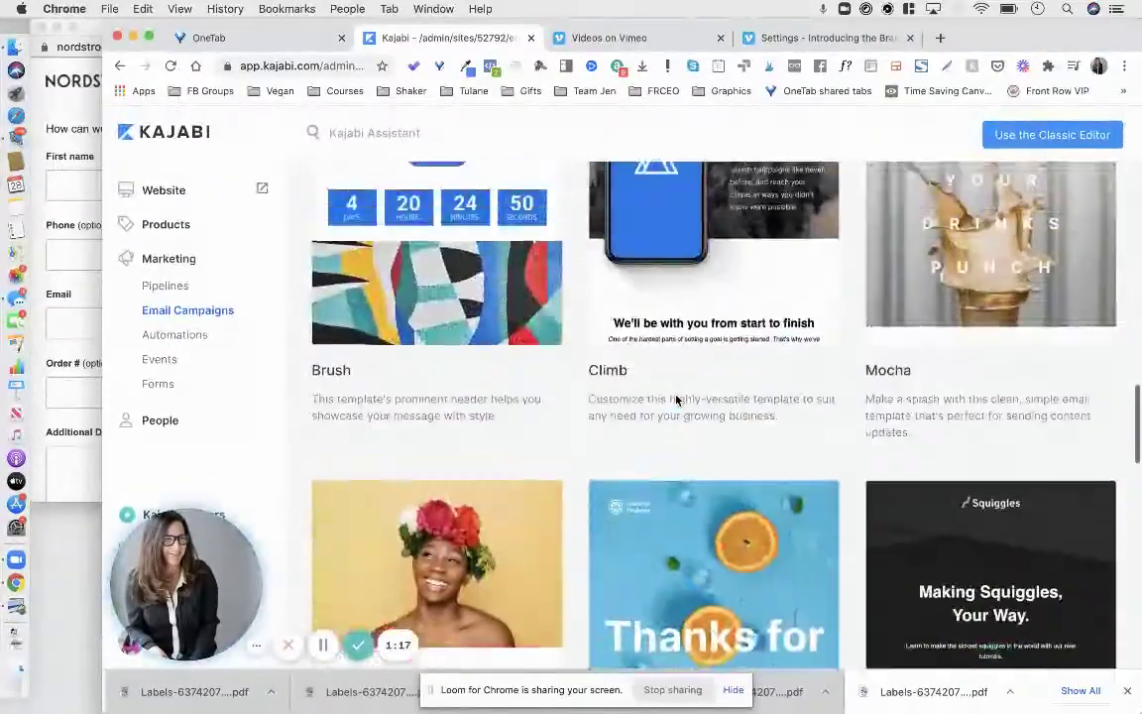
{"action": "scroll", "coordinate": [676, 400], "scroll_direction": "up", "scroll_amount": 5}
{"action": "scroll", "coordinate": [676, 400], "scroll_direction": "up", "scroll_amount": 4}
{"action": "scroll", "coordinate": [677, 399], "scroll_direction": "up", "scroll_amount": 2}
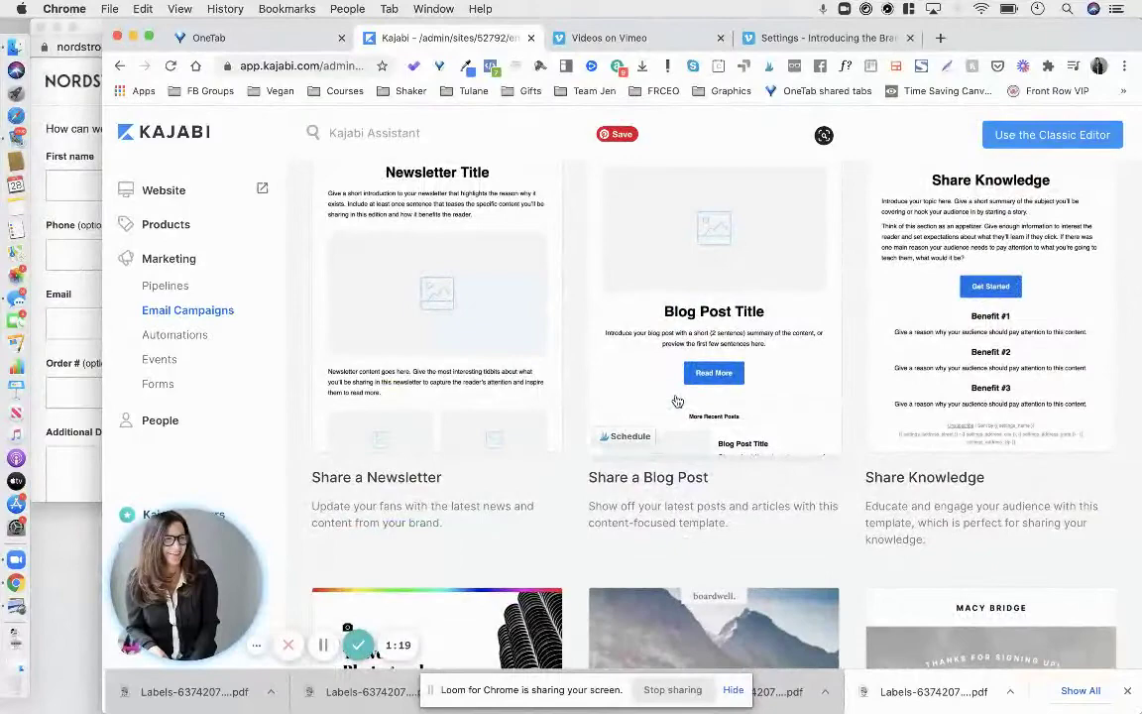
{"action": "scroll", "coordinate": [677, 400], "scroll_direction": "up", "scroll_amount": 5}
{"action": "scroll", "coordinate": [677, 400], "scroll_direction": "up", "scroll_amount": 1}
{"action": "scroll", "coordinate": [677, 400], "scroll_direction": "up", "scroll_amount": 1}
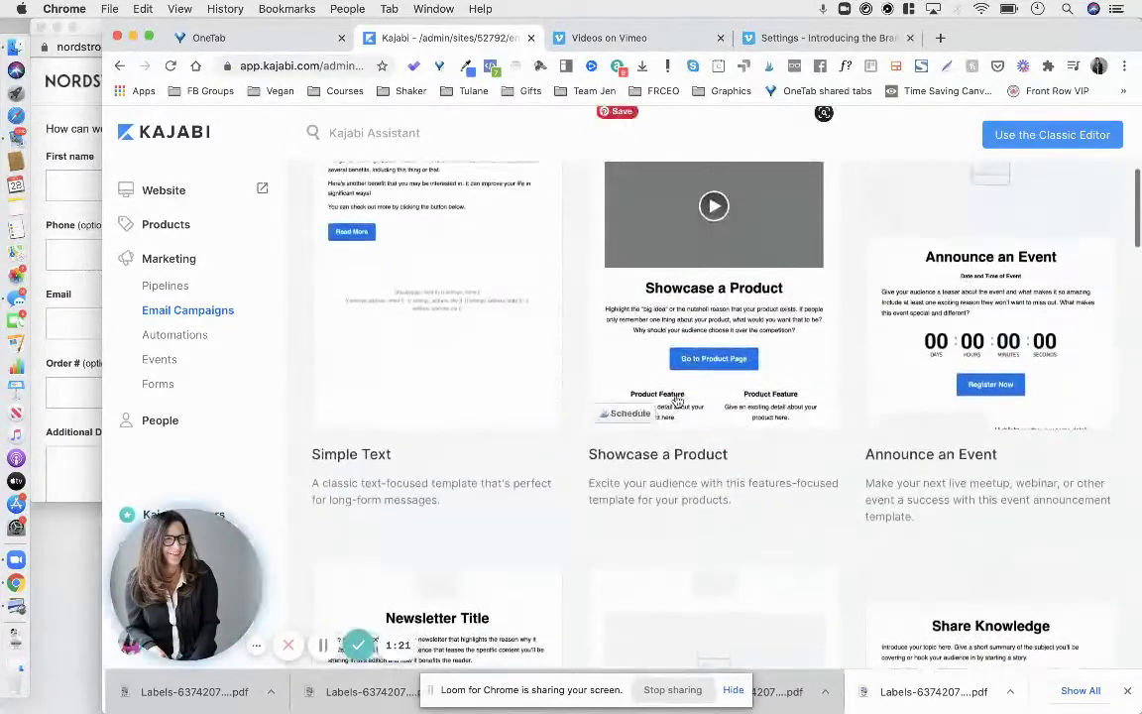
{"action": "scroll", "coordinate": [677, 400], "scroll_direction": "up", "scroll_amount": 1}
{"action": "scroll", "coordinate": [674, 332], "scroll_direction": "up", "scroll_amount": 4}
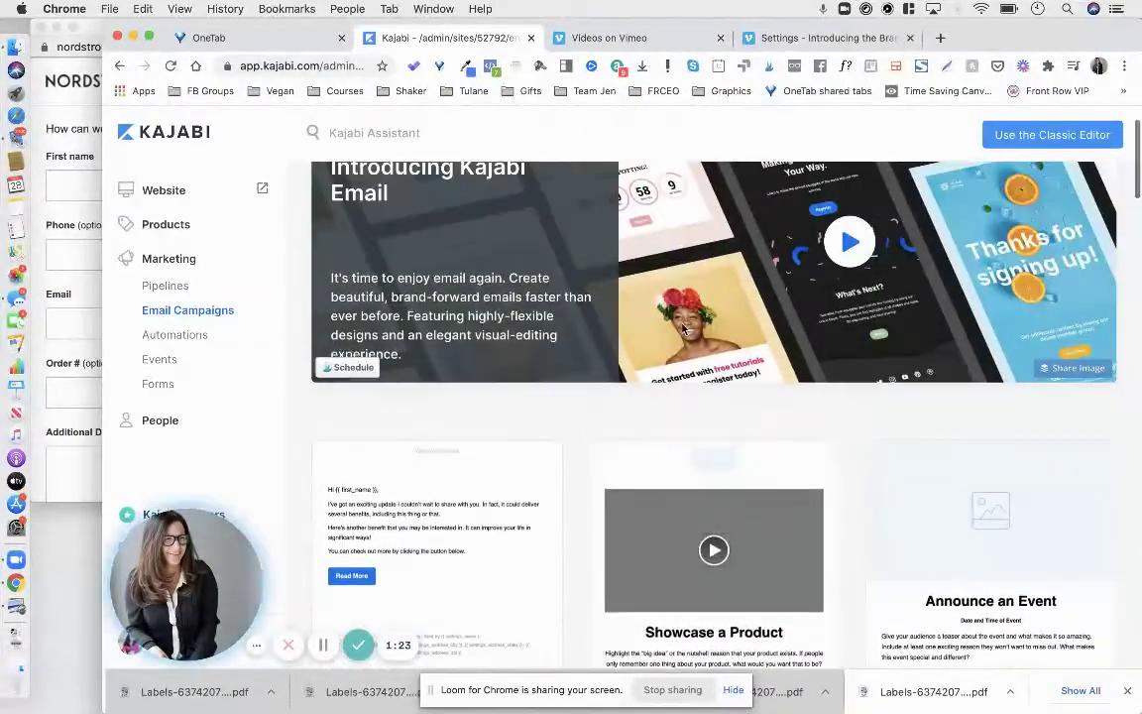
{"action": "scroll", "coordinate": [670, 337], "scroll_direction": "down", "scroll_amount": 4}
Step: Create a Showcase a Product broadcast with internal title 'email with video test delete'
{"action": "left_click", "coordinate": [662, 348]}
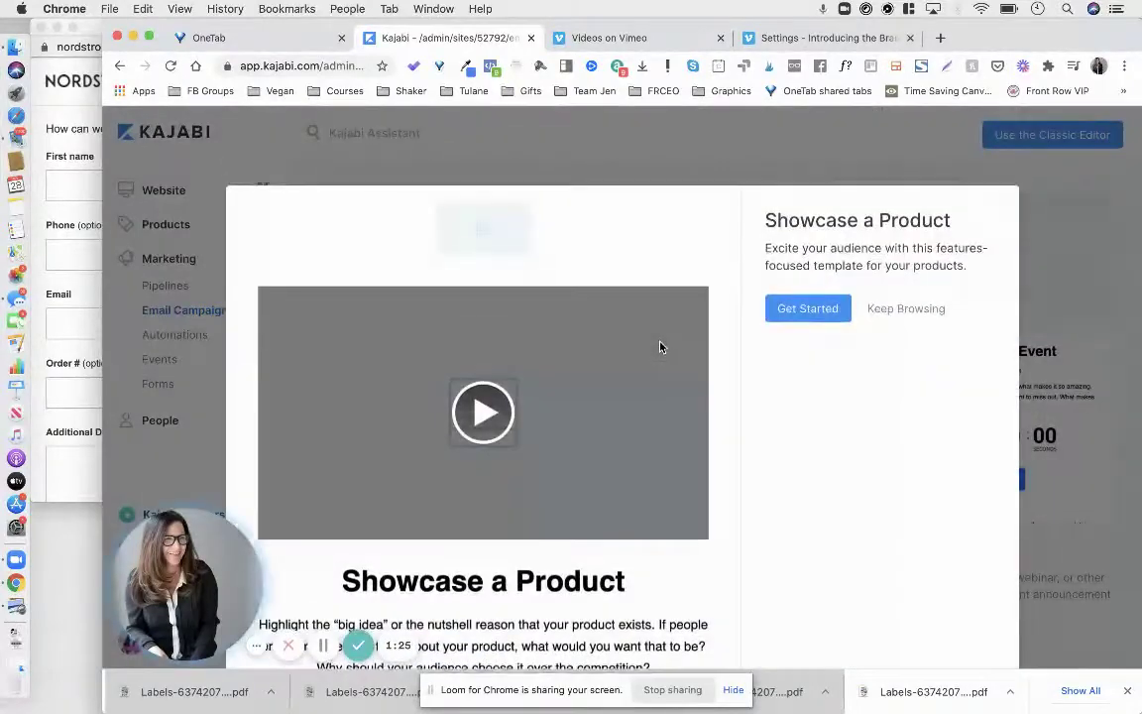
{"action": "scroll", "coordinate": [658, 484], "scroll_direction": "down", "scroll_amount": 2}
{"action": "left_click", "coordinate": [806, 309]}
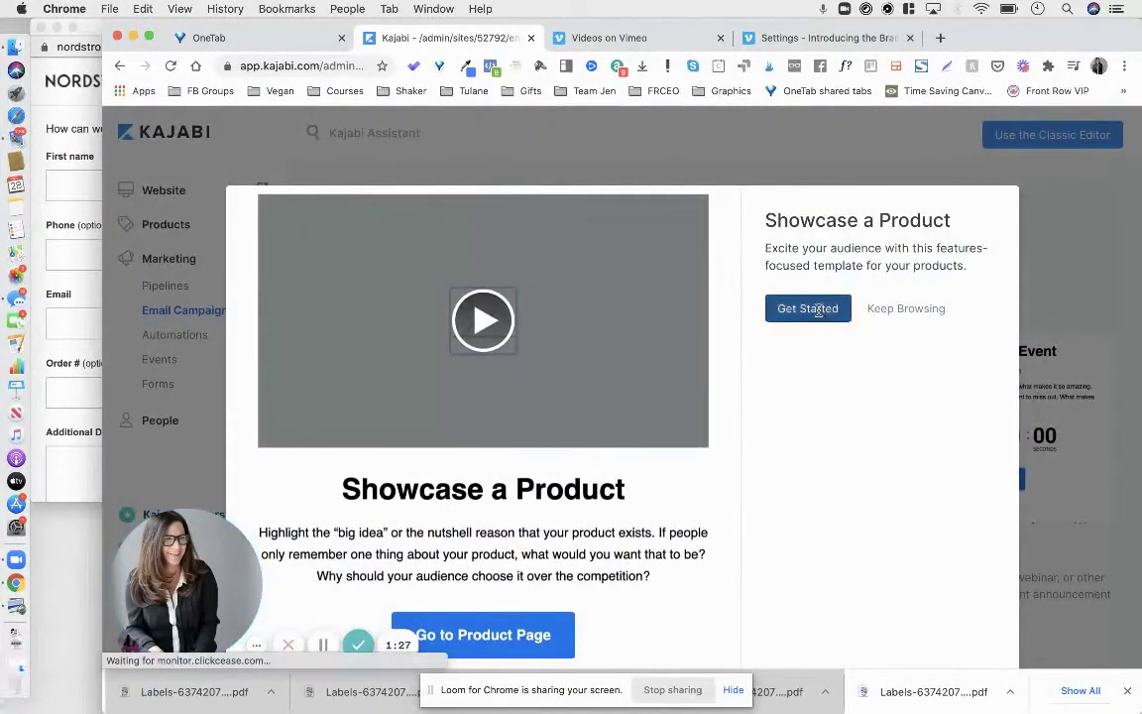
{"action": "left_click", "coordinate": [812, 318]}
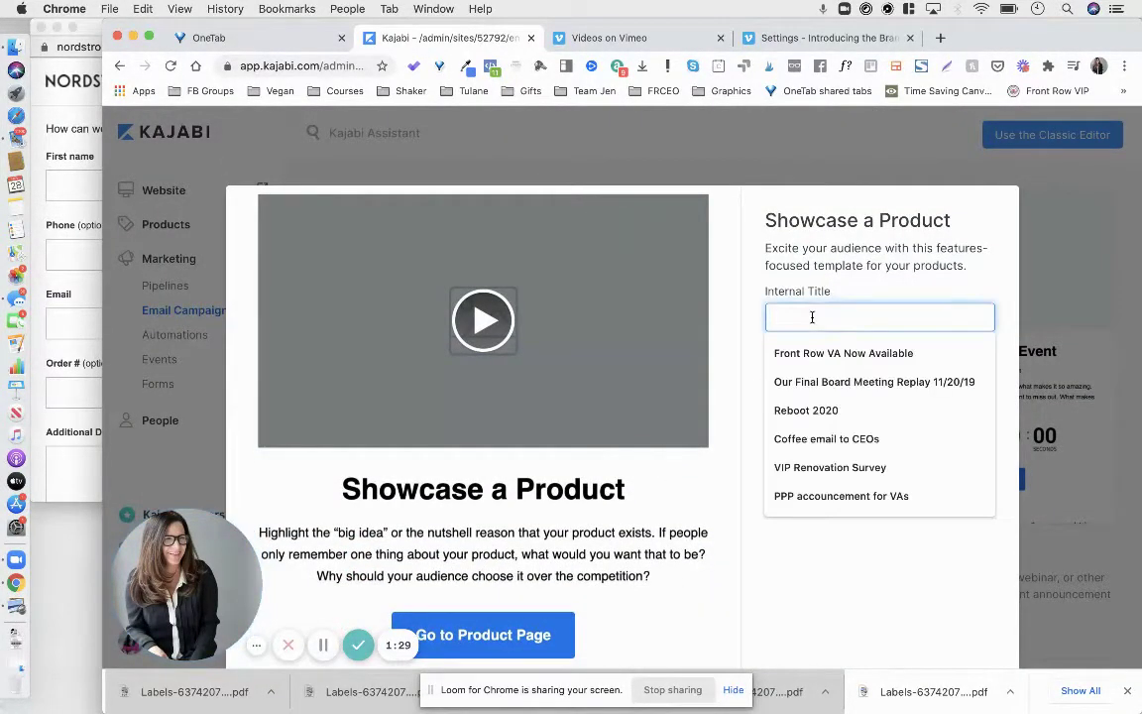
{"action": "type", "text": "email with video test delete"}
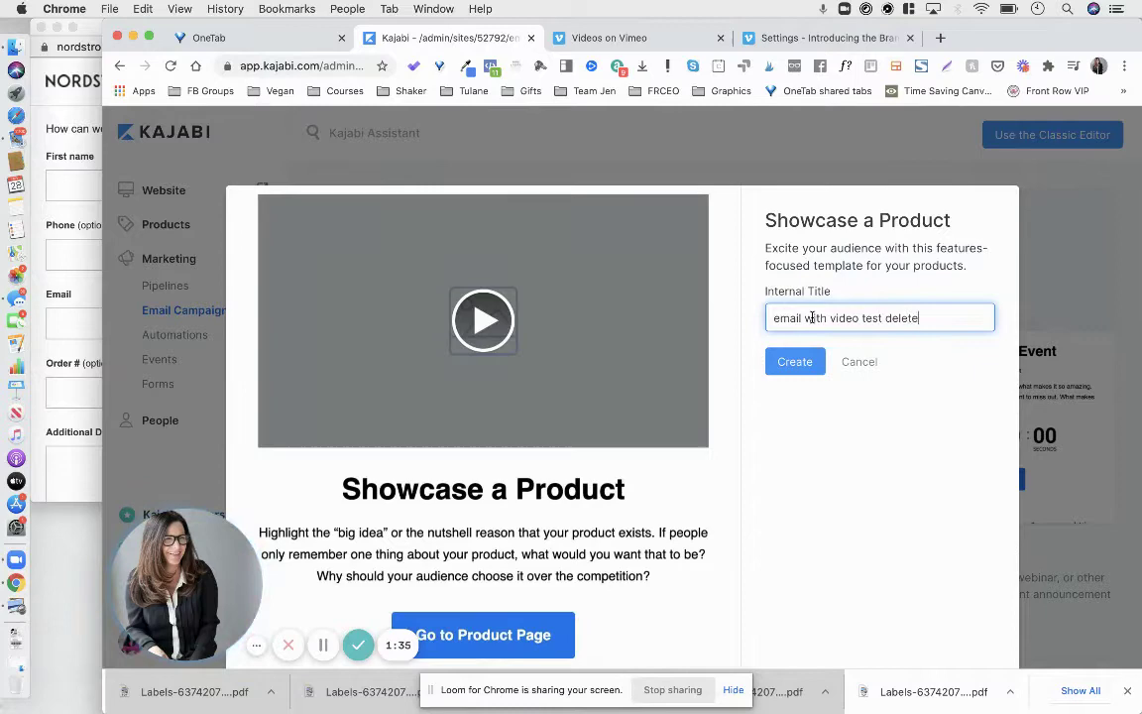
{"action": "left_click", "coordinate": [794, 364]}
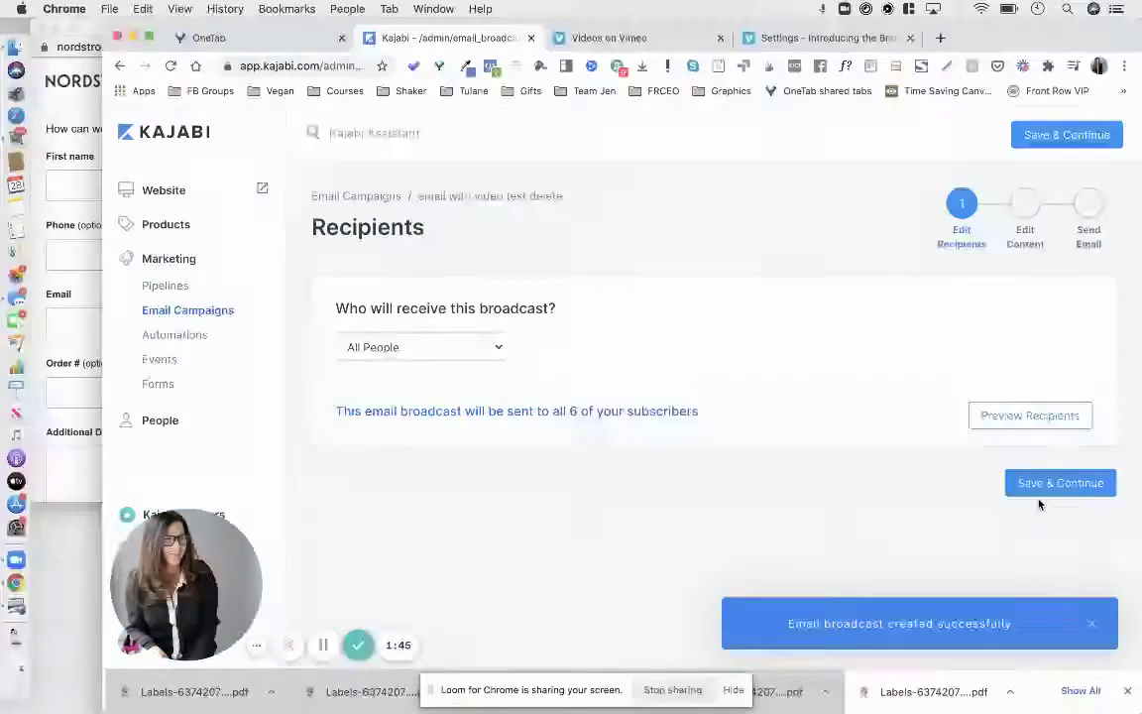
Step: Keep All People as recipients and scroll the email content preview to the video placeholder
{"action": "left_click", "coordinate": [1060, 482]}
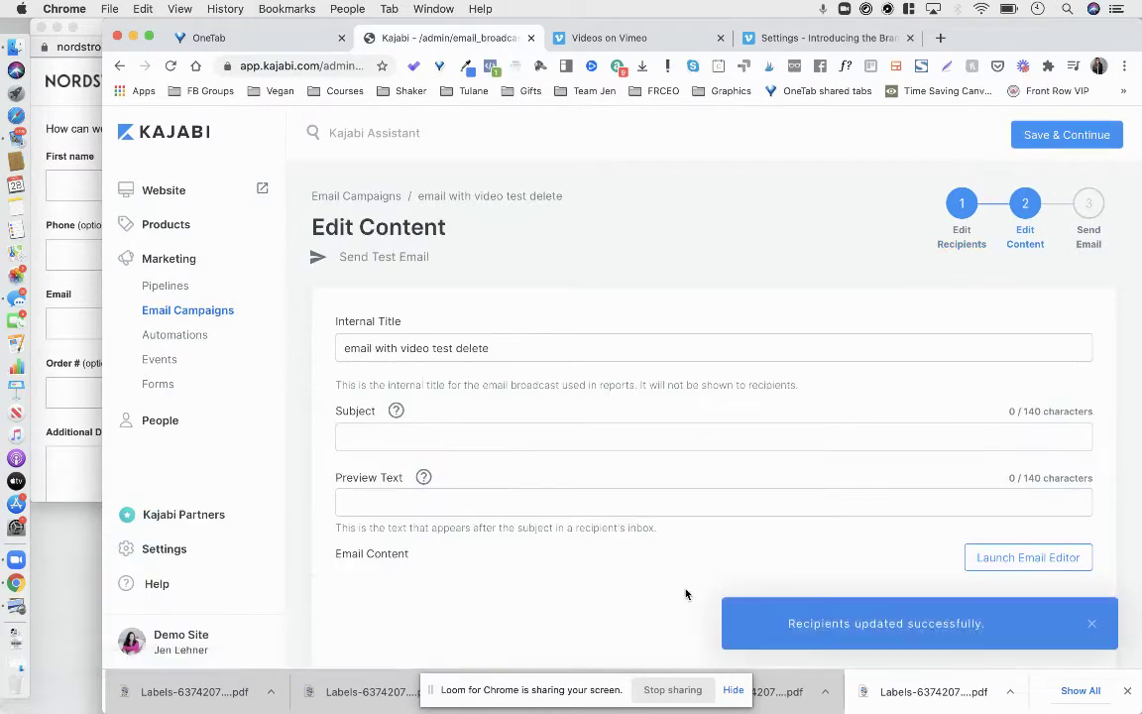
{"action": "scroll", "coordinate": [664, 607], "scroll_direction": "down", "scroll_amount": 3}
{"action": "scroll", "coordinate": [664, 607], "scroll_direction": "down", "scroll_amount": 2}
{"action": "scroll", "coordinate": [665, 609], "scroll_direction": "down", "scroll_amount": 5}
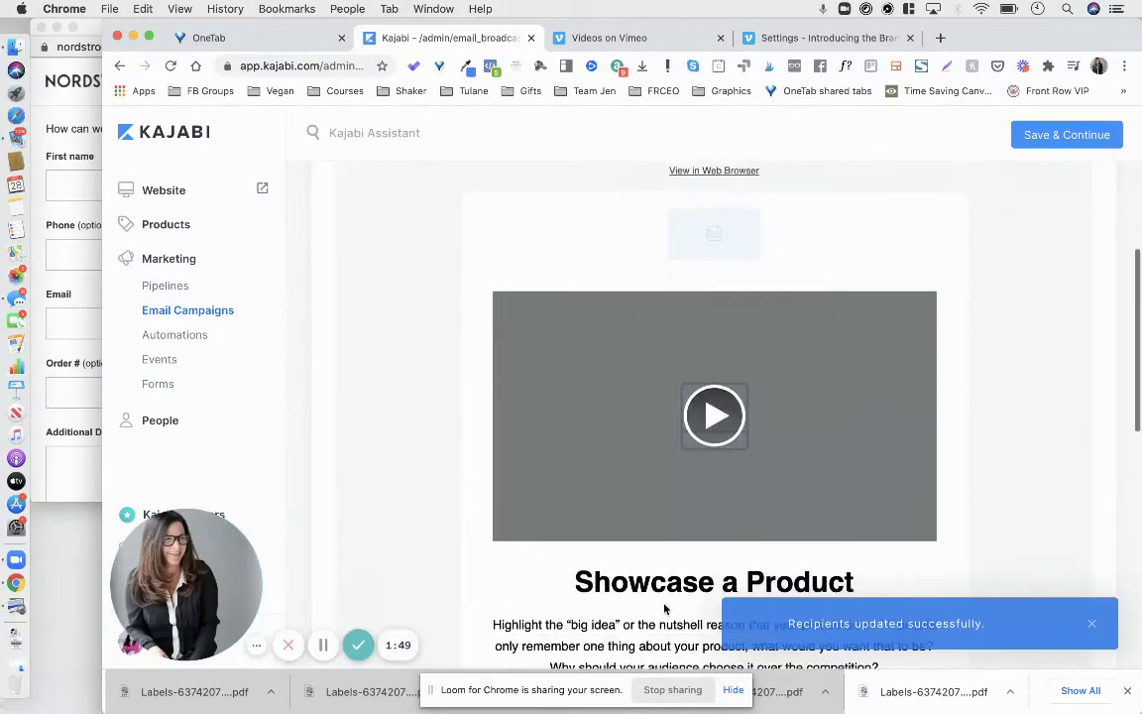
{"action": "scroll", "coordinate": [664, 608], "scroll_direction": "down", "scroll_amount": 5}
{"action": "scroll", "coordinate": [664, 609], "scroll_direction": "up", "scroll_amount": 5}
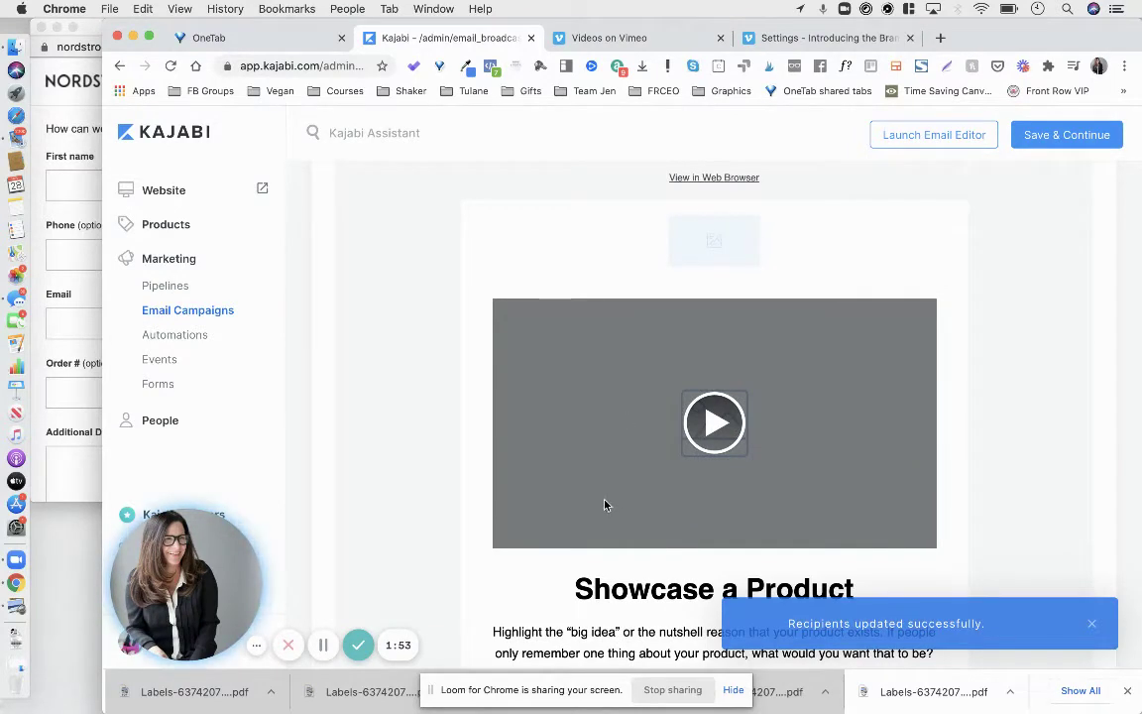
{"action": "scroll", "coordinate": [588, 490], "scroll_direction": "down", "scroll_amount": 1}
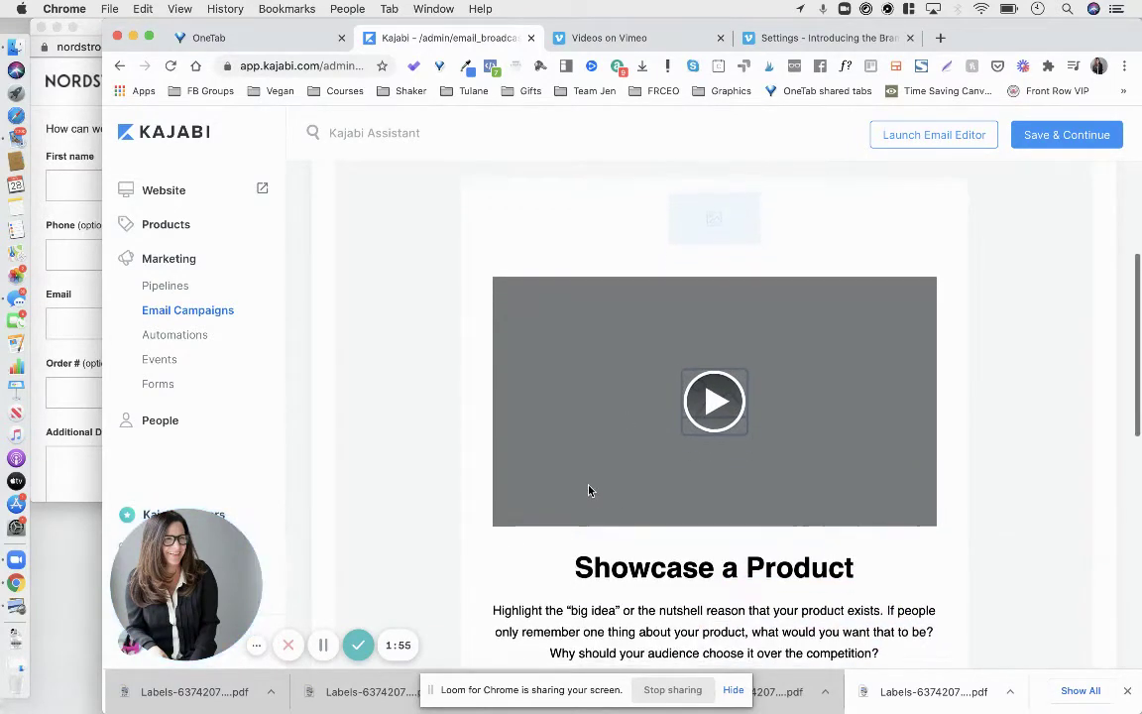
{"action": "scroll", "coordinate": [588, 490], "scroll_direction": "down", "scroll_amount": 2}
{"action": "scroll", "coordinate": [588, 490], "scroll_direction": "down", "scroll_amount": 3}
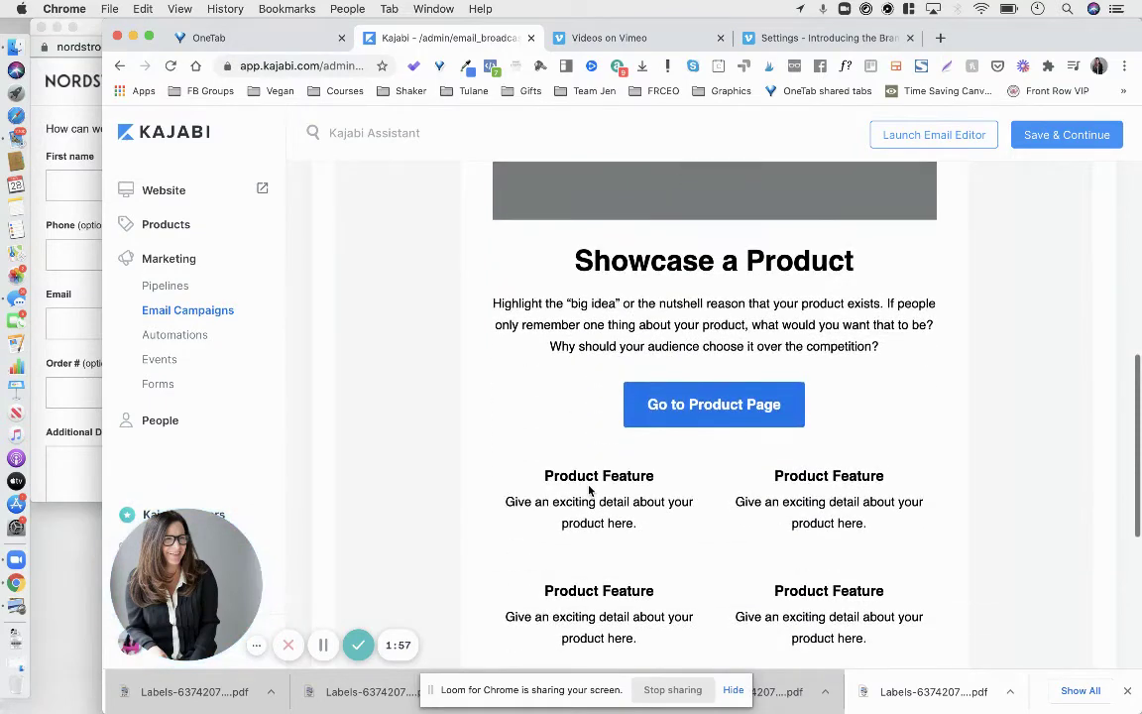
{"action": "scroll", "coordinate": [588, 489], "scroll_direction": "up", "scroll_amount": 1}
{"action": "scroll", "coordinate": [592, 485], "scroll_direction": "up", "scroll_amount": 2}
{"action": "scroll", "coordinate": [591, 446], "scroll_direction": "up", "scroll_amount": 3}
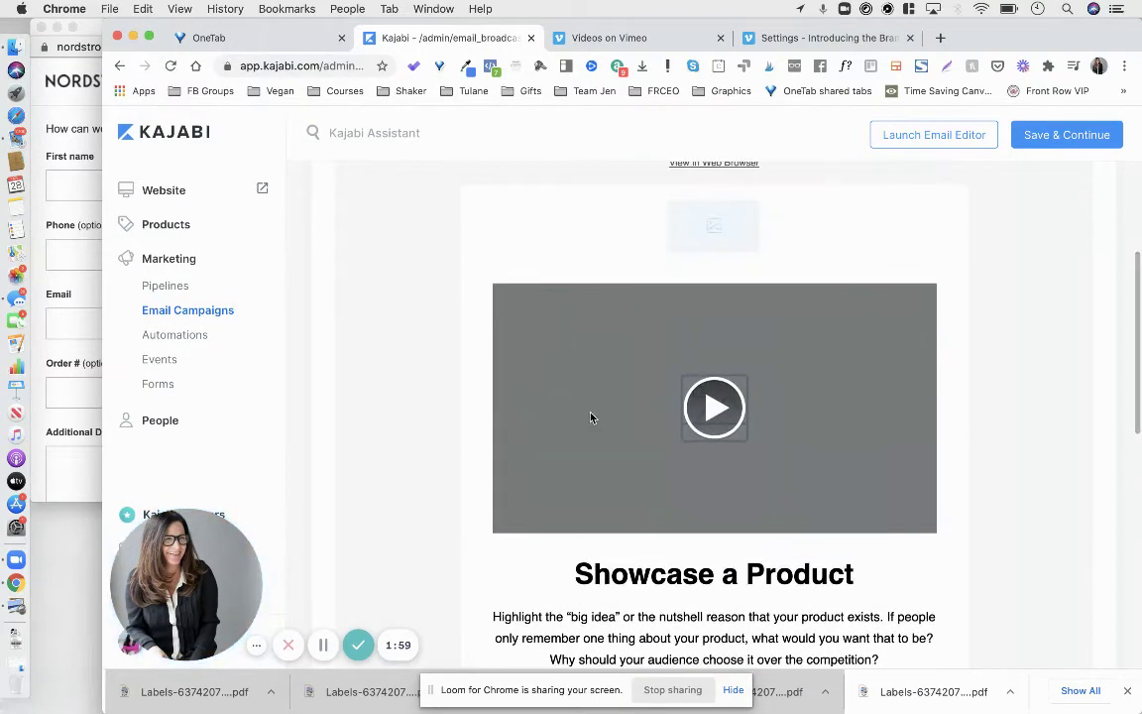
{"action": "scroll", "coordinate": [592, 416], "scroll_direction": "up", "scroll_amount": 1}
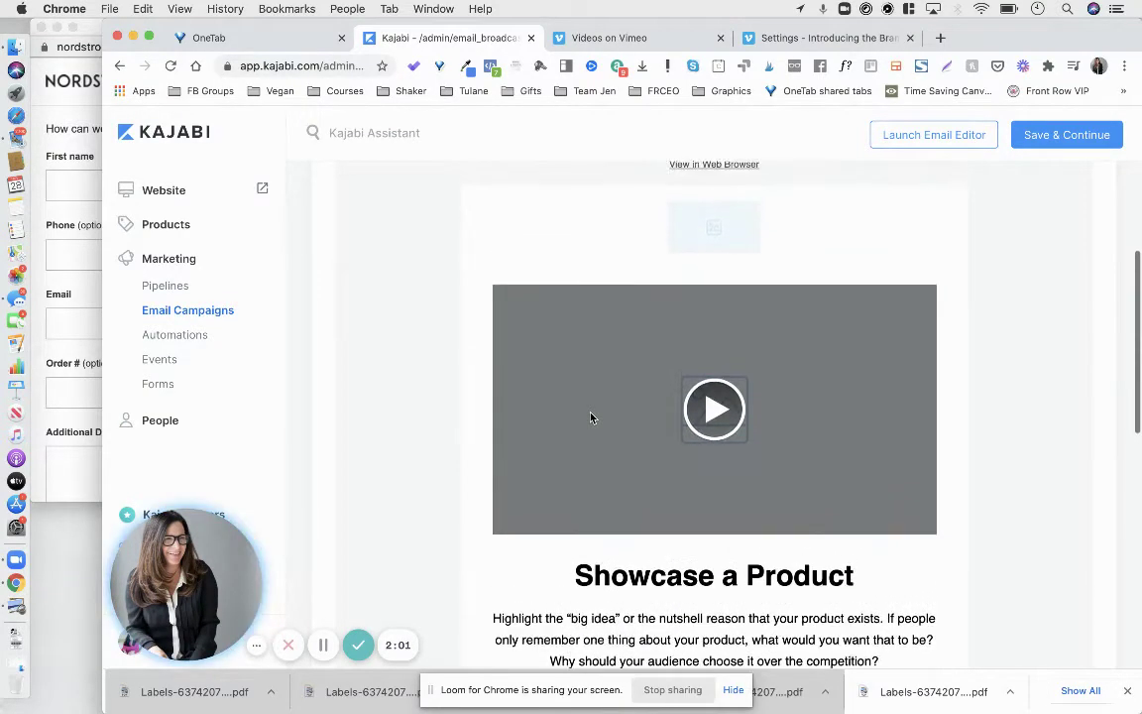
Step: In the full email editor, choose Upload a New File for the Video block's thumbnail
{"action": "left_click", "coordinate": [921, 142]}
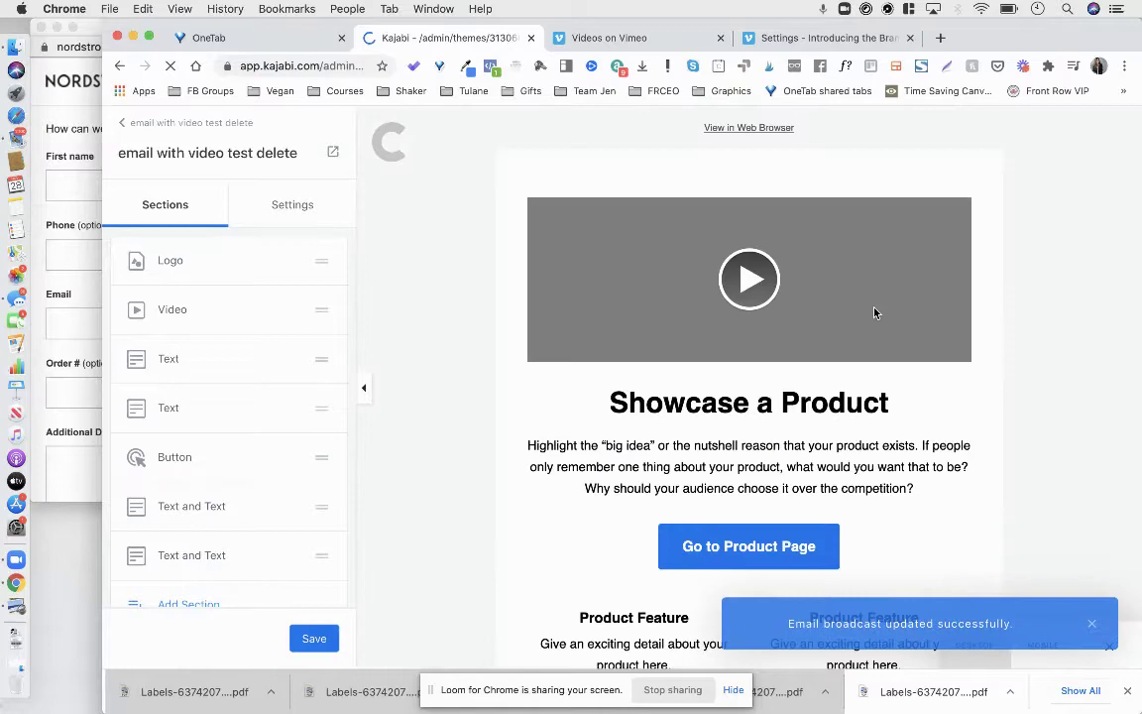
{"action": "left_click", "coordinate": [873, 315]}
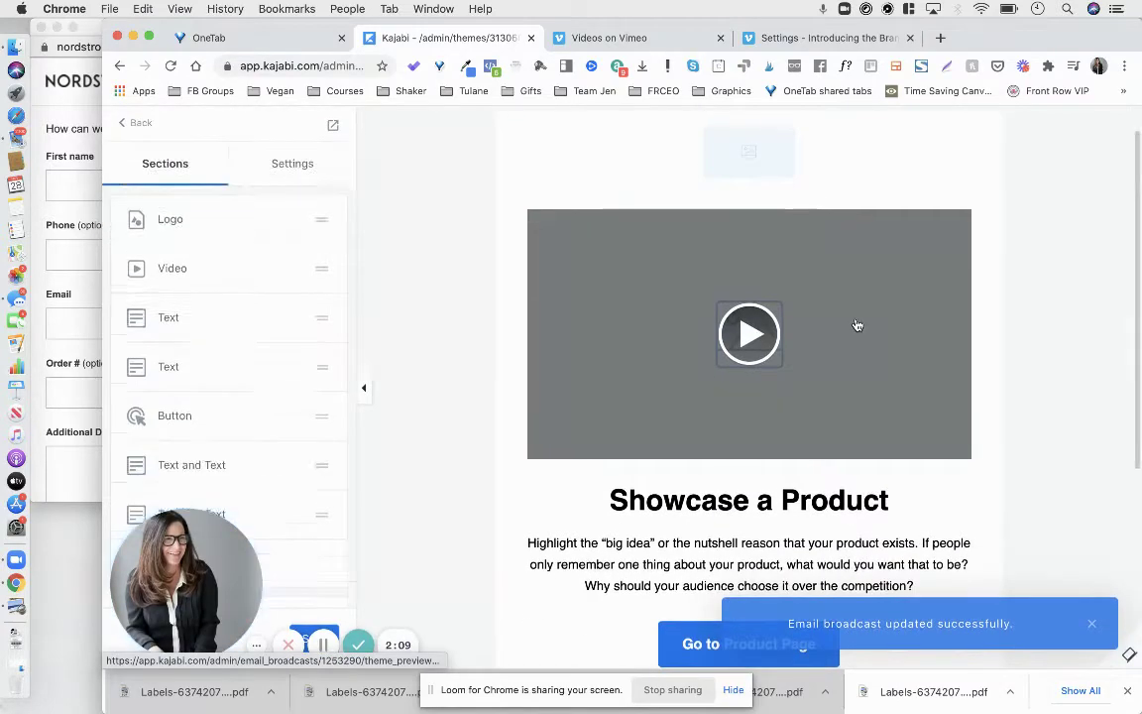
{"action": "scroll", "coordinate": [854, 323], "scroll_direction": "down", "scroll_amount": 2}
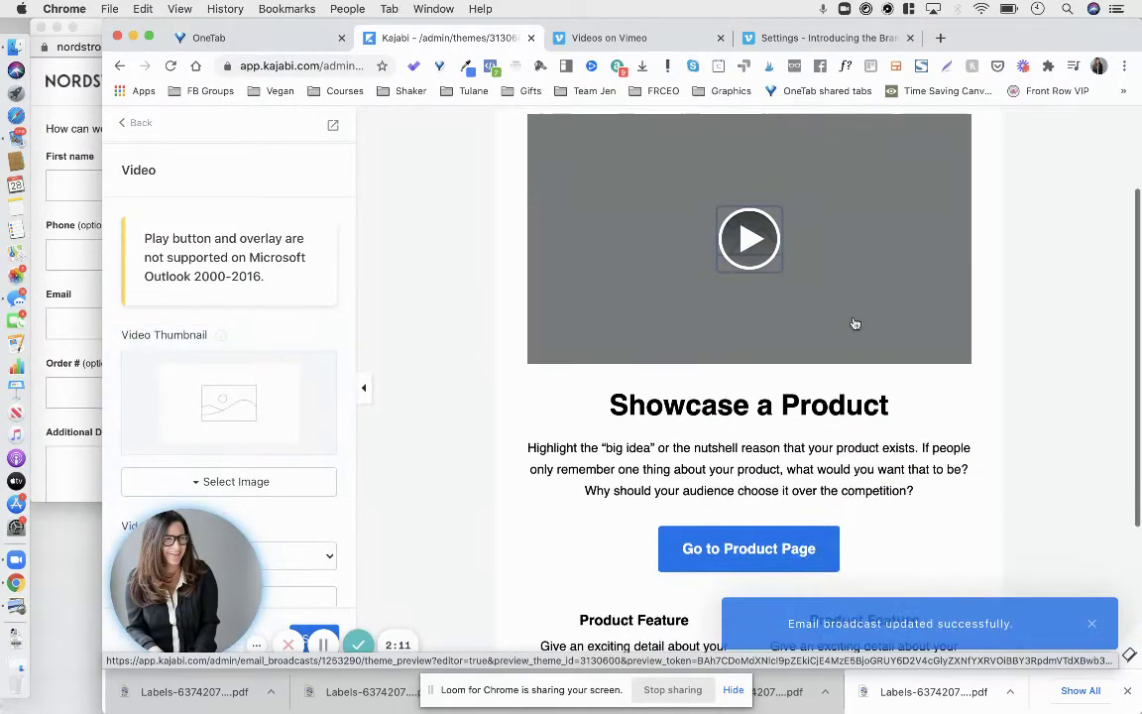
{"action": "scroll", "coordinate": [853, 323], "scroll_direction": "up", "scroll_amount": 1}
{"action": "scroll", "coordinate": [264, 420], "scroll_direction": "down", "scroll_amount": 2}
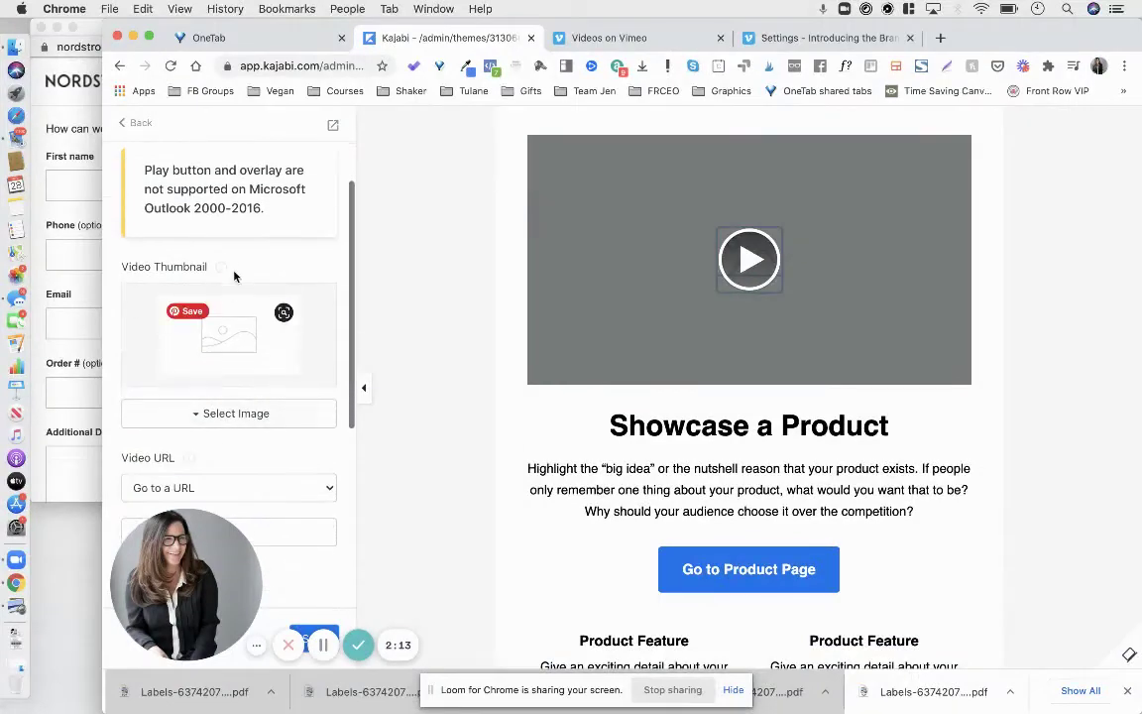
{"action": "scroll", "coordinate": [228, 297], "scroll_direction": "down", "scroll_amount": 2}
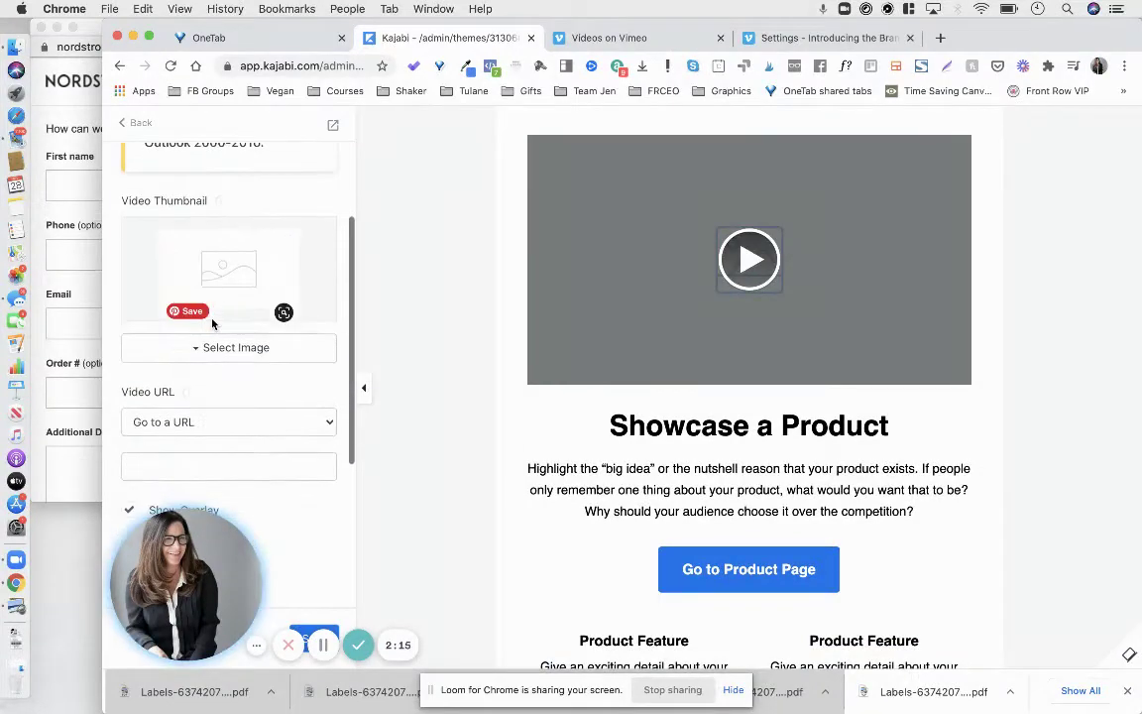
{"action": "left_click", "coordinate": [211, 340]}
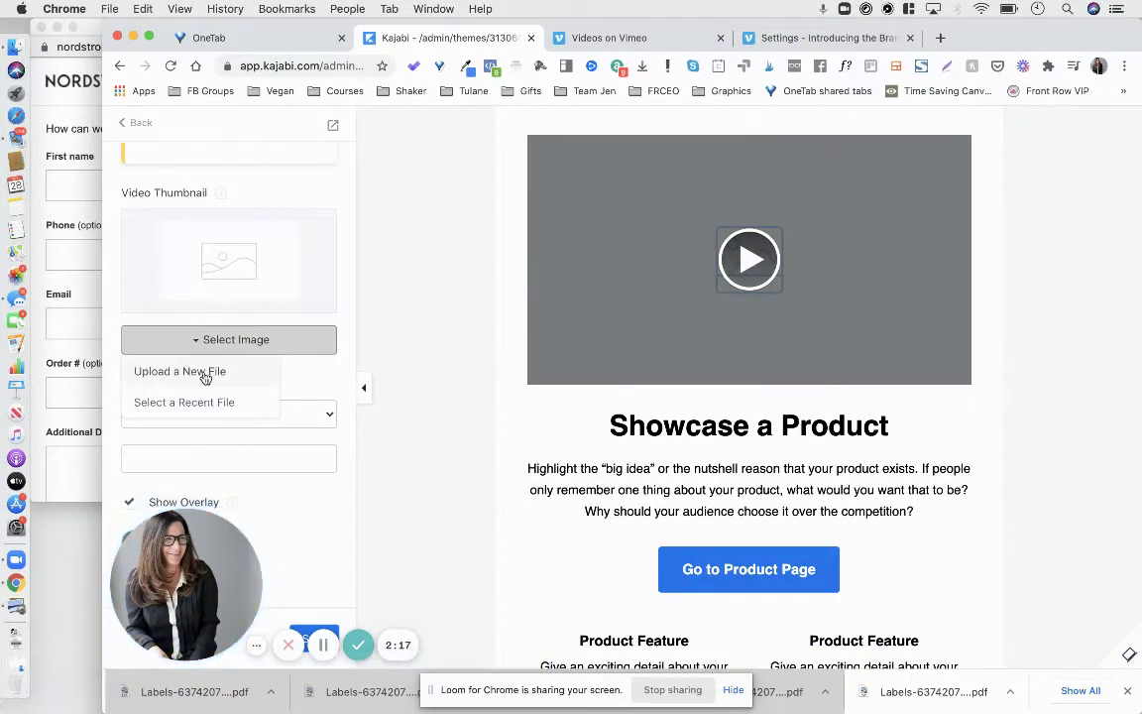
{"action": "left_click", "coordinate": [204, 372]}
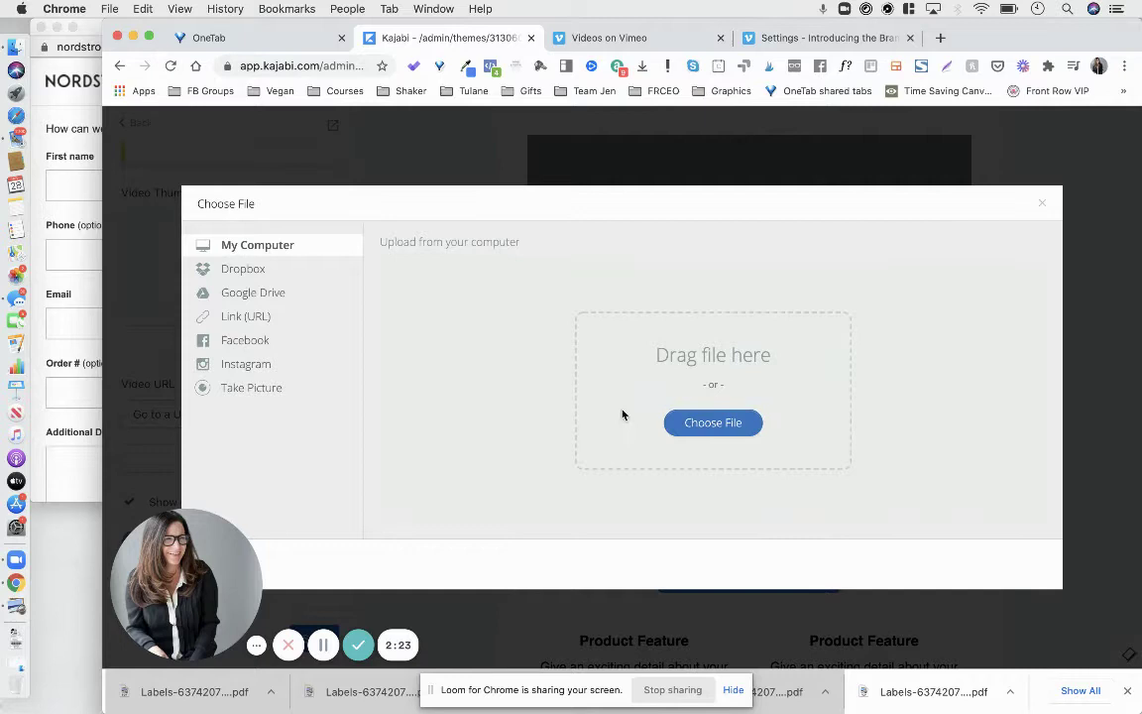
Step: Browse the computer's Desktop folder for the latest screenshot file
{"action": "left_click", "coordinate": [691, 424]}
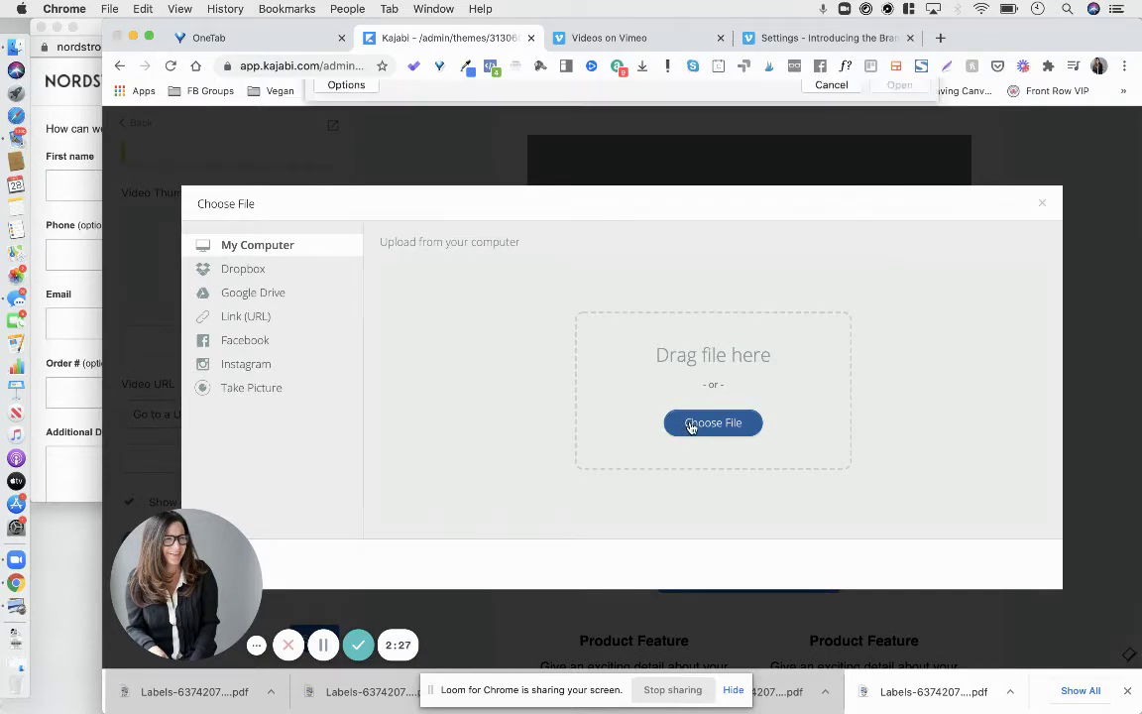
{"action": "left_click", "coordinate": [373, 187]}
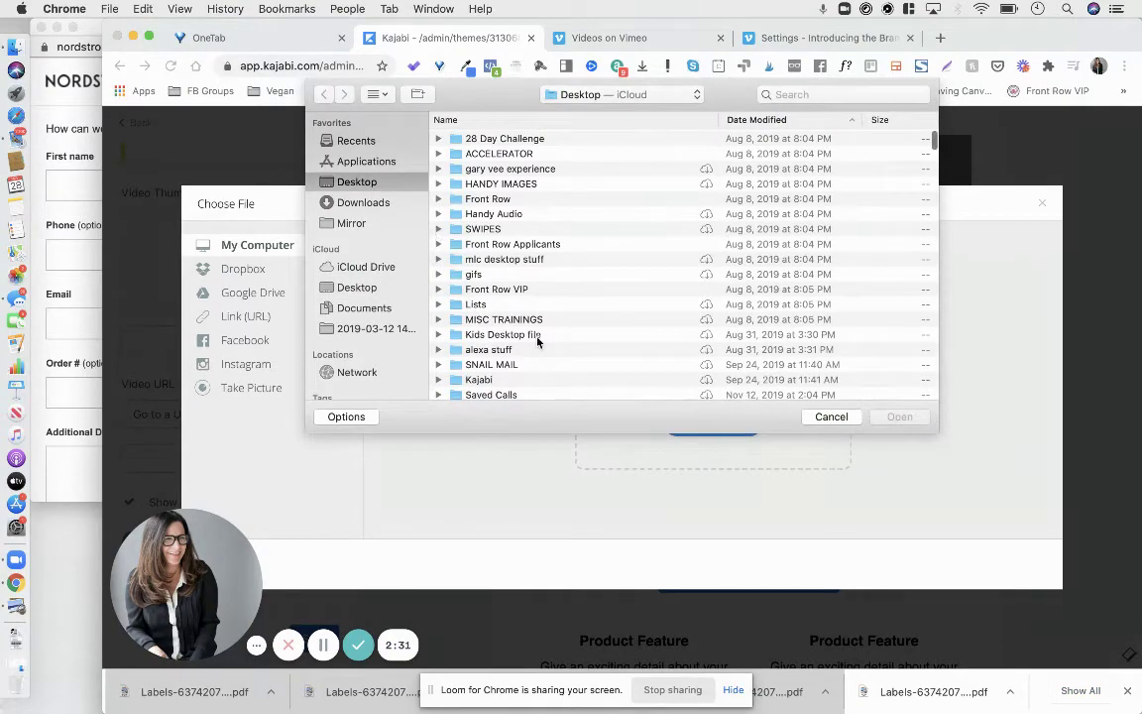
{"action": "scroll", "coordinate": [538, 341], "scroll_direction": "down", "scroll_amount": 3}
{"action": "scroll", "coordinate": [537, 341], "scroll_direction": "down", "scroll_amount": 10}
{"action": "scroll", "coordinate": [538, 341], "scroll_direction": "down", "scroll_amount": 10}
{"action": "scroll", "coordinate": [537, 341], "scroll_direction": "down", "scroll_amount": 10}
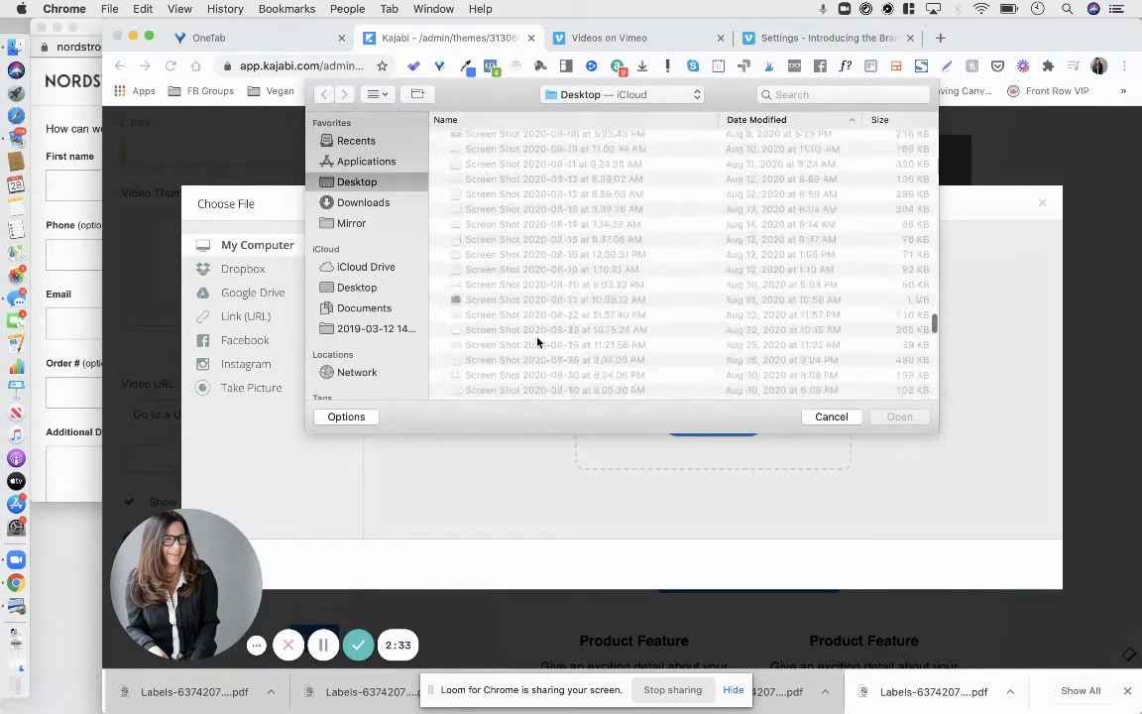
{"action": "scroll", "coordinate": [538, 341], "scroll_direction": "down", "scroll_amount": 10}
{"action": "scroll", "coordinate": [536, 344], "scroll_direction": "down", "scroll_amount": 2}
Step: Upload the latest Desktop screenshot and save it as the video thumbnail
{"action": "left_click", "coordinate": [527, 392]}
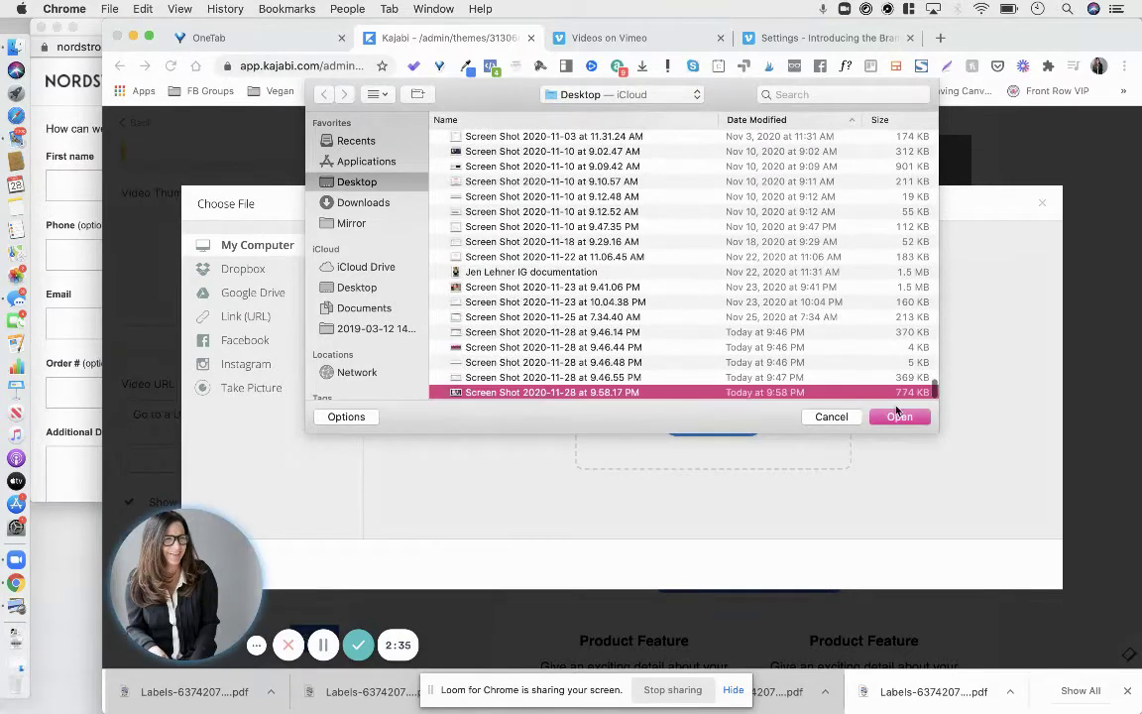
{"action": "left_click", "coordinate": [899, 417]}
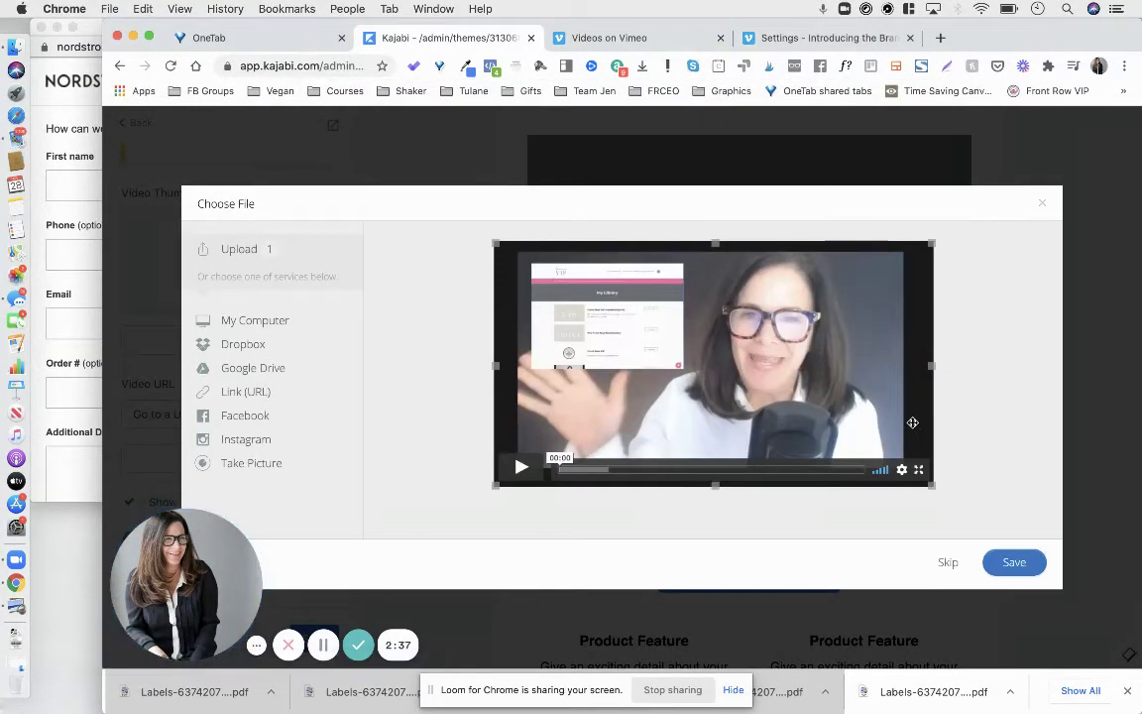
{"action": "left_click", "coordinate": [1007, 561]}
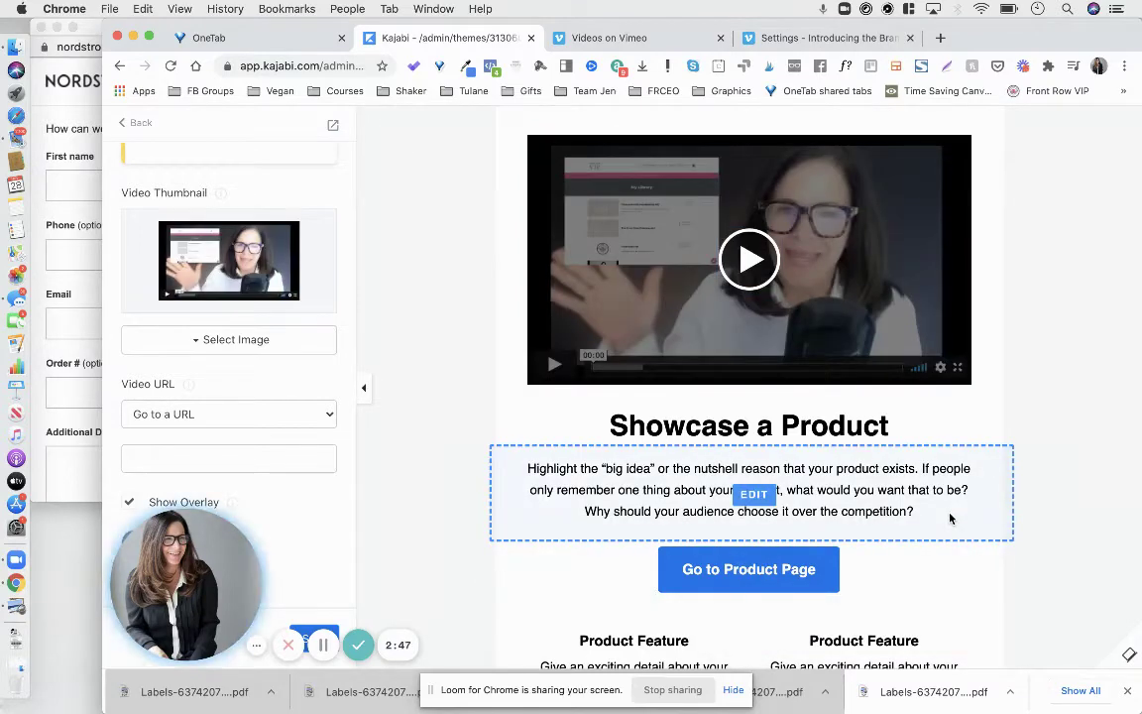
{"action": "scroll", "coordinate": [913, 414], "scroll_direction": "up", "scroll_amount": 2}
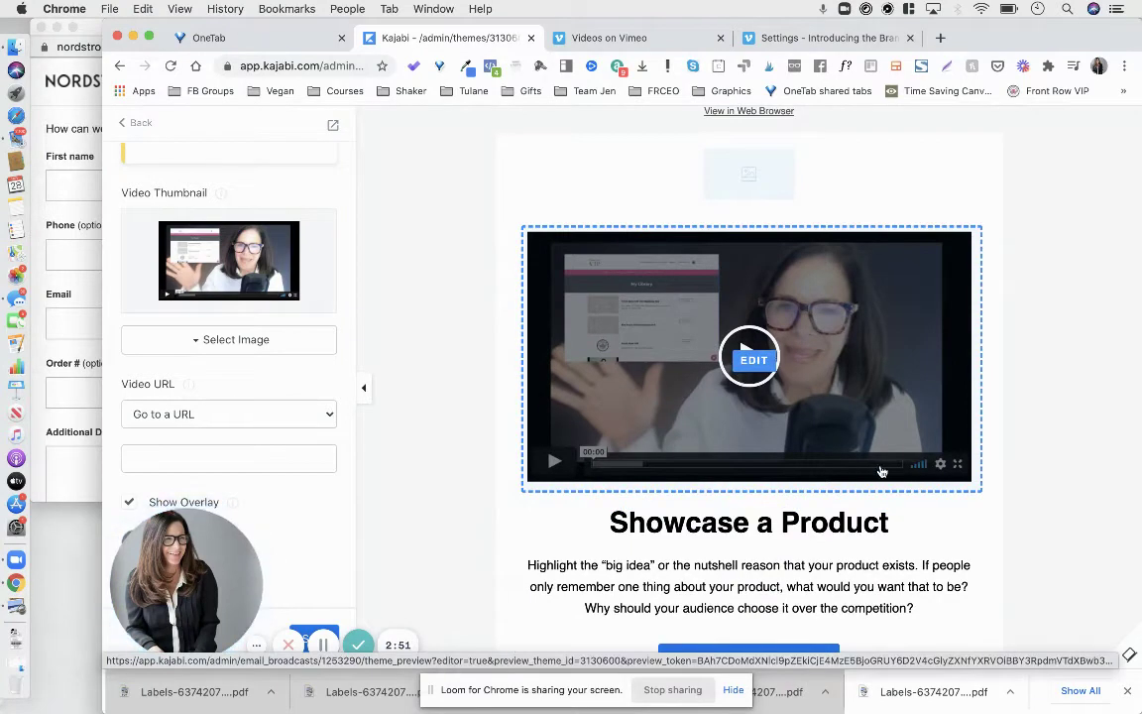
{"action": "scroll", "coordinate": [753, 530], "scroll_direction": "down", "scroll_amount": 1}
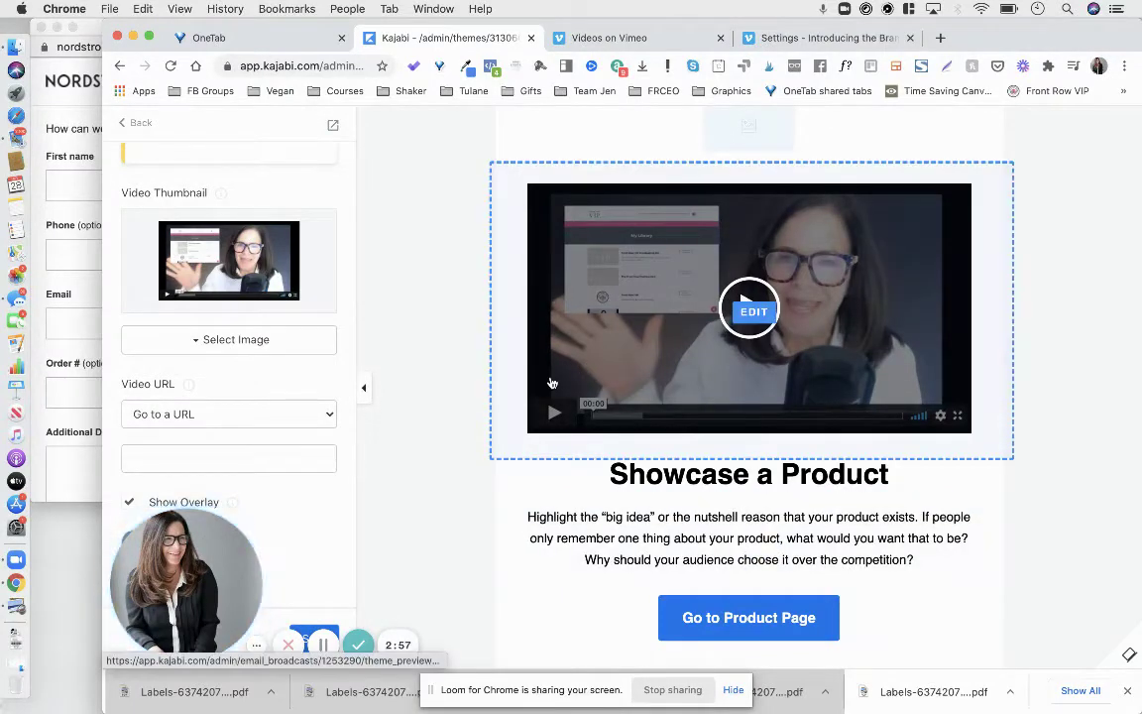
{"action": "scroll", "coordinate": [437, 480], "scroll_direction": "down", "scroll_amount": 1}
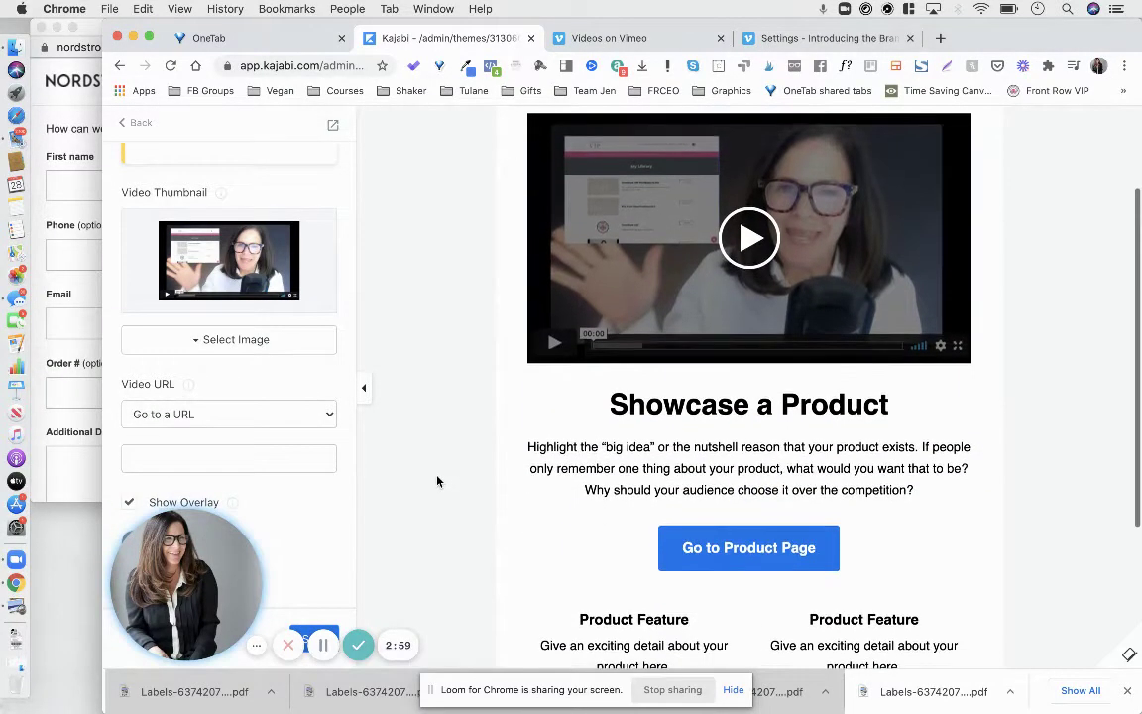
{"action": "scroll", "coordinate": [437, 481], "scroll_direction": "up", "scroll_amount": 1}
{"action": "scroll", "coordinate": [437, 481], "scroll_direction": "up", "scroll_amount": 1}
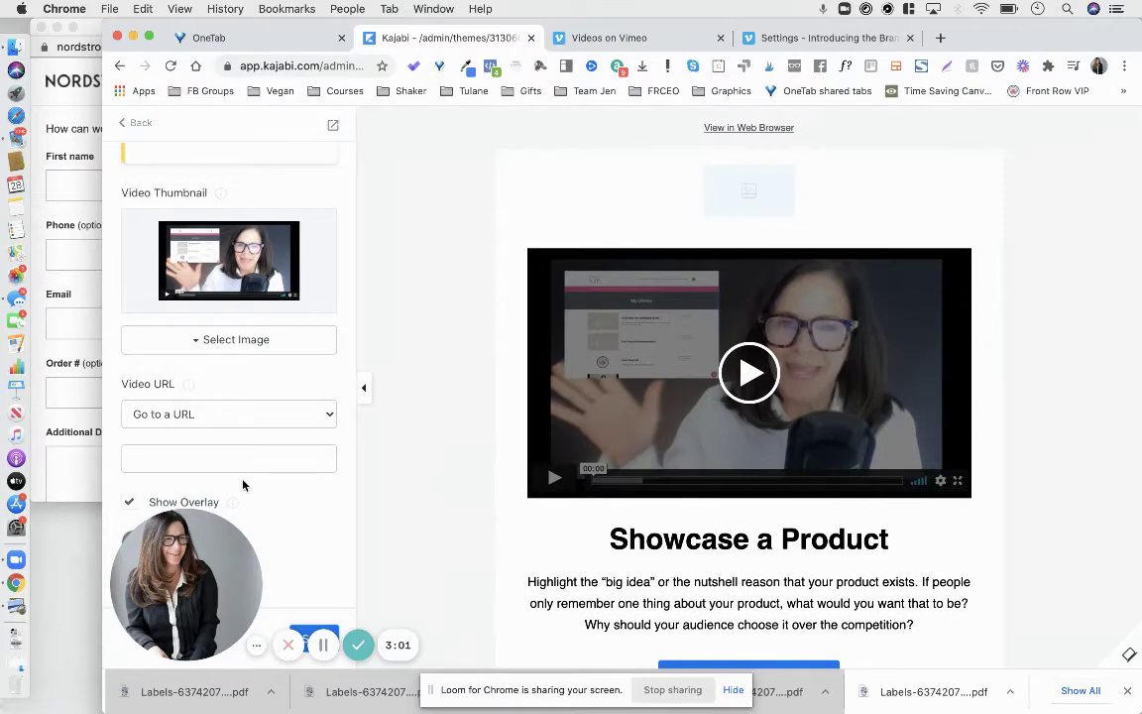
{"action": "left_click", "coordinate": [250, 416]}
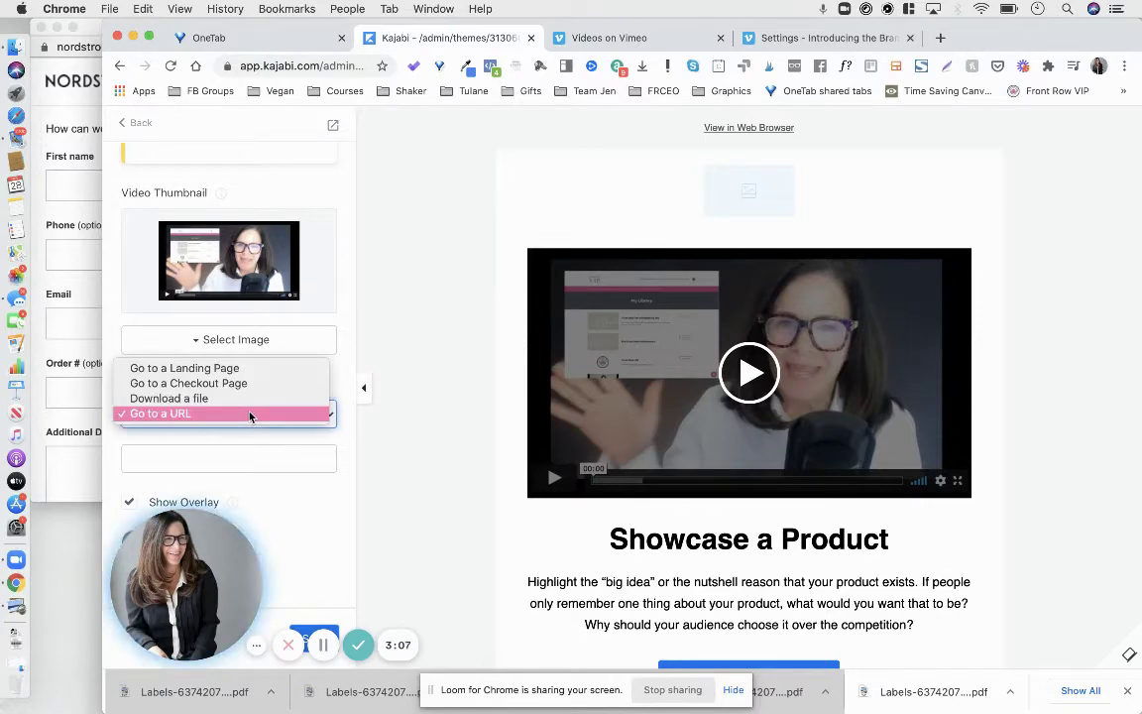
{"action": "left_click", "coordinate": [250, 413]}
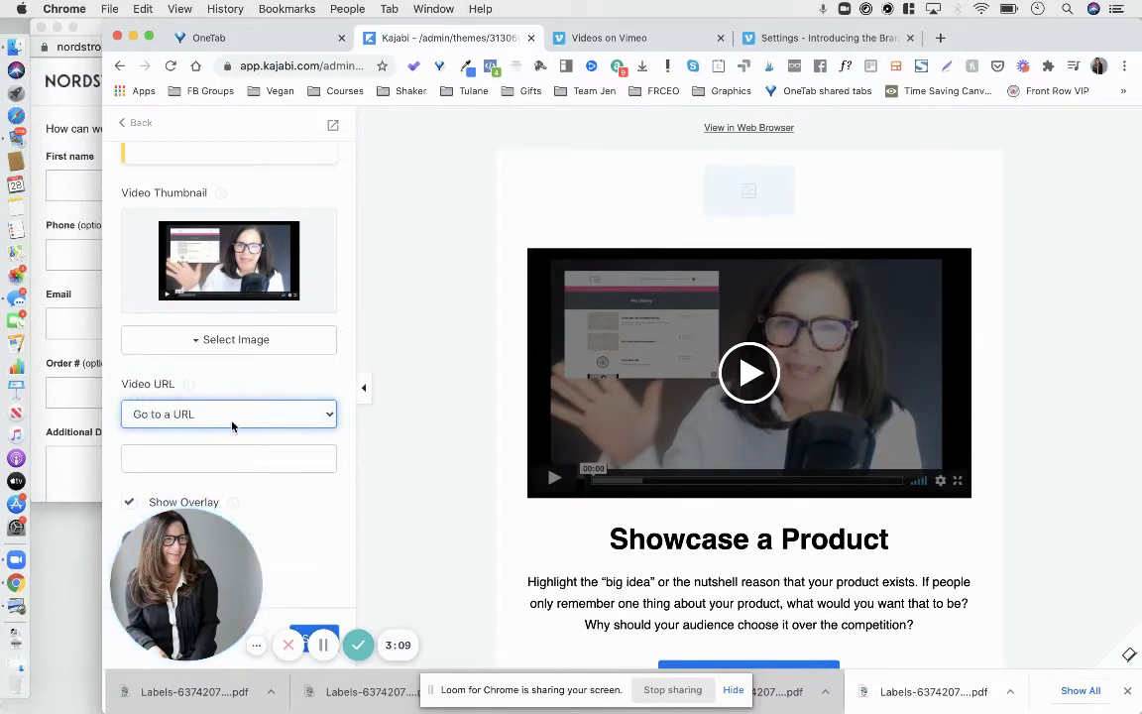
{"action": "left_click", "coordinate": [238, 414]}
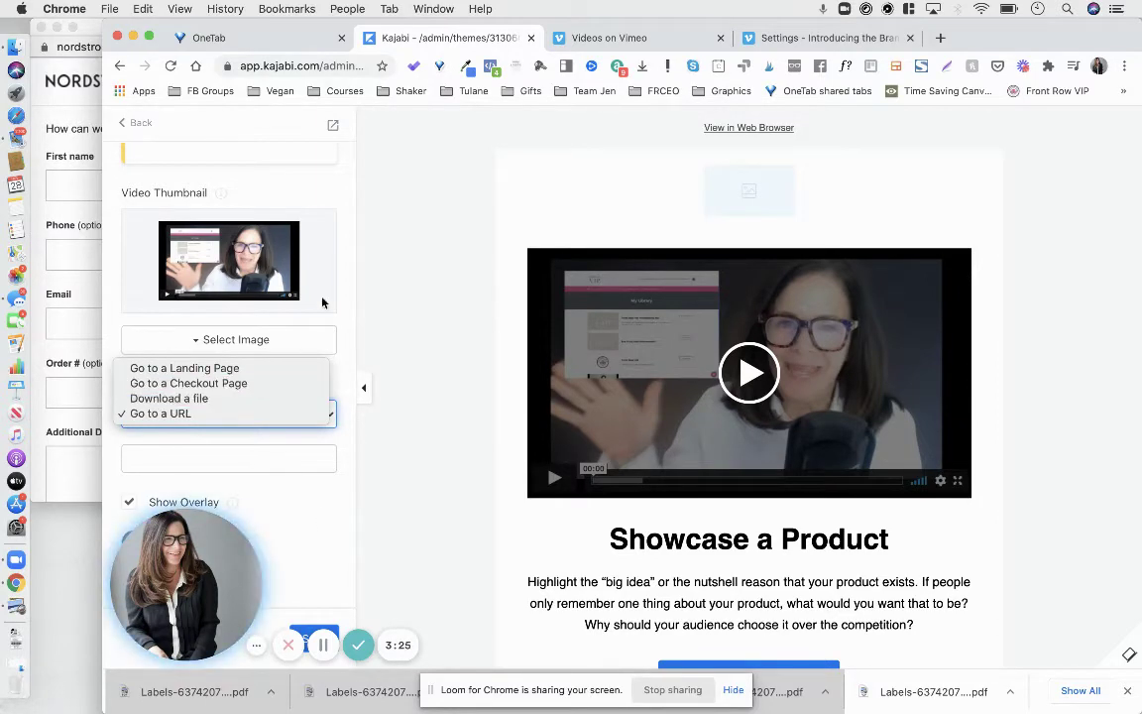
{"action": "left_click", "coordinate": [336, 204]}
{"action": "scroll", "coordinate": [336, 204], "scroll_direction": "up", "scroll_amount": 3}
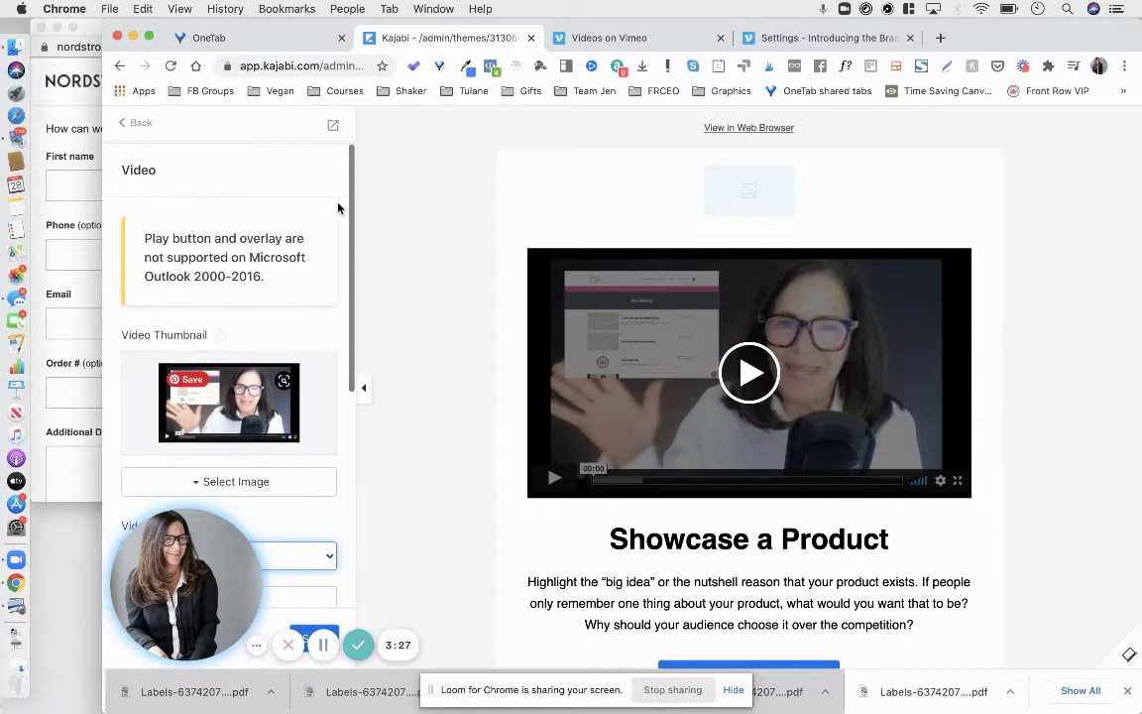
Step: Leave the email editor, confirming Leave in the dialog, and go to the Website area
{"action": "left_click", "coordinate": [127, 124]}
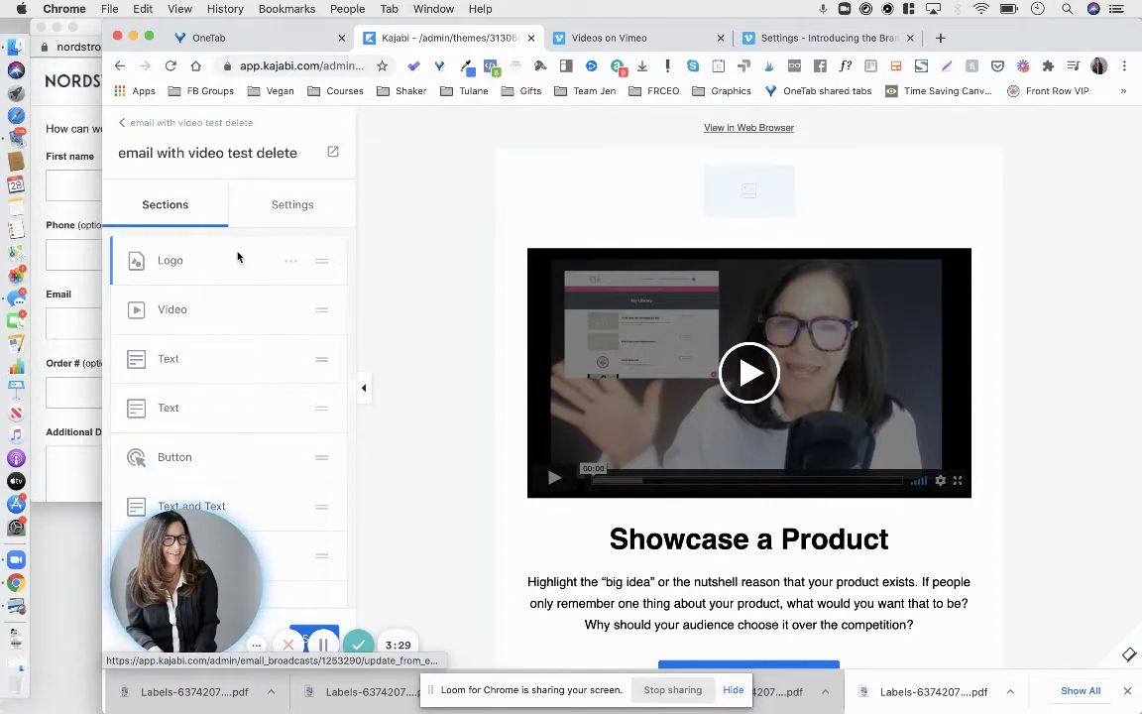
{"action": "left_click", "coordinate": [147, 122]}
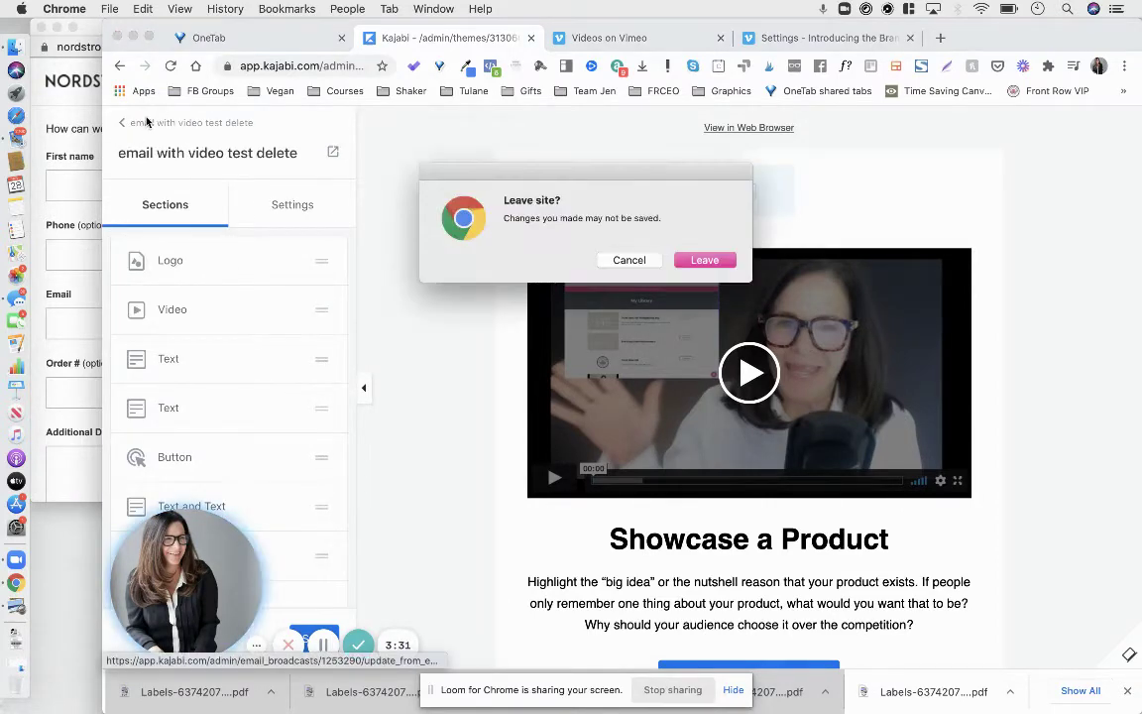
{"action": "left_click", "coordinate": [688, 260]}
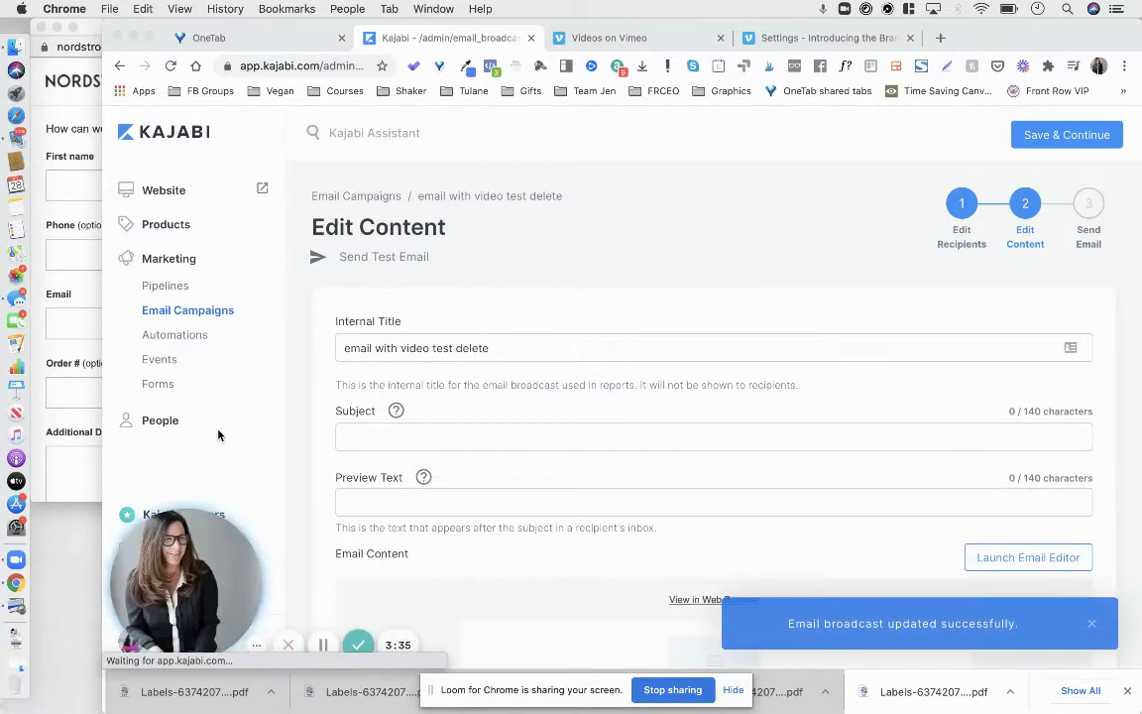
{"action": "left_click", "coordinate": [162, 195]}
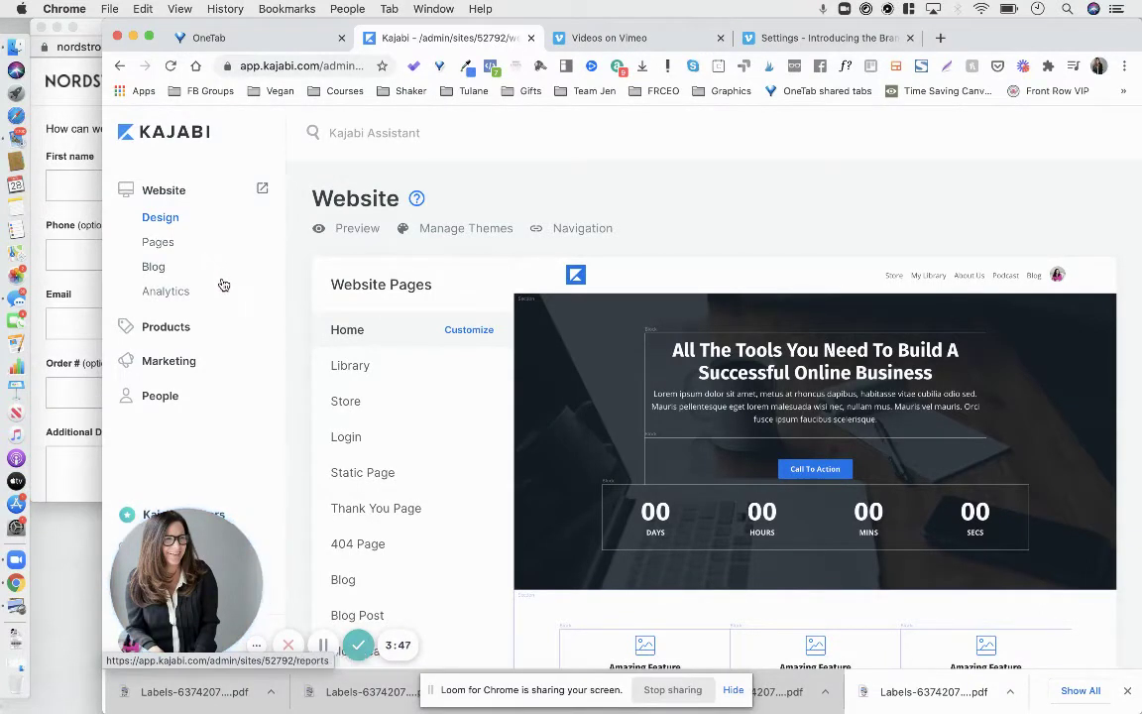
Step: From Website Pages, start a new landing page and browse the template gallery
{"action": "left_click", "coordinate": [170, 248]}
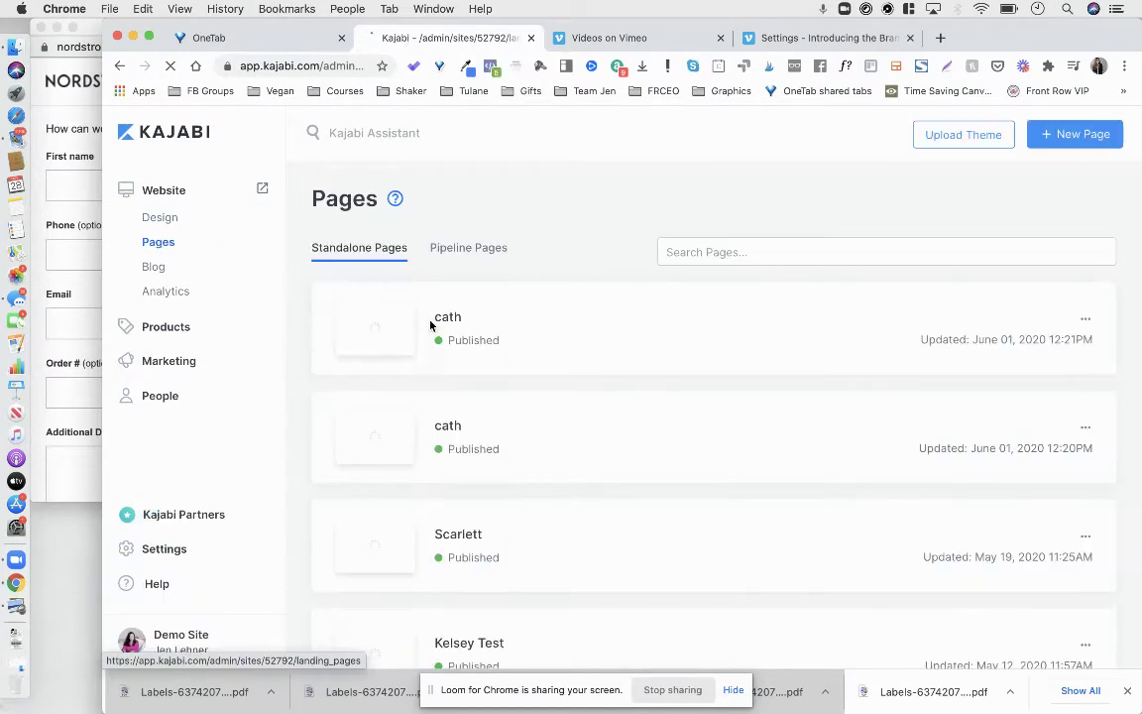
{"action": "left_click", "coordinate": [1071, 144]}
{"action": "scroll", "coordinate": [859, 523], "scroll_direction": "down", "scroll_amount": 1}
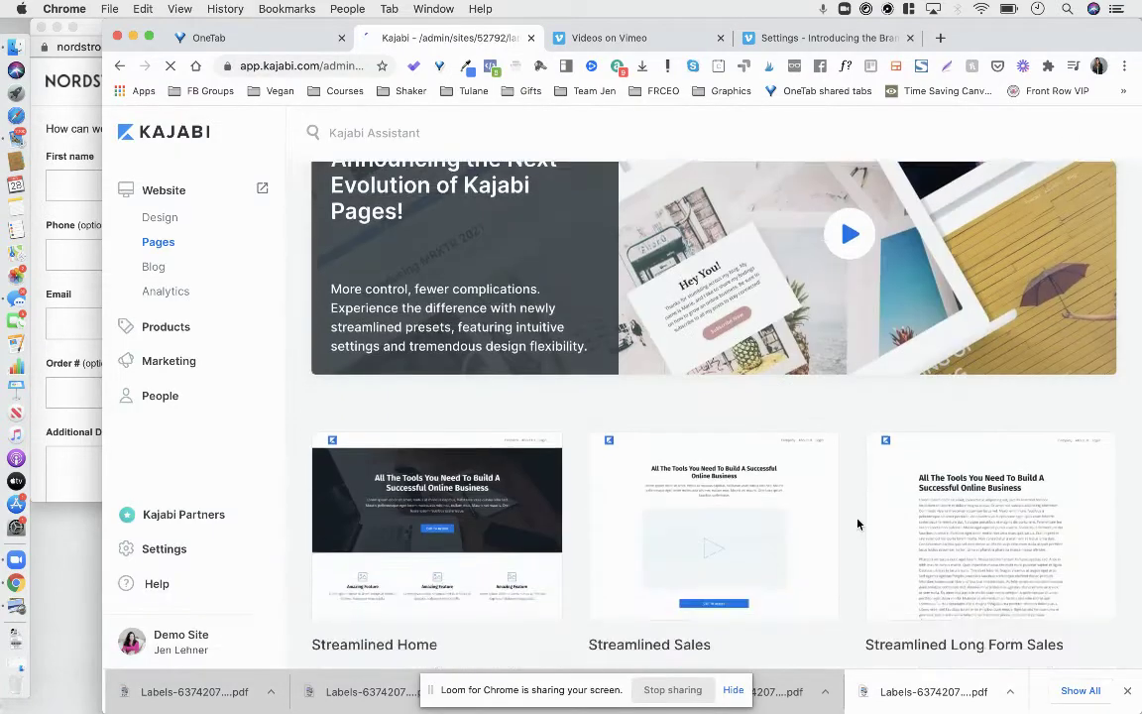
{"action": "scroll", "coordinate": [858, 524], "scroll_direction": "down", "scroll_amount": 4}
{"action": "scroll", "coordinate": [859, 523], "scroll_direction": "down", "scroll_amount": 4}
{"action": "scroll", "coordinate": [858, 523], "scroll_direction": "down", "scroll_amount": 3}
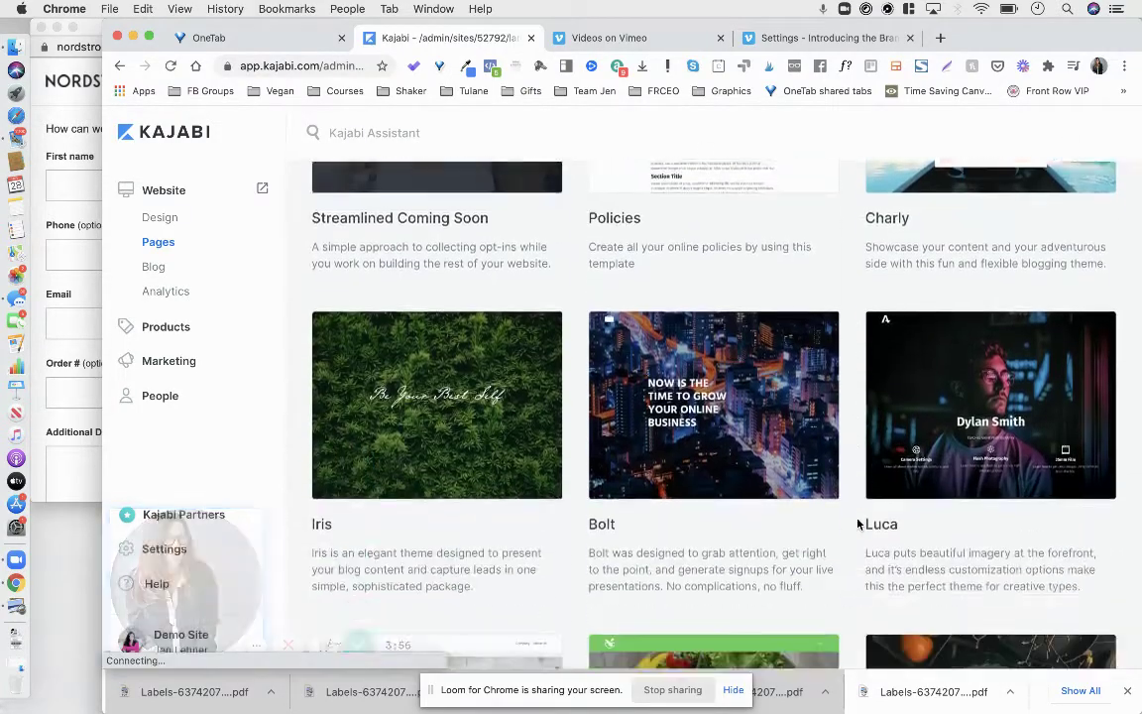
{"action": "scroll", "coordinate": [858, 523], "scroll_direction": "down", "scroll_amount": 3}
{"action": "scroll", "coordinate": [858, 524], "scroll_direction": "down", "scroll_amount": 3}
Step: Find the Gates template in the gallery and preview it
{"action": "scroll", "coordinate": [859, 523], "scroll_direction": "down", "scroll_amount": 3}
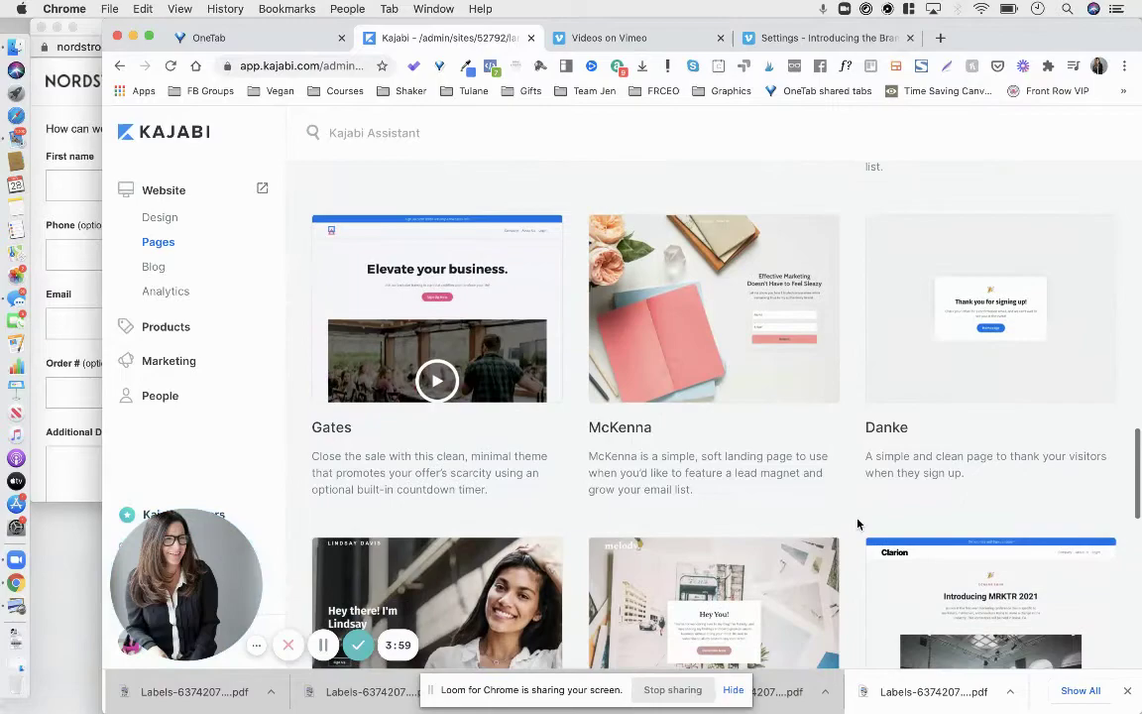
{"action": "scroll", "coordinate": [858, 523], "scroll_direction": "down", "scroll_amount": 1}
{"action": "scroll", "coordinate": [858, 523], "scroll_direction": "down", "scroll_amount": 3}
{"action": "scroll", "coordinate": [859, 524], "scroll_direction": "down", "scroll_amount": 3}
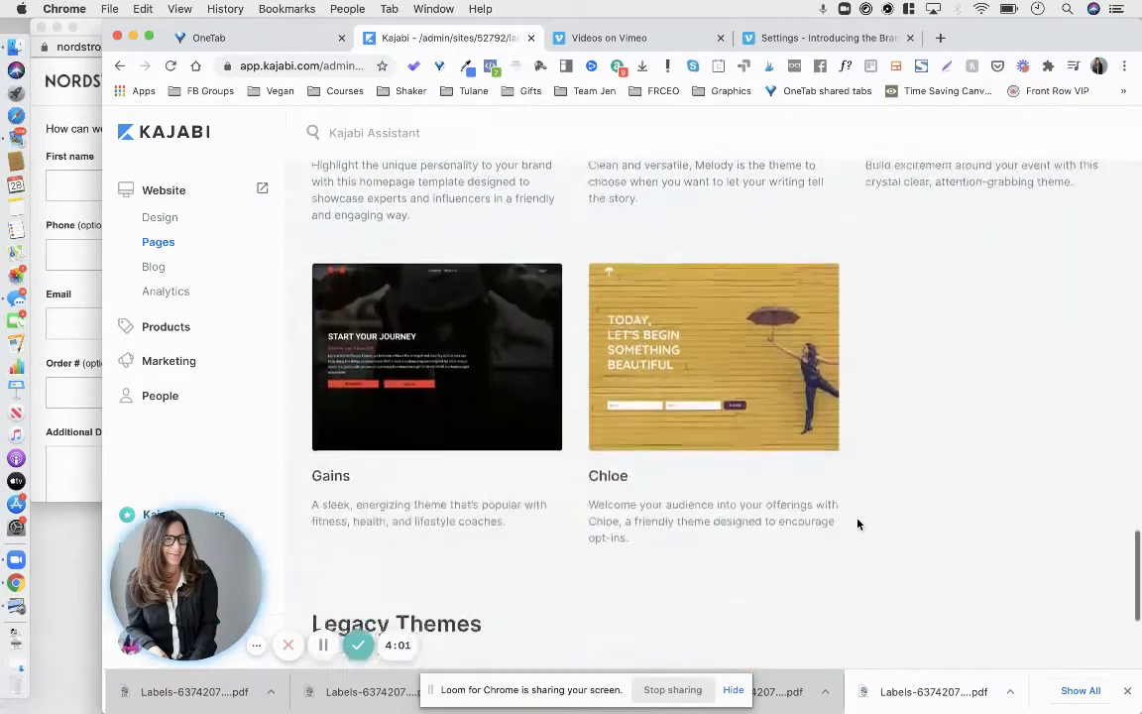
{"action": "scroll", "coordinate": [859, 523], "scroll_direction": "down", "scroll_amount": 3}
{"action": "scroll", "coordinate": [859, 524], "scroll_direction": "up", "scroll_amount": 4}
{"action": "scroll", "coordinate": [858, 524], "scroll_direction": "up", "scroll_amount": 6}
{"action": "scroll", "coordinate": [858, 523], "scroll_direction": "up", "scroll_amount": 1}
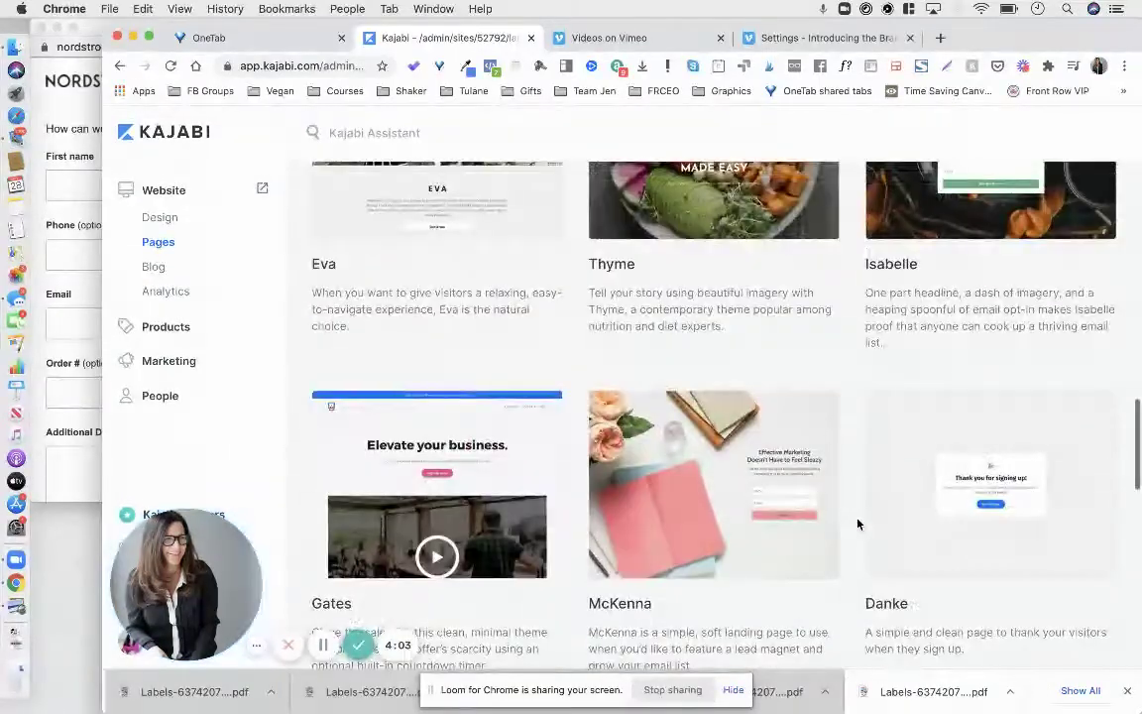
{"action": "left_click", "coordinate": [506, 493]}
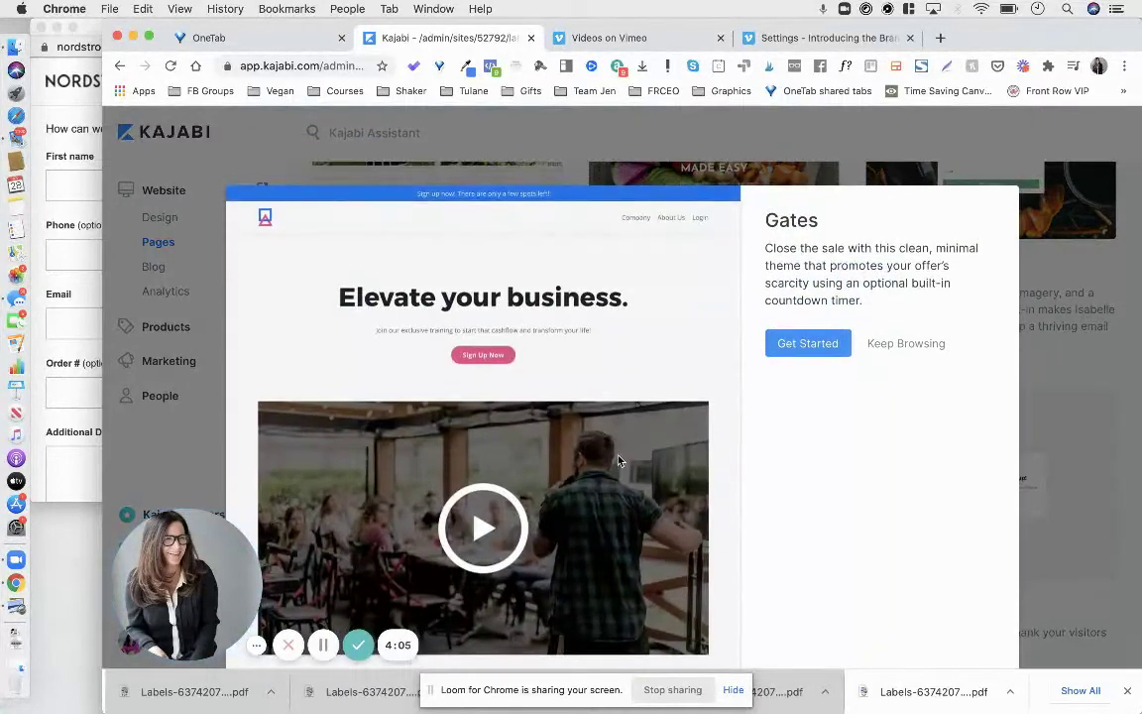
Step: Create a landing page titled 'test delete' from the Gates template
{"action": "scroll", "coordinate": [618, 460], "scroll_direction": "down", "scroll_amount": 3}
{"action": "scroll", "coordinate": [617, 460], "scroll_direction": "up", "scroll_amount": 1}
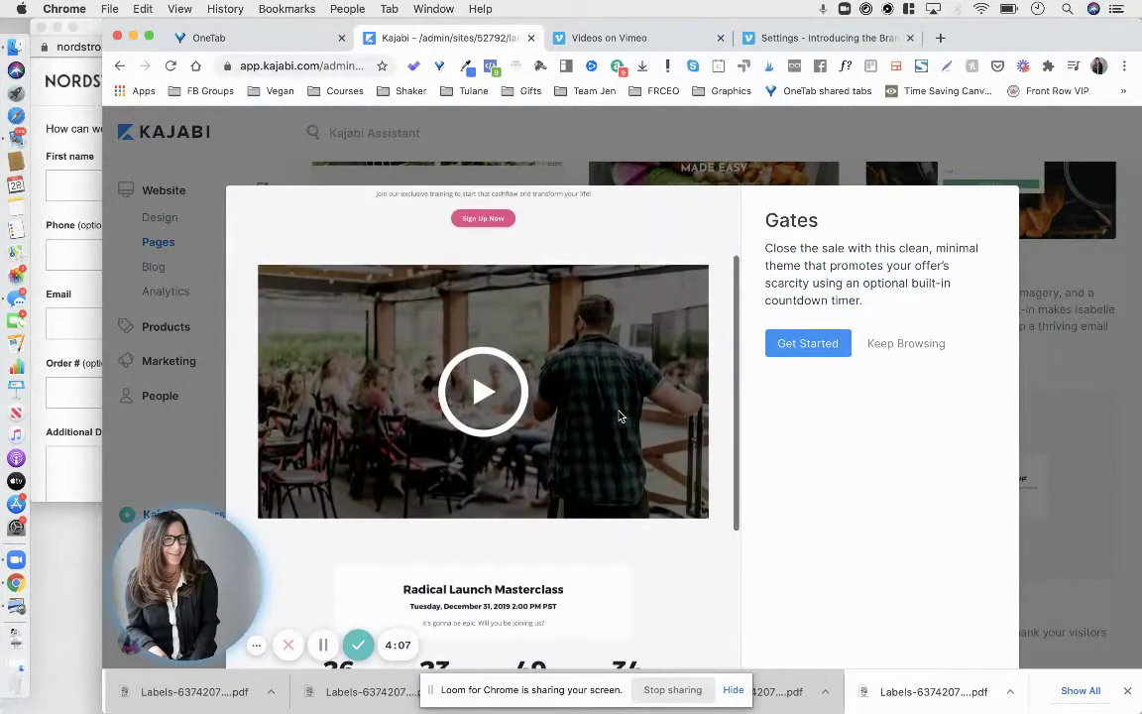
{"action": "left_click", "coordinate": [806, 335]}
{"action": "left_click", "coordinate": [796, 345]}
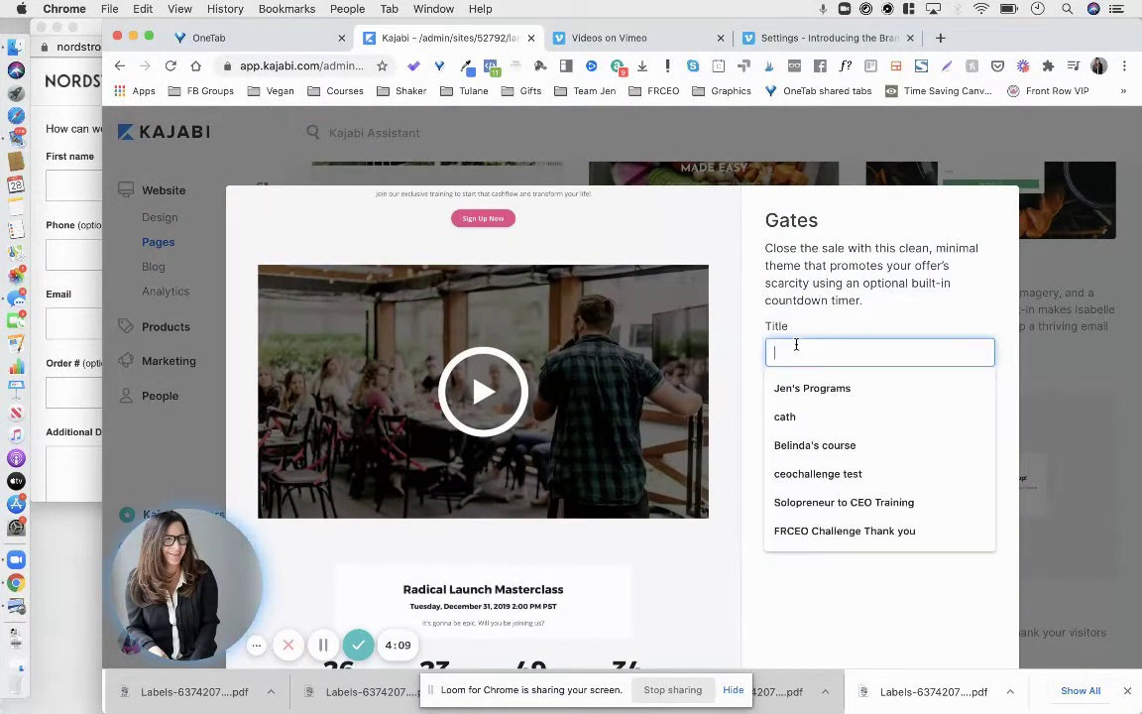
{"action": "type", "text": "test delete"}
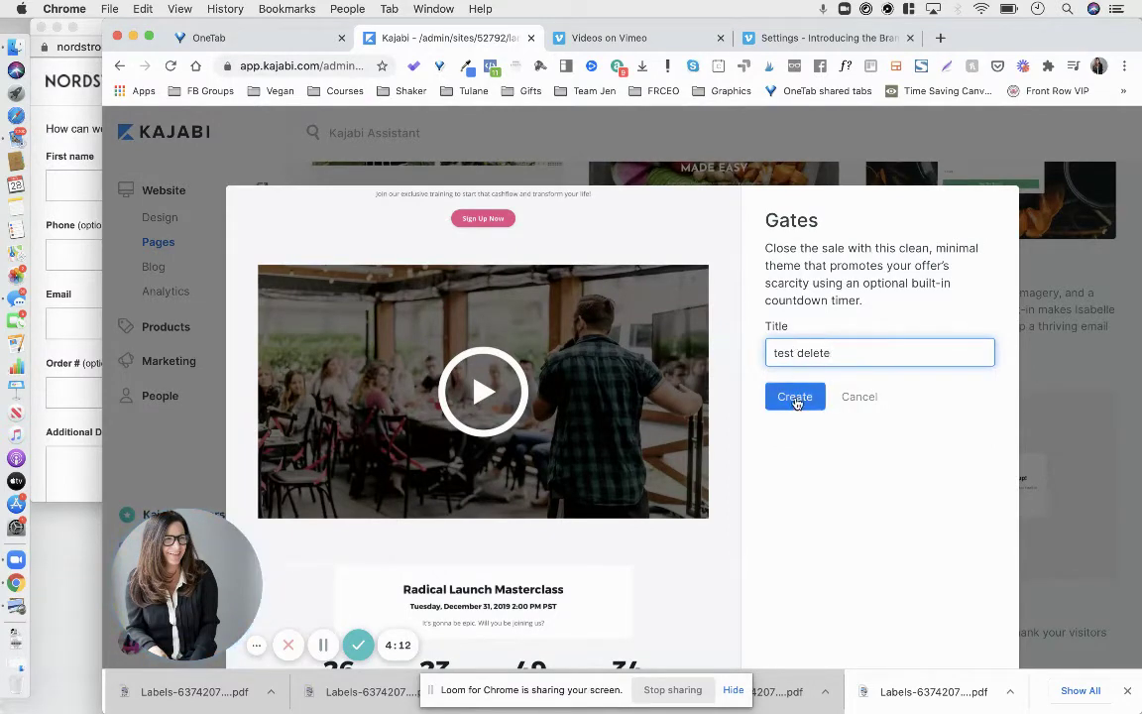
{"action": "left_click", "coordinate": [795, 398]}
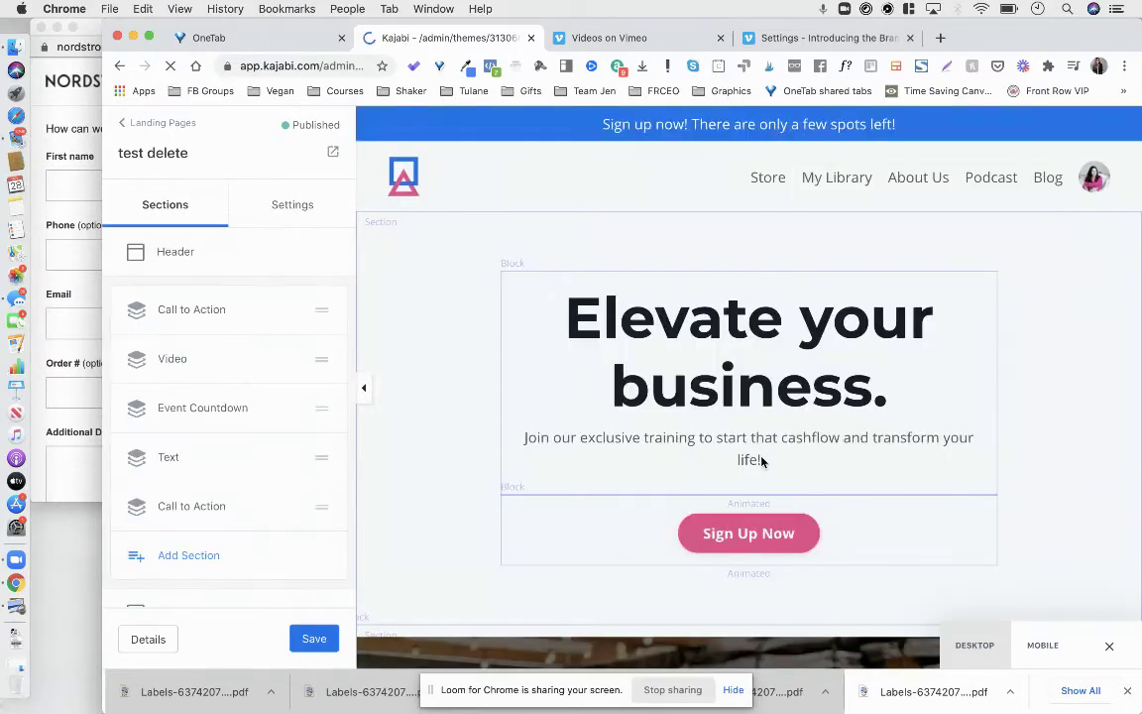
Step: Open the page's video block settings and show its Video Actions replacement choices
{"action": "scroll", "coordinate": [754, 466], "scroll_direction": "down", "scroll_amount": 2}
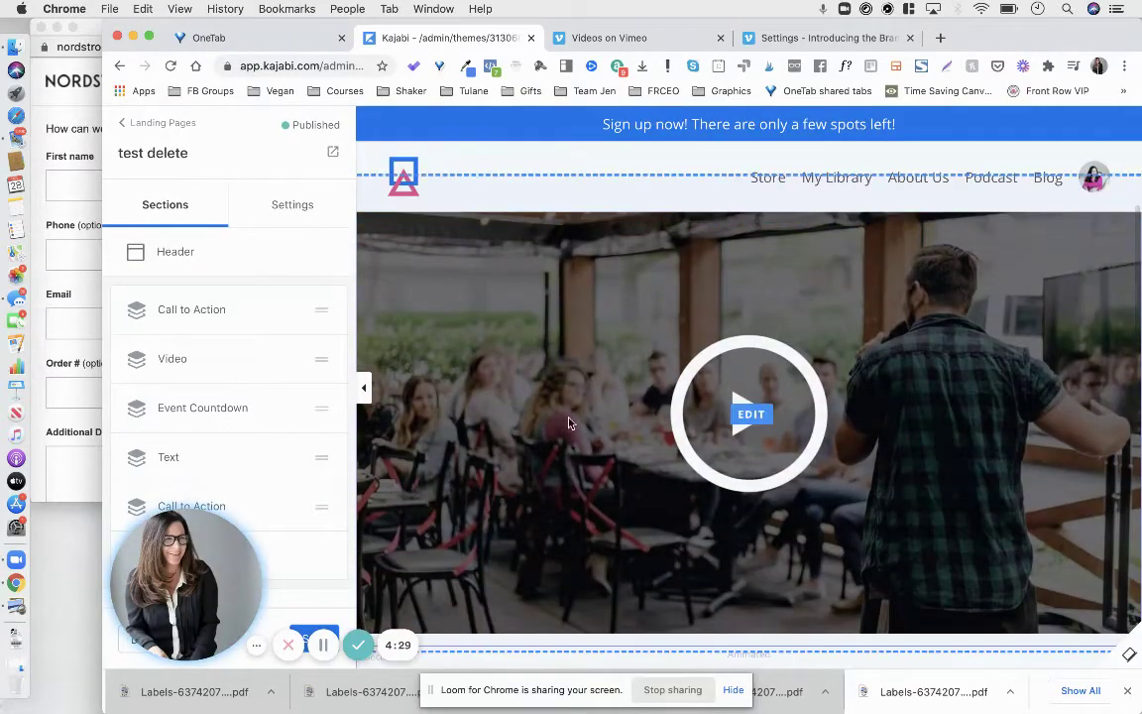
{"action": "left_click", "coordinate": [540, 405]}
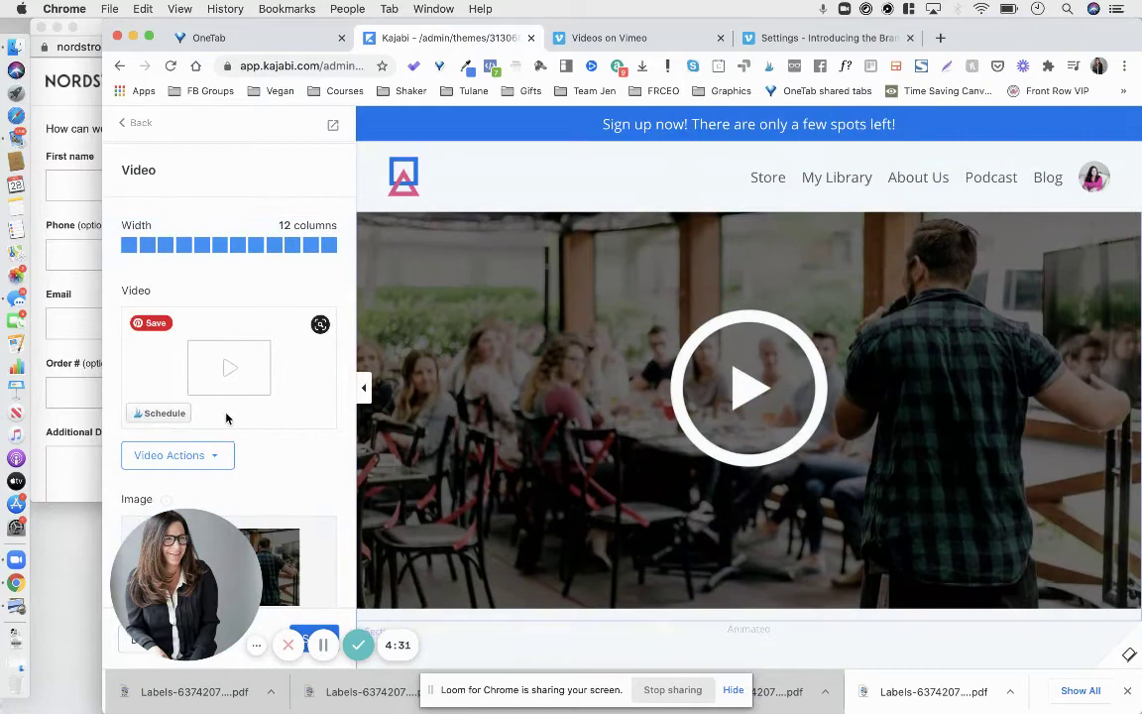
{"action": "scroll", "coordinate": [226, 416], "scroll_direction": "down", "scroll_amount": 1}
{"action": "scroll", "coordinate": [226, 406], "scroll_direction": "down", "scroll_amount": 3}
{"action": "scroll", "coordinate": [226, 398], "scroll_direction": "down", "scroll_amount": 1}
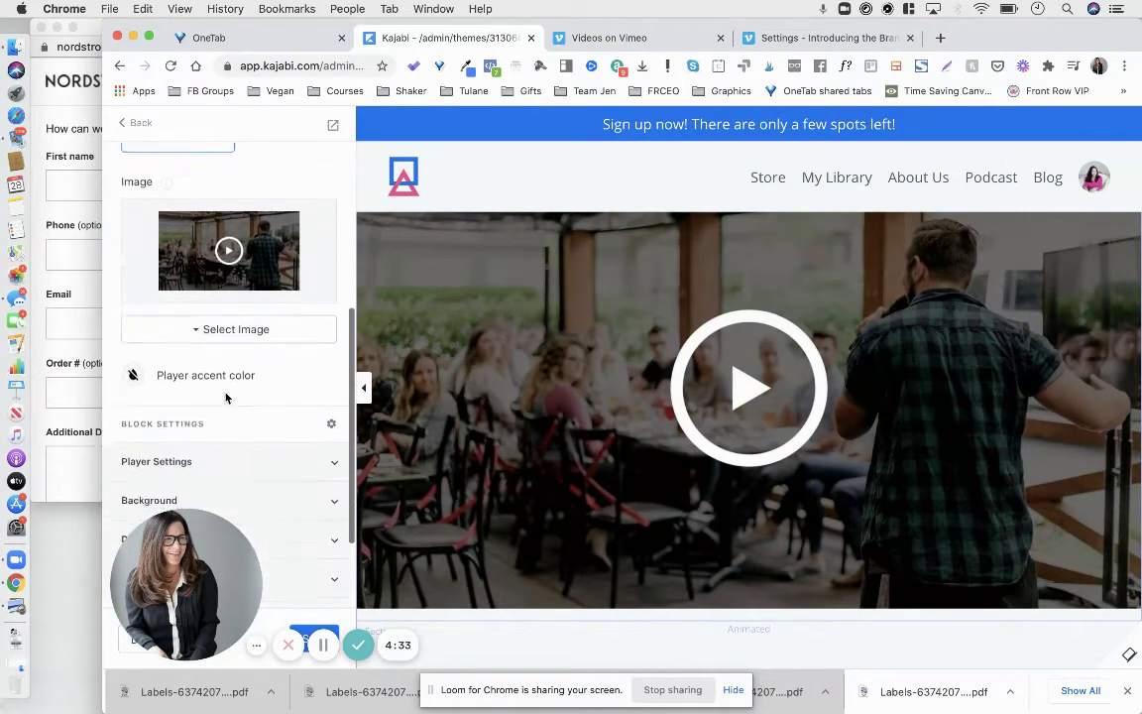
{"action": "scroll", "coordinate": [226, 397], "scroll_direction": "down", "scroll_amount": 1}
{"action": "scroll", "coordinate": [226, 397], "scroll_direction": "down", "scroll_amount": 2}
{"action": "scroll", "coordinate": [226, 398], "scroll_direction": "up", "scroll_amount": 10}
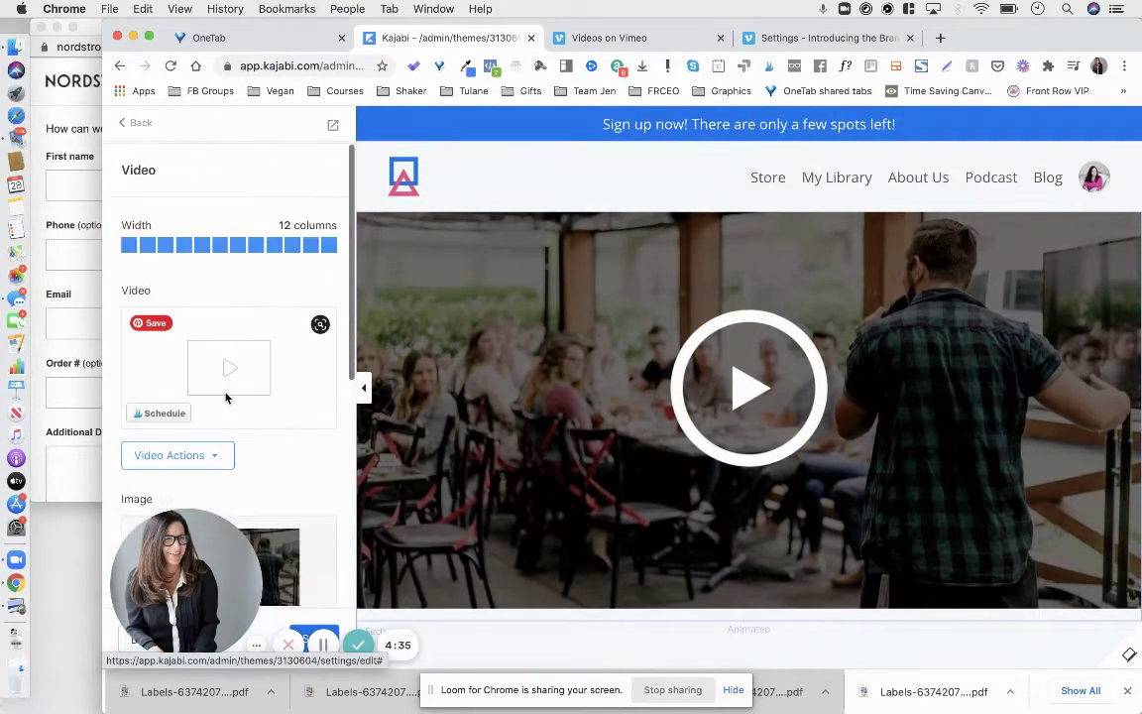
{"action": "scroll", "coordinate": [226, 398], "scroll_direction": "down", "scroll_amount": 2}
{"action": "left_click", "coordinate": [213, 391]}
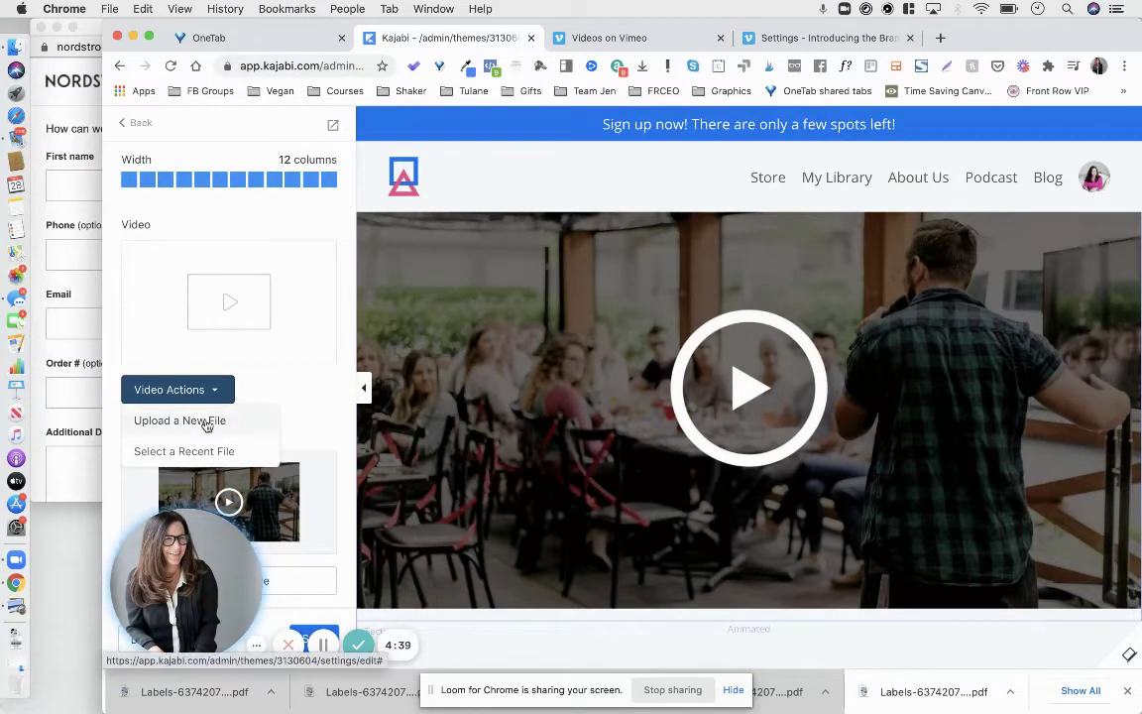
Step: Upload kajabi kamp 1.mp4 as a new file for the video block
{"action": "left_click", "coordinate": [206, 422]}
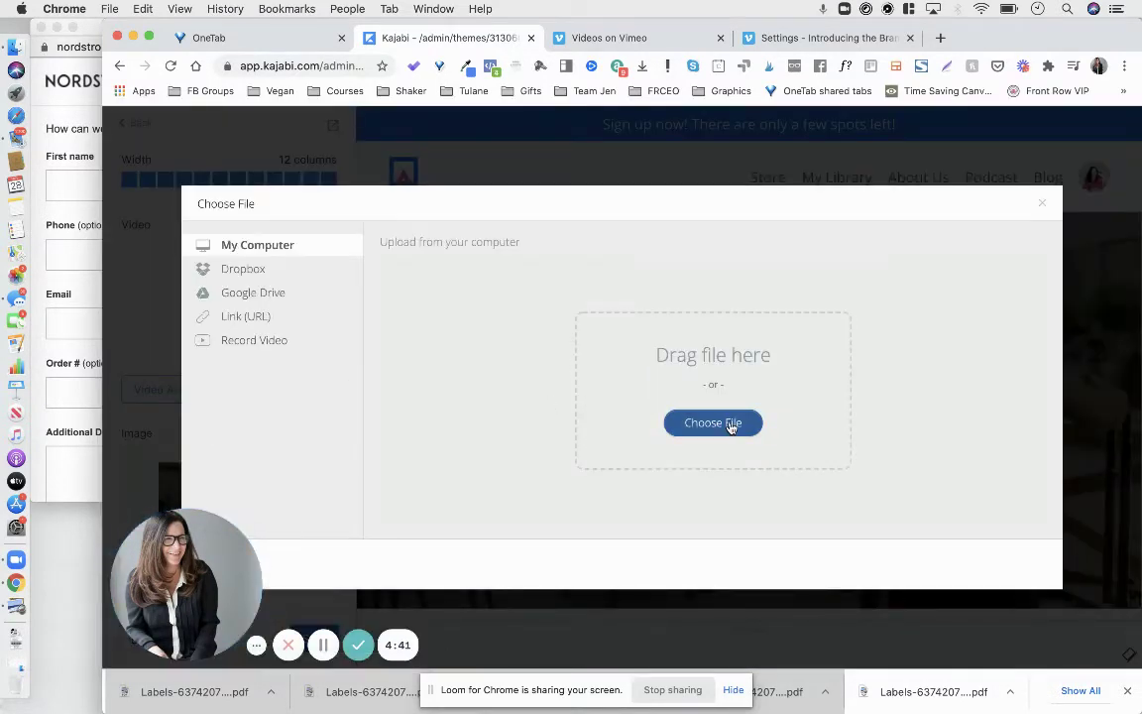
{"action": "left_click", "coordinate": [731, 424]}
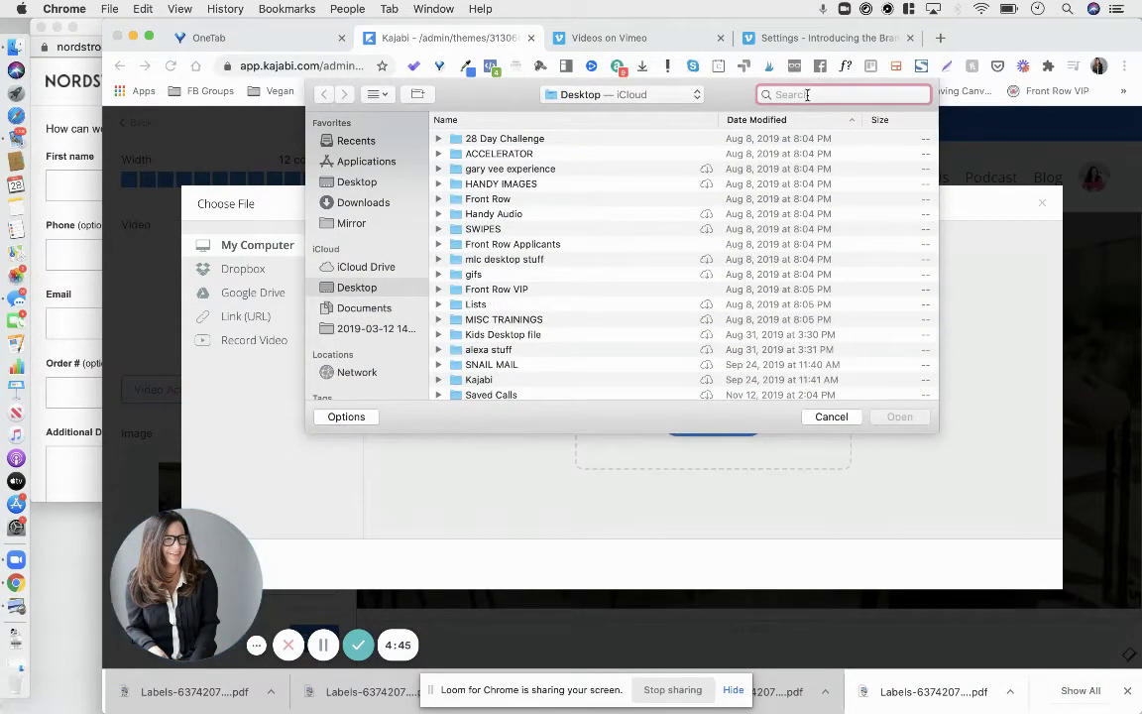
{"action": "type", "text": "mp4"}
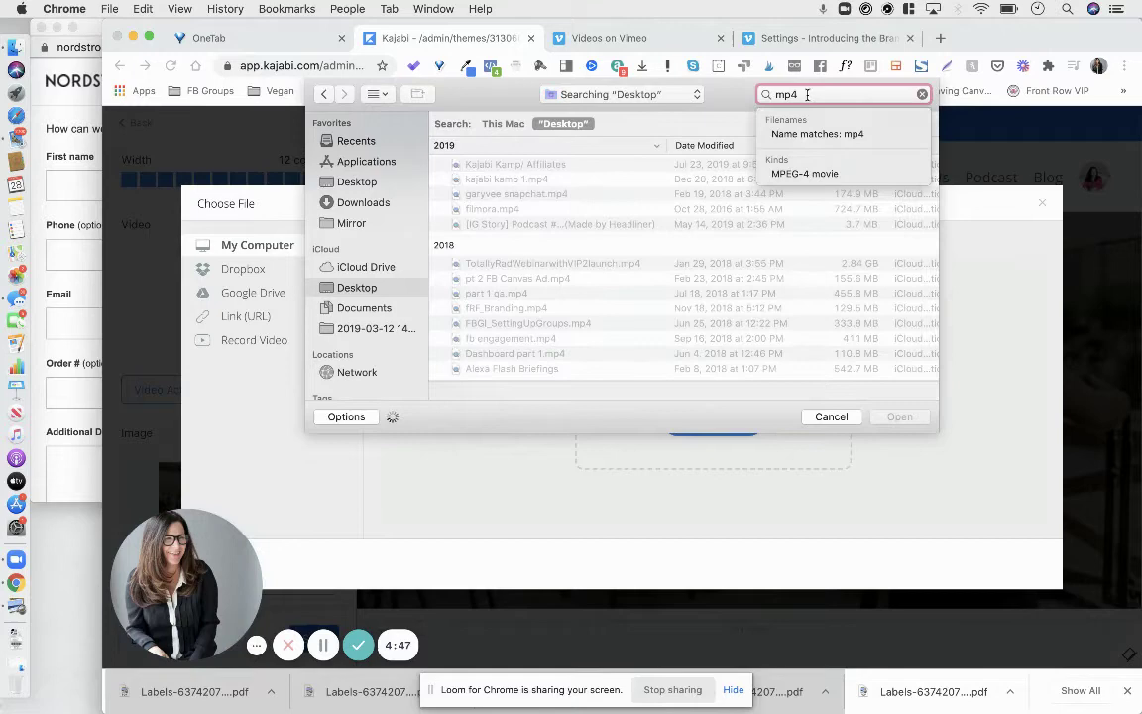
{"action": "left_click", "coordinate": [634, 224]}
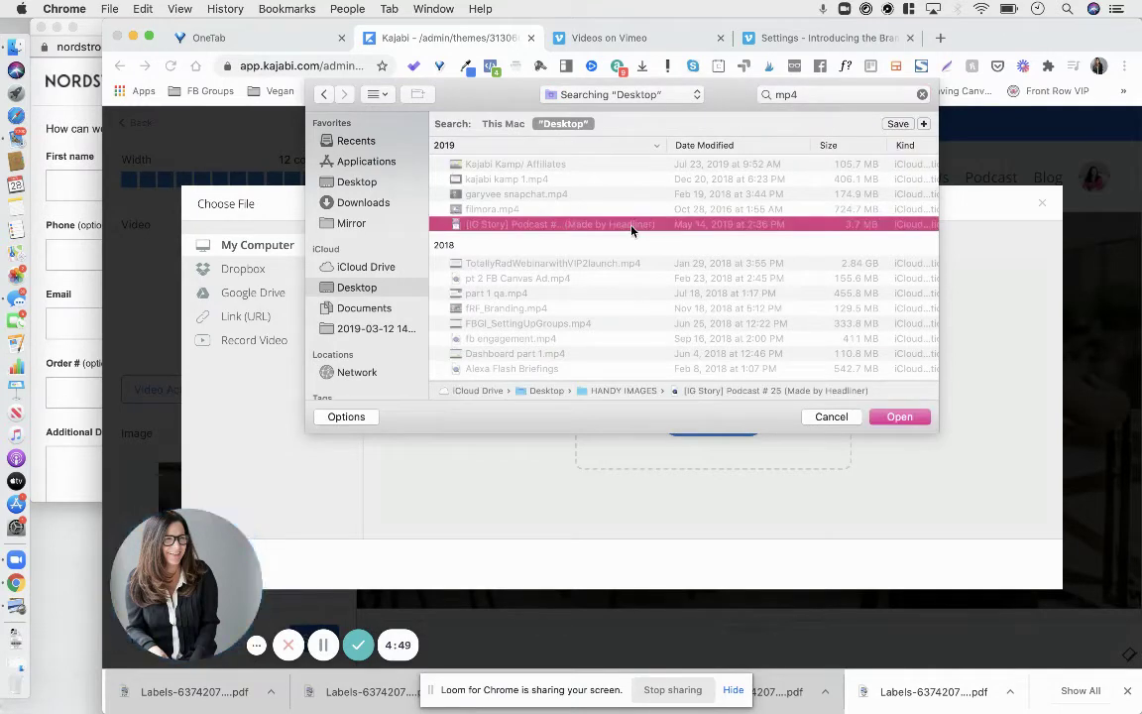
{"action": "left_click", "coordinate": [607, 179]}
{"action": "left_click", "coordinate": [890, 418]}
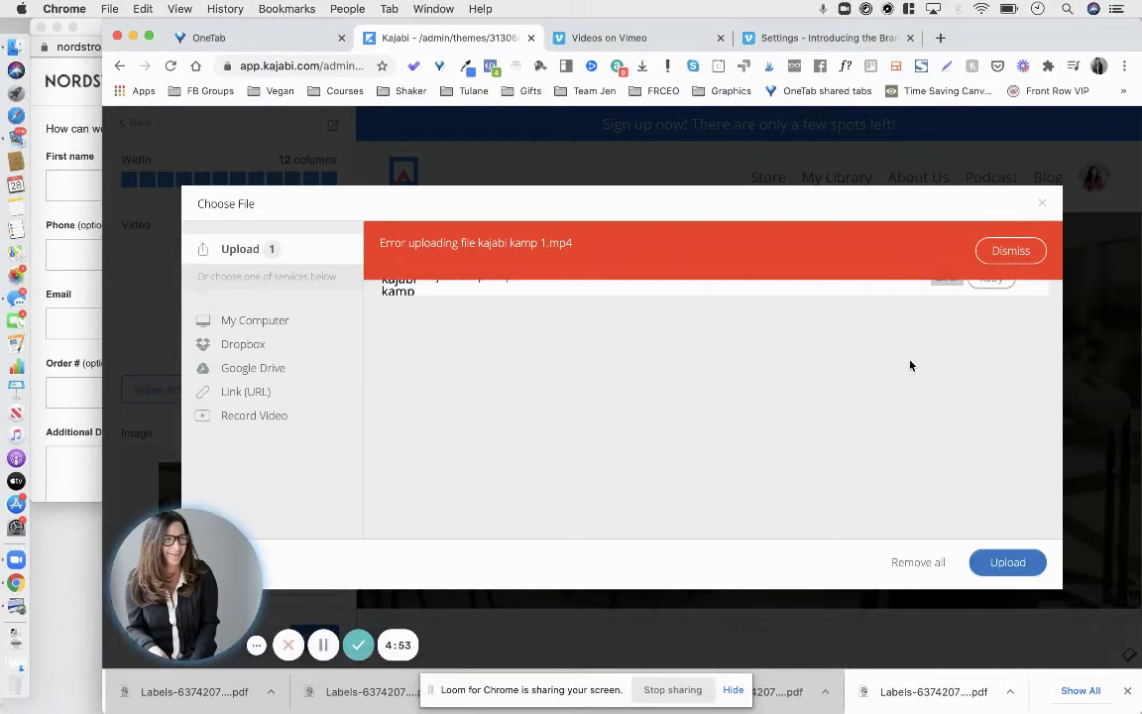
Step: Dismiss the upload errors, retry once, and remove the failed file
{"action": "left_click", "coordinate": [1012, 250]}
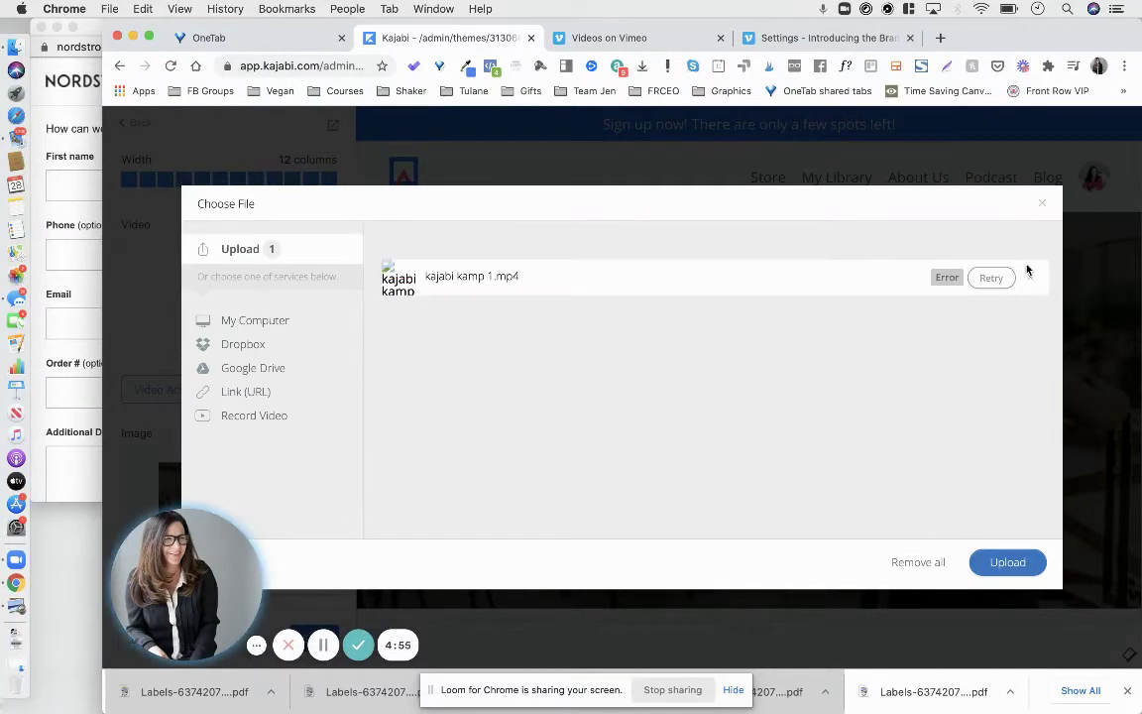
{"action": "left_click", "coordinate": [1002, 561]}
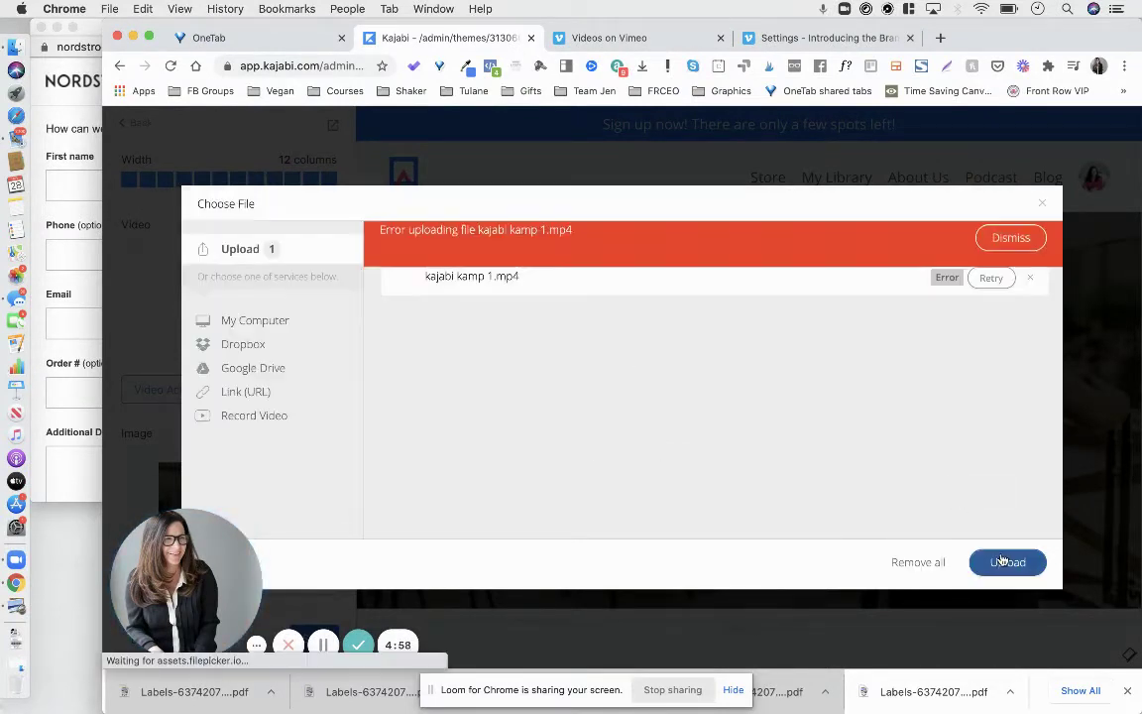
{"action": "left_click", "coordinate": [1008, 252]}
{"action": "left_click", "coordinate": [1030, 280]}
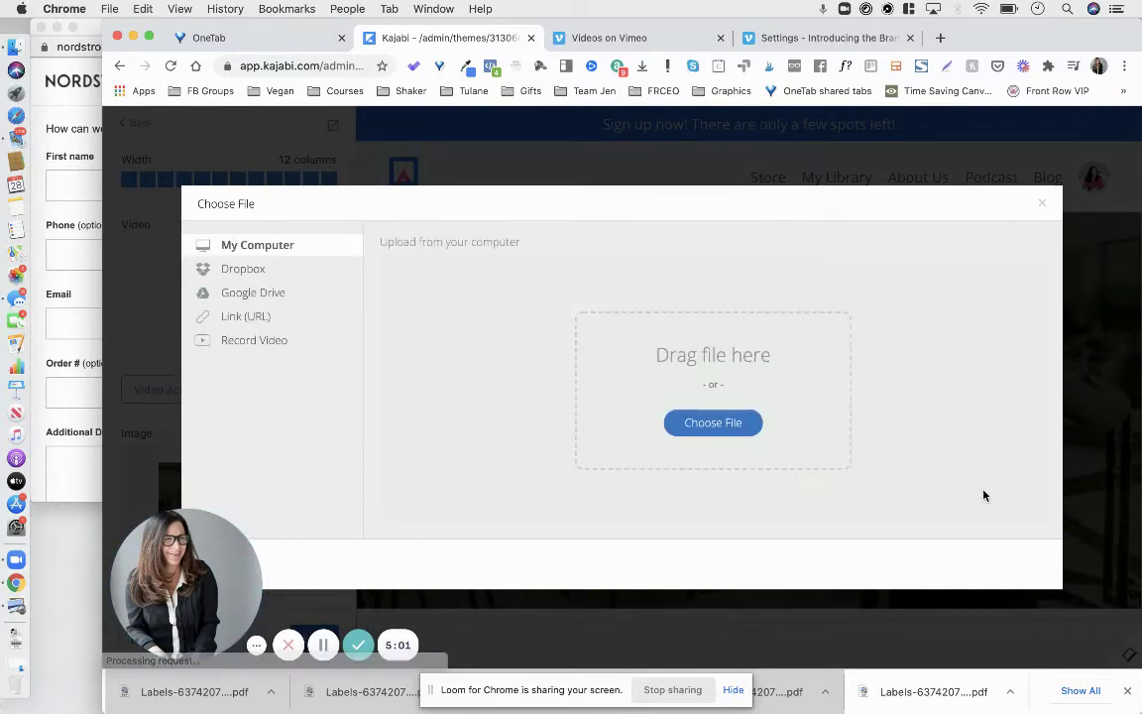
Step: Pick fRF_Branding.mp4 as the page video and scroll down to the cover Image section
{"action": "left_click", "coordinate": [716, 424]}
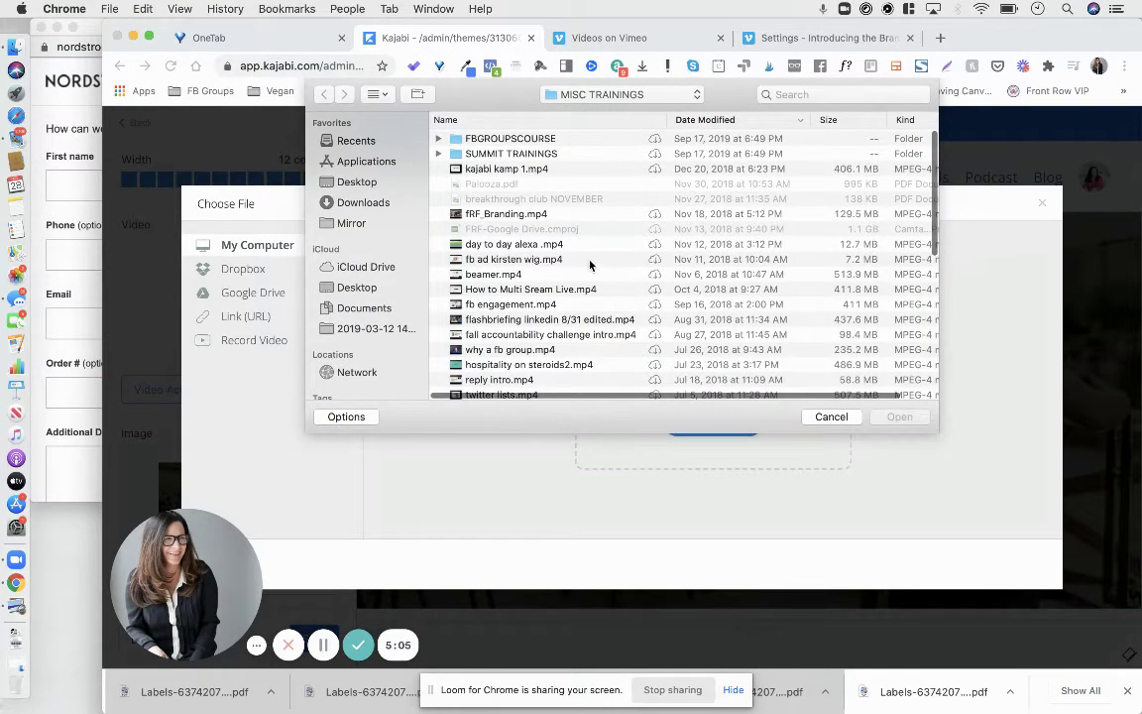
{"action": "left_click", "coordinate": [551, 275]}
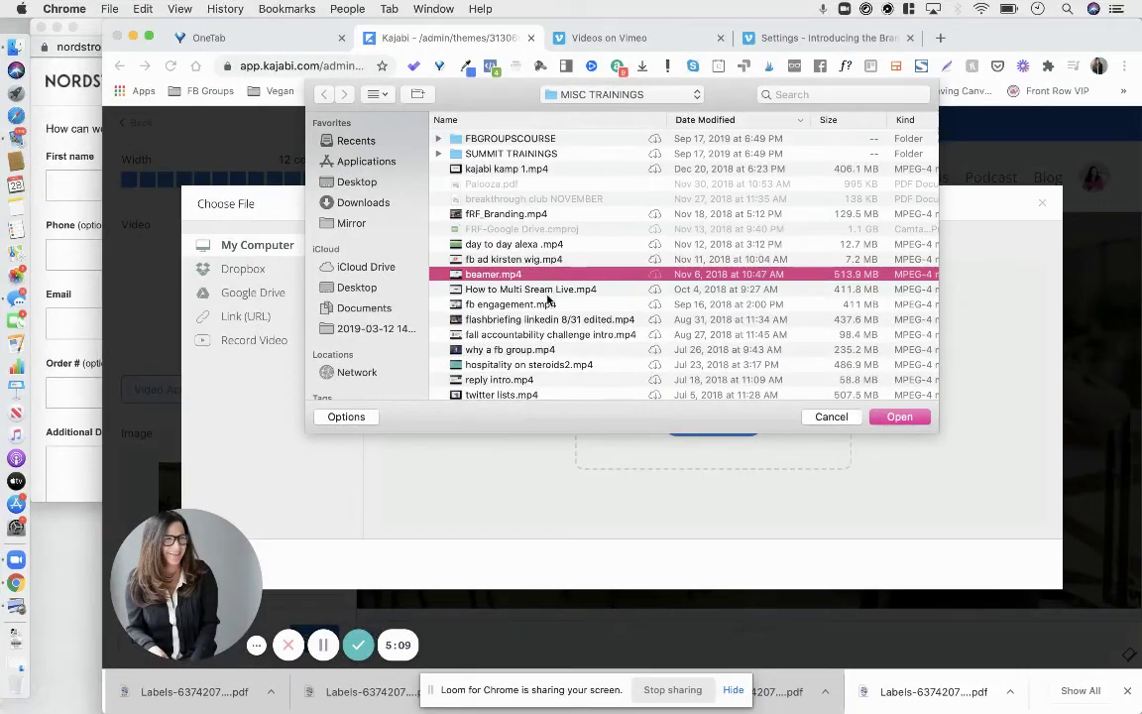
{"action": "left_click", "coordinate": [548, 305]}
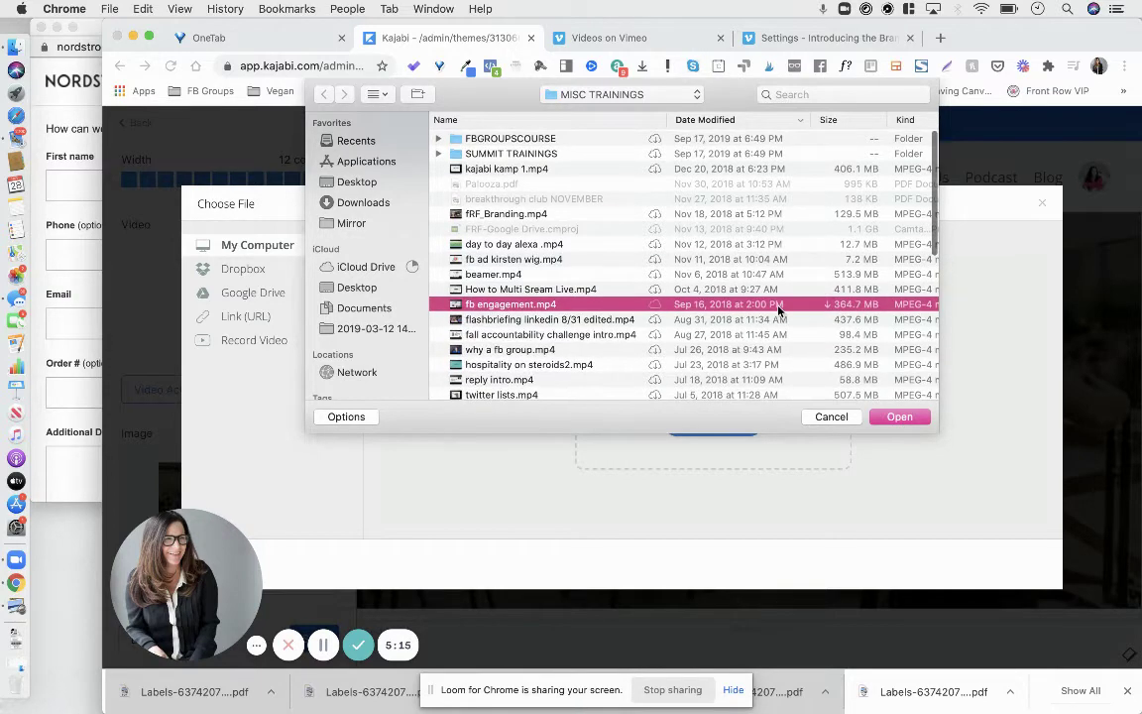
{"action": "left_click", "coordinate": [524, 216]}
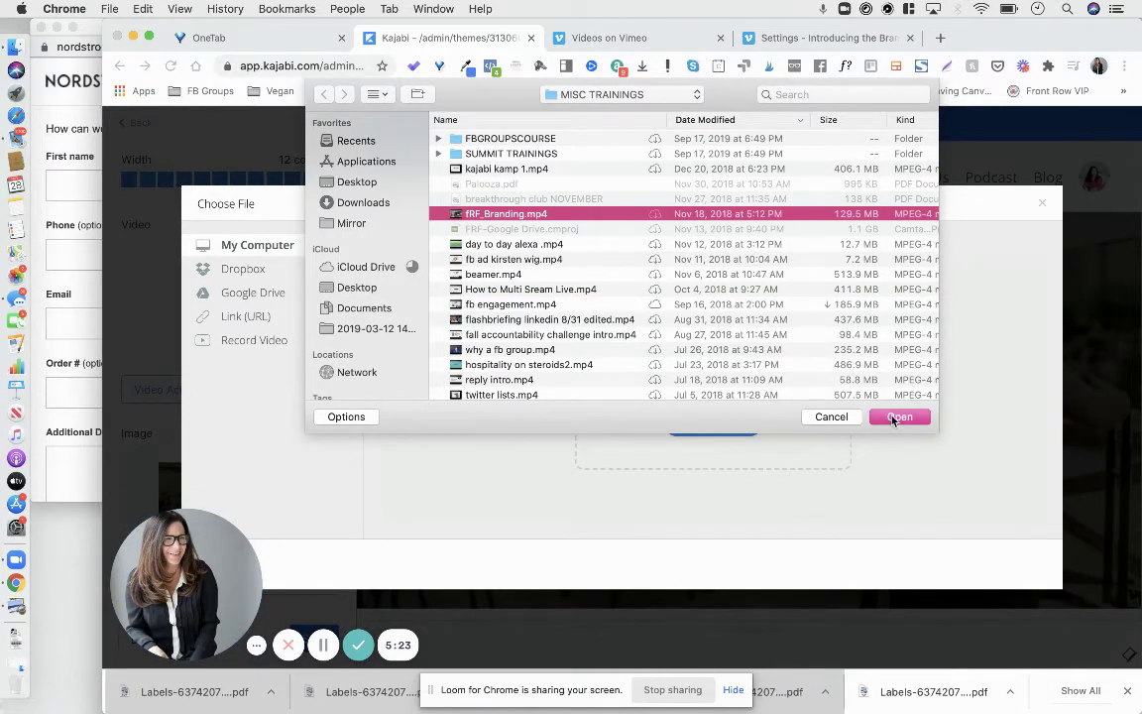
{"action": "left_click", "coordinate": [826, 418]}
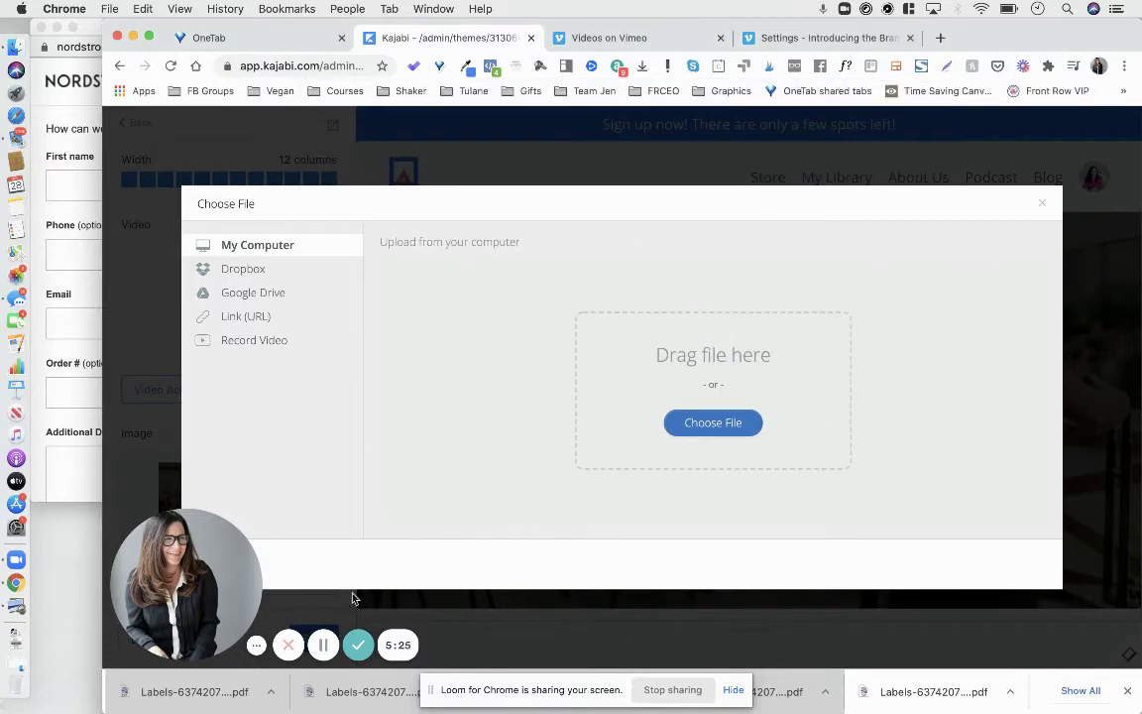
{"action": "left_click_drag", "start_coordinate": [324, 640], "coordinate": [791, 481]}
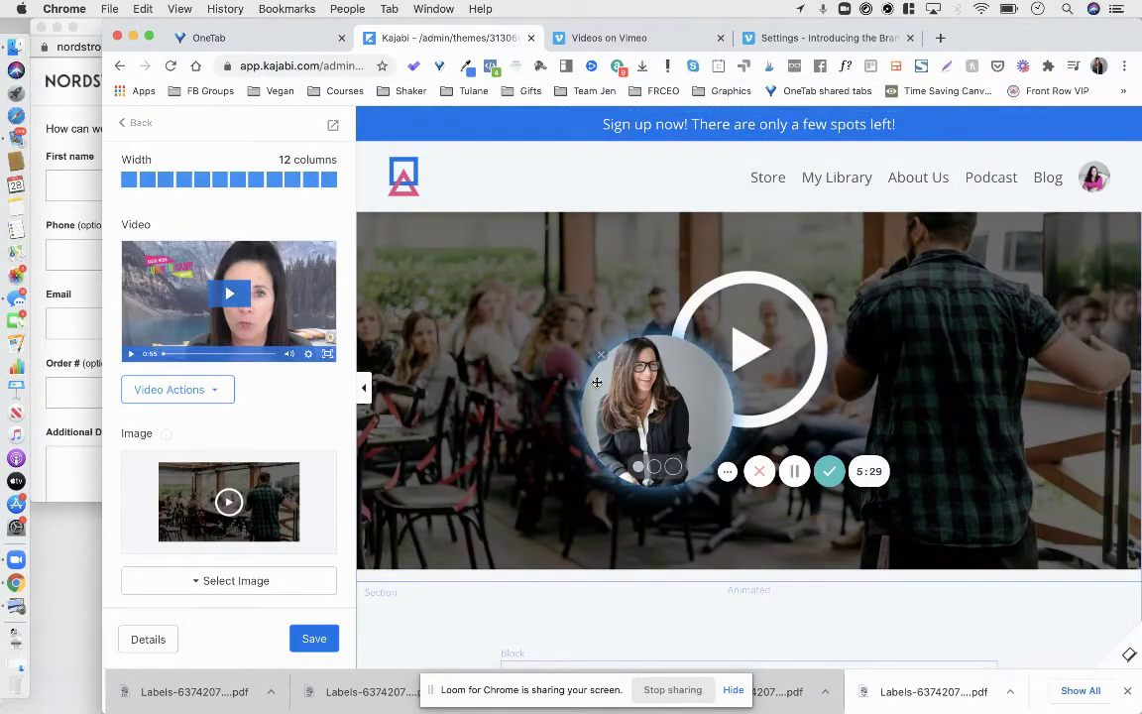
{"action": "mouse_move", "coordinate": [635, 409]}
{"action": "left_mouse_down"}
{"action": "mouse_move", "coordinate": [722, 458]}
{"action": "mouse_move", "coordinate": [762, 498]}
{"action": "left_mouse_up"}
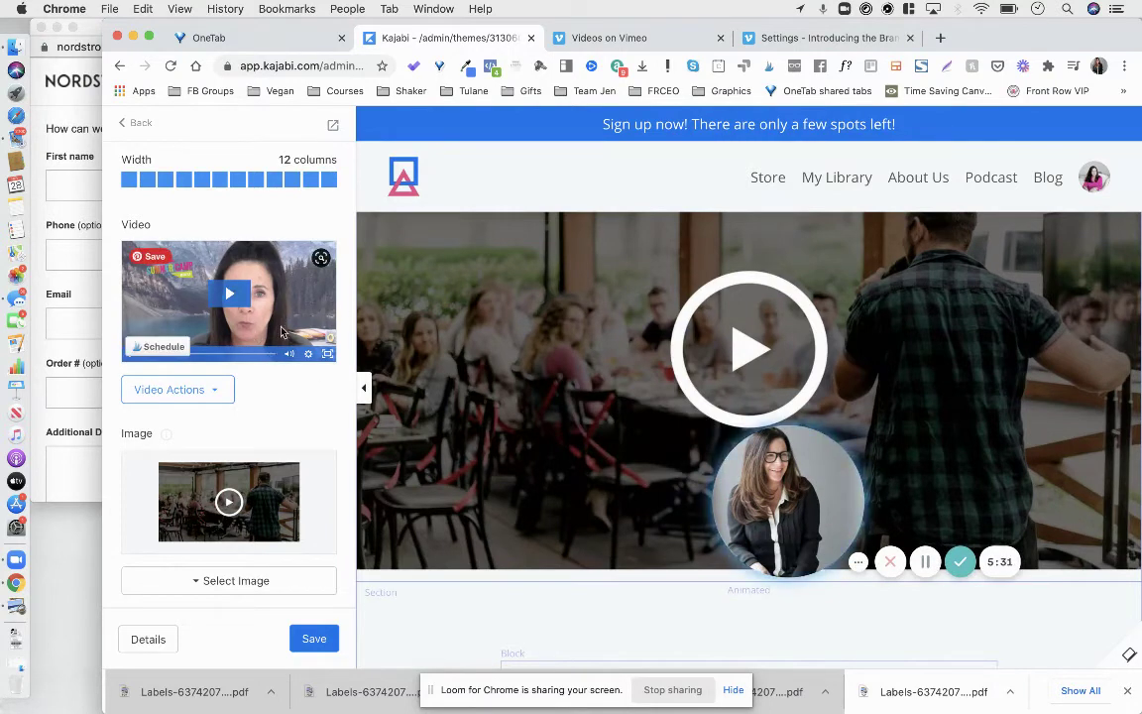
{"action": "scroll", "coordinate": [289, 397], "scroll_direction": "down", "scroll_amount": 2}
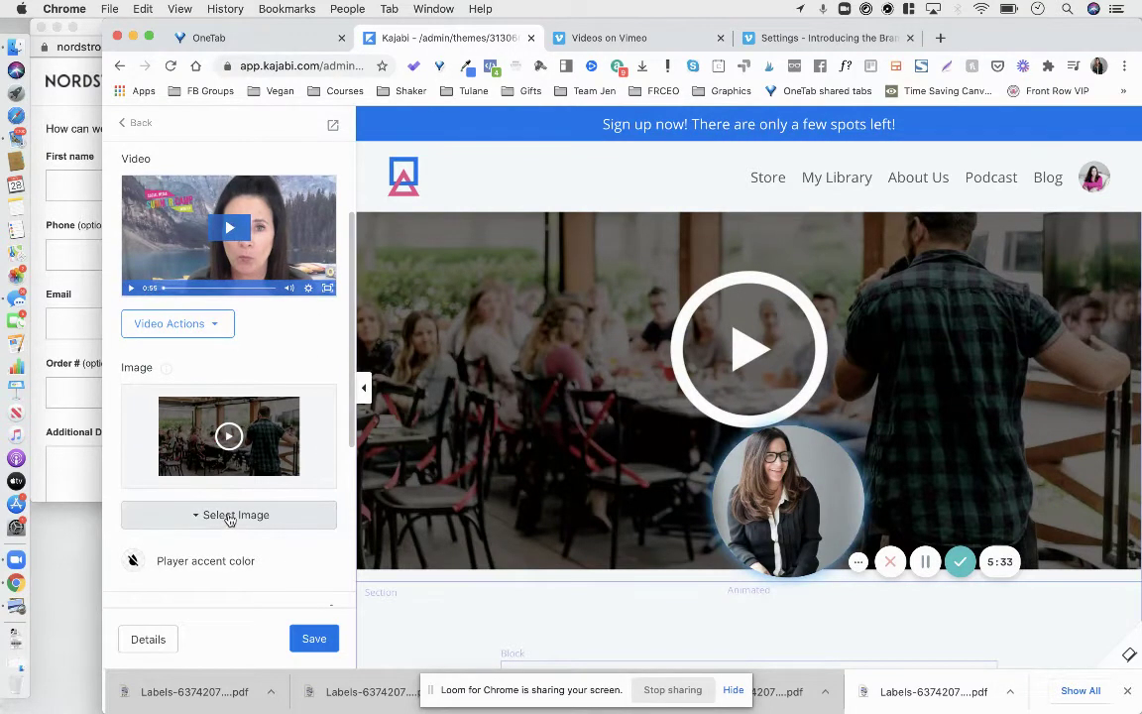
Step: Set the video cover to the first recent screenshot and save the converted image
{"action": "left_click", "coordinate": [228, 518]}
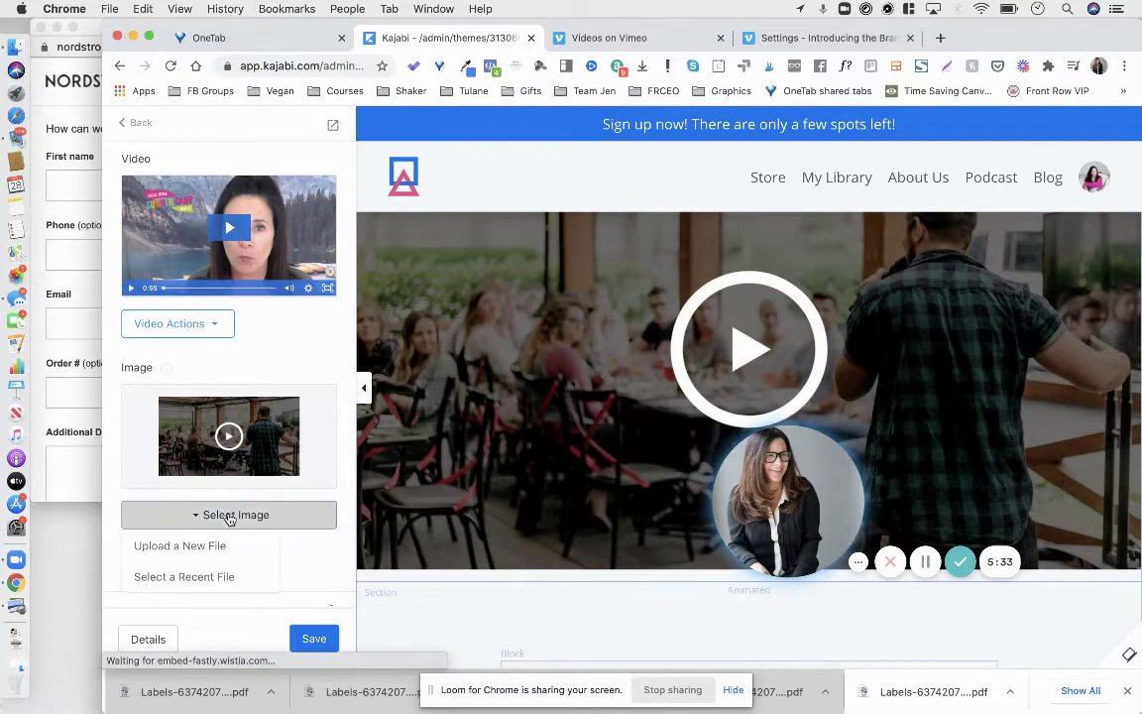
{"action": "left_click", "coordinate": [212, 579]}
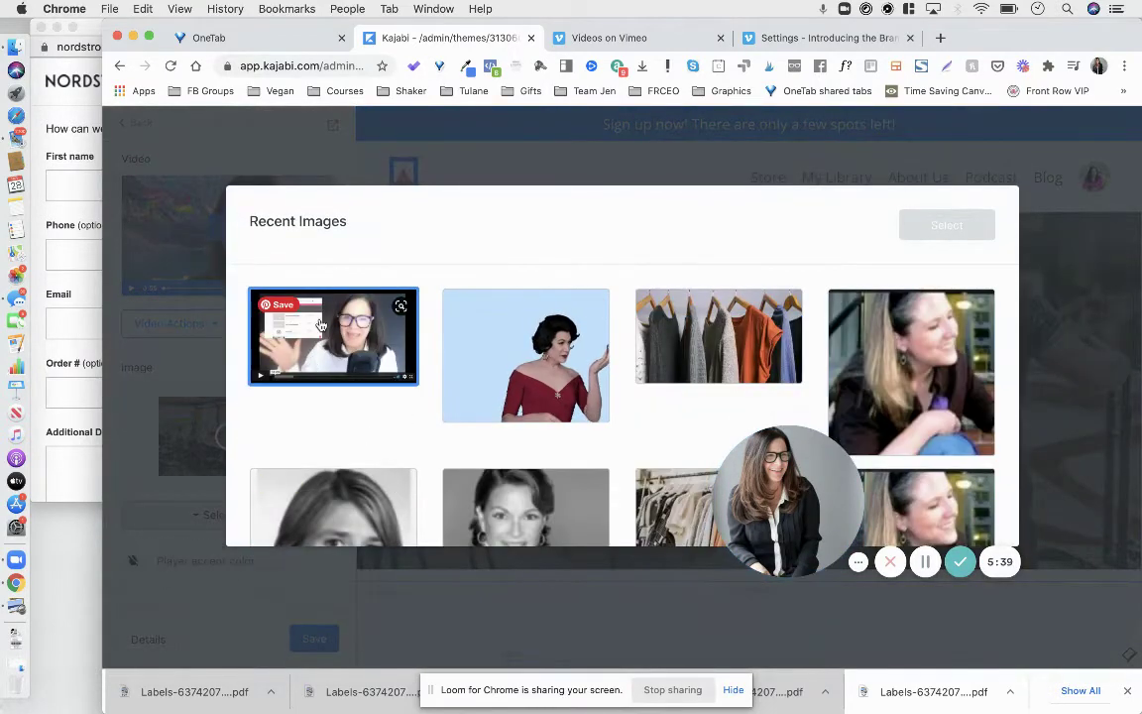
{"action": "left_click", "coordinate": [320, 325]}
{"action": "left_click", "coordinate": [947, 225]}
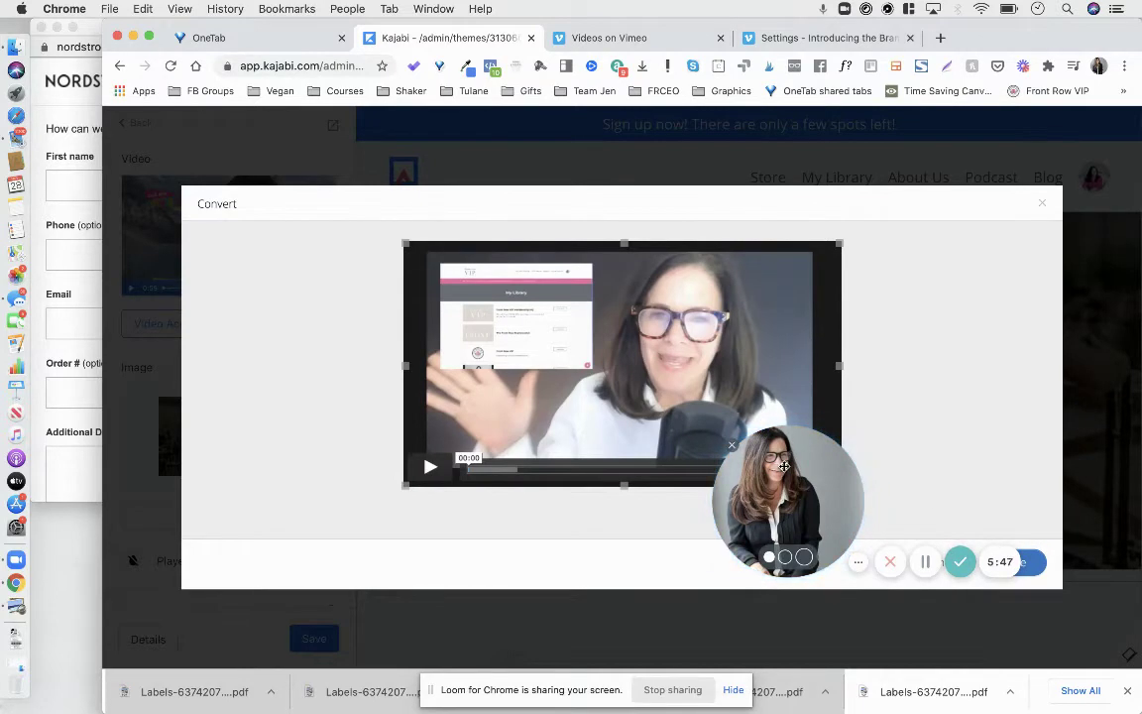
{"action": "mouse_move", "coordinate": [788, 453]}
{"action": "left_mouse_down"}
{"action": "mouse_move", "coordinate": [1038, 551]}
{"action": "mouse_move", "coordinate": [204, 532]}
{"action": "left_mouse_up"}
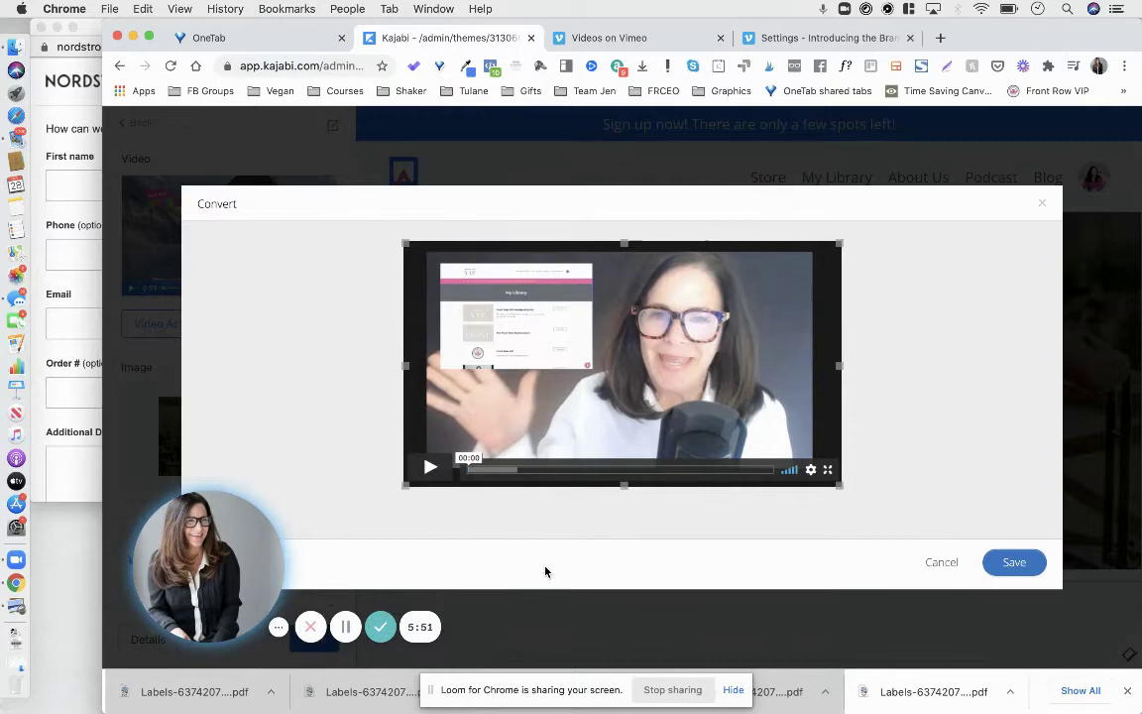
{"action": "left_click", "coordinate": [1012, 562]}
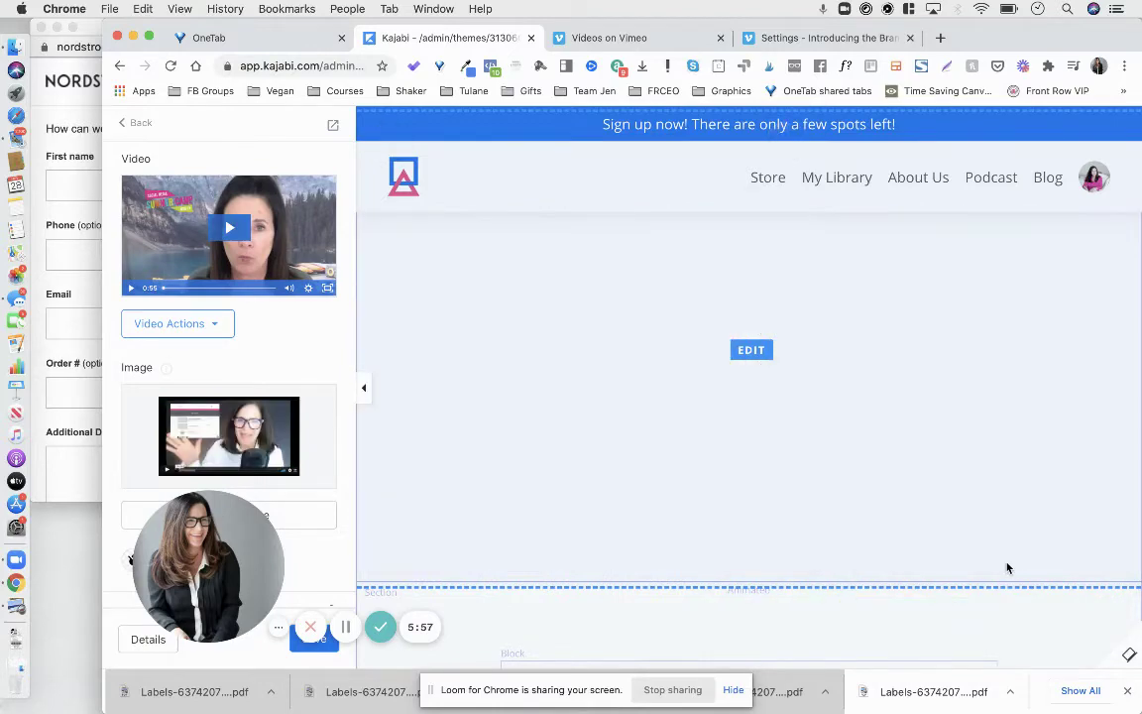
Step: Scroll the preview to check the video block now shows the new cover
{"action": "scroll", "coordinate": [970, 438], "scroll_direction": "up", "scroll_amount": 5}
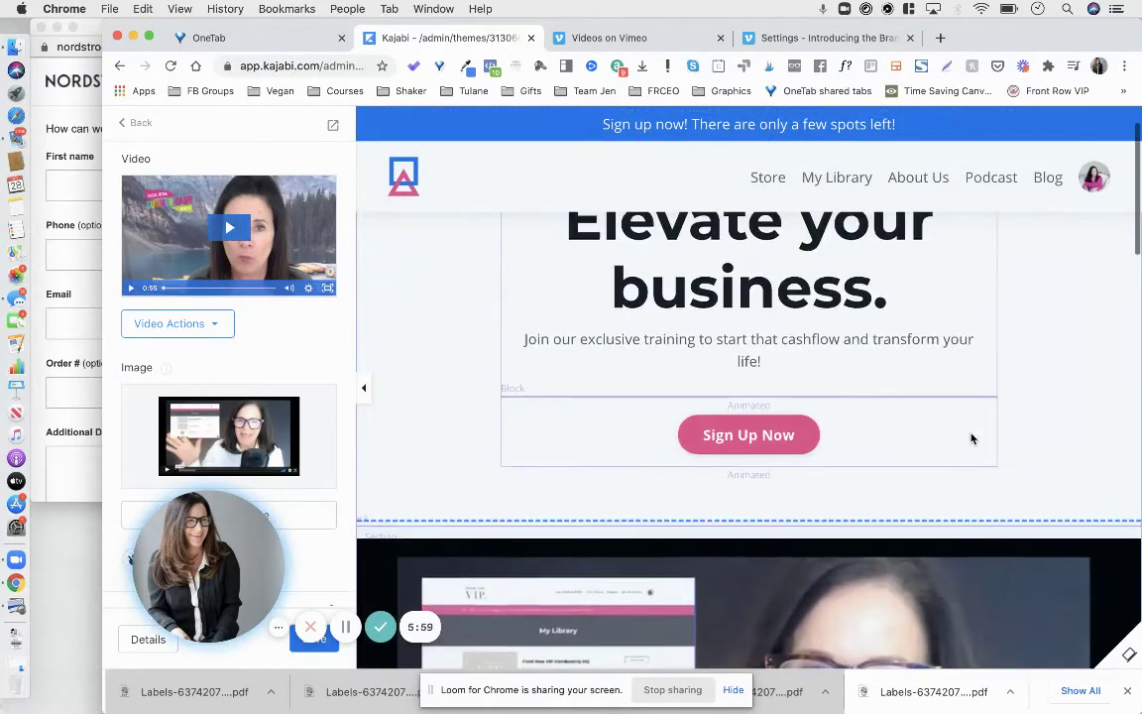
{"action": "scroll", "coordinate": [916, 382], "scroll_direction": "down", "scroll_amount": 3}
{"action": "scroll", "coordinate": [916, 382], "scroll_direction": "down", "scroll_amount": 1}
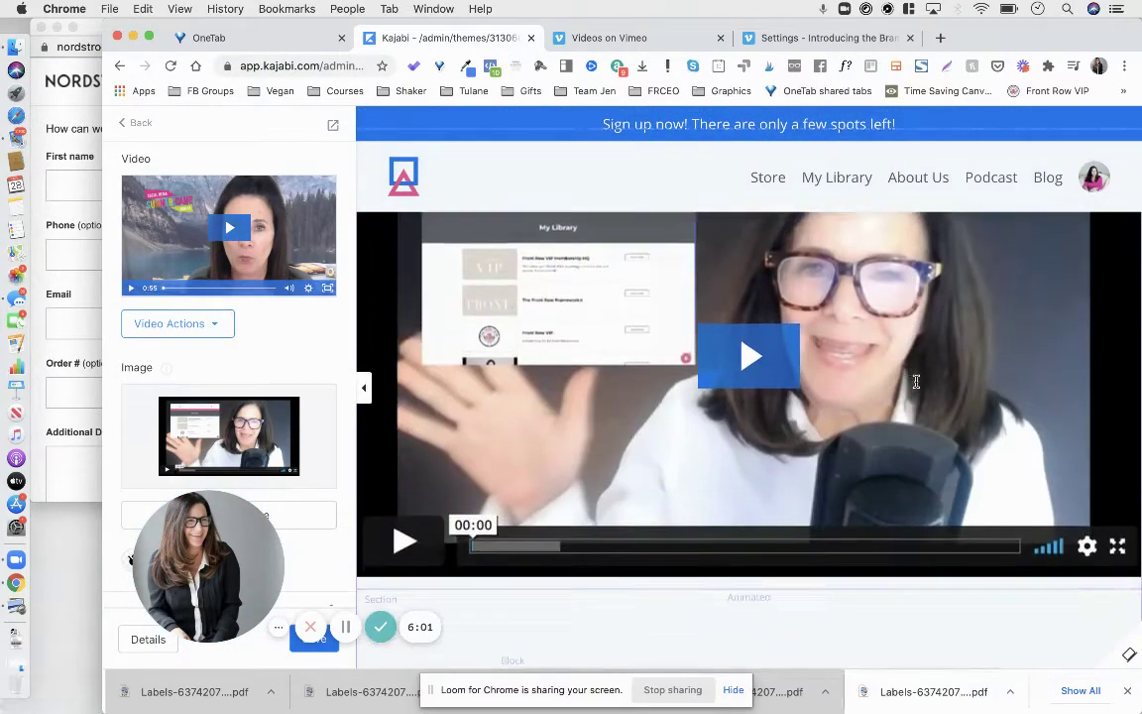
{"action": "scroll", "coordinate": [916, 382], "scroll_direction": "down", "scroll_amount": 5}
{"action": "scroll", "coordinate": [916, 381], "scroll_direction": "down", "scroll_amount": 3}
{"action": "scroll", "coordinate": [916, 382], "scroll_direction": "up", "scroll_amount": 2}
{"action": "scroll", "coordinate": [916, 382], "scroll_direction": "up", "scroll_amount": 5}
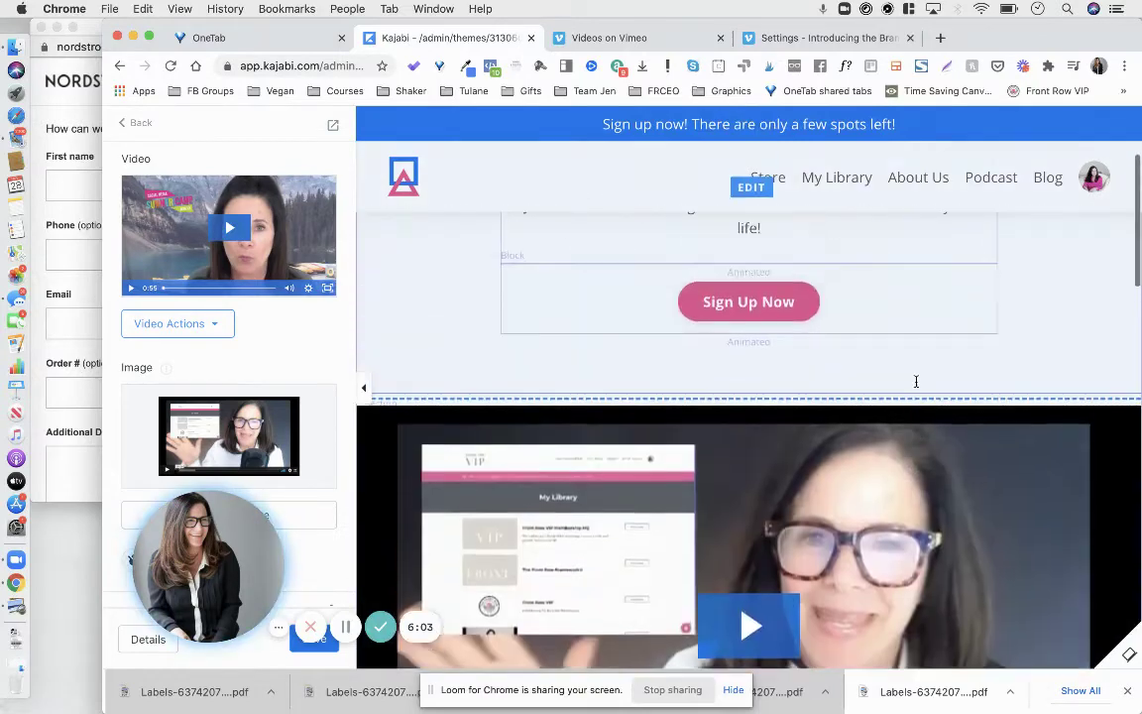
{"action": "scroll", "coordinate": [916, 382], "scroll_direction": "up", "scroll_amount": 2}
{"action": "scroll", "coordinate": [916, 382], "scroll_direction": "down", "scroll_amount": 4}
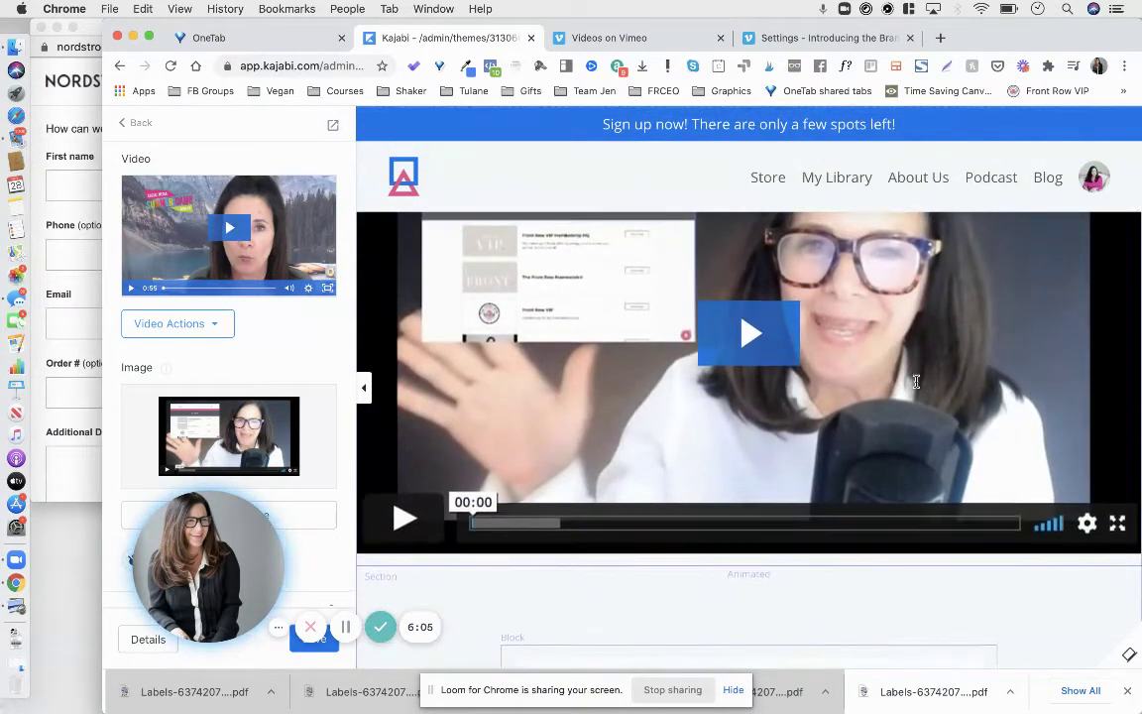
{"action": "scroll", "coordinate": [920, 377], "scroll_direction": "up", "scroll_amount": 2}
{"action": "scroll", "coordinate": [932, 372], "scroll_direction": "down", "scroll_amount": 7}
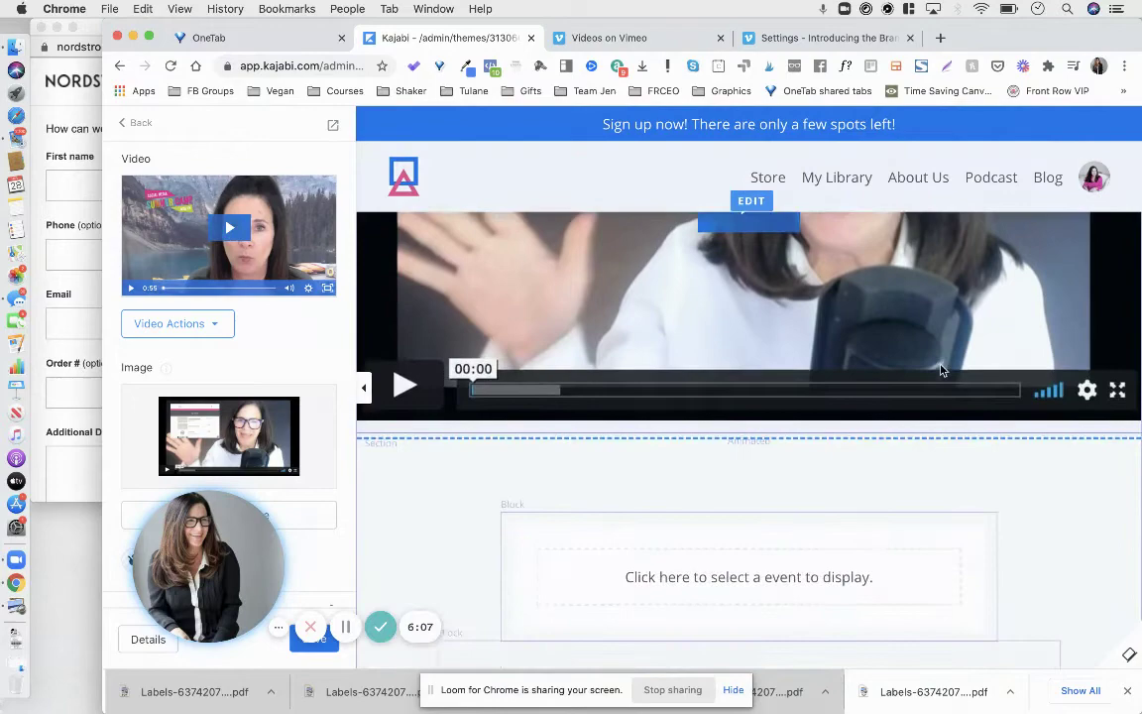
{"action": "scroll", "coordinate": [694, 540], "scroll_direction": "down", "scroll_amount": 2}
{"action": "scroll", "coordinate": [684, 466], "scroll_direction": "down", "scroll_amount": 3}
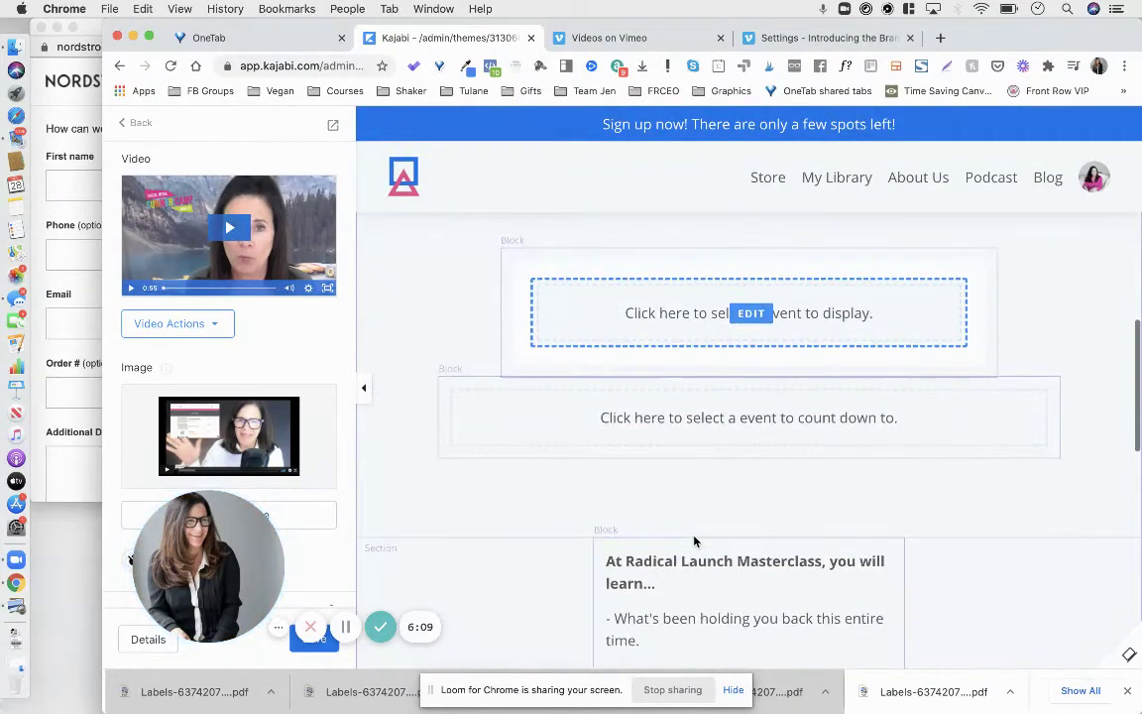
{"action": "scroll", "coordinate": [675, 400], "scroll_direction": "up", "scroll_amount": 3}
{"action": "scroll", "coordinate": [675, 400], "scroll_direction": "up", "scroll_amount": 8}
{"action": "scroll", "coordinate": [675, 399], "scroll_direction": "up", "scroll_amount": 2}
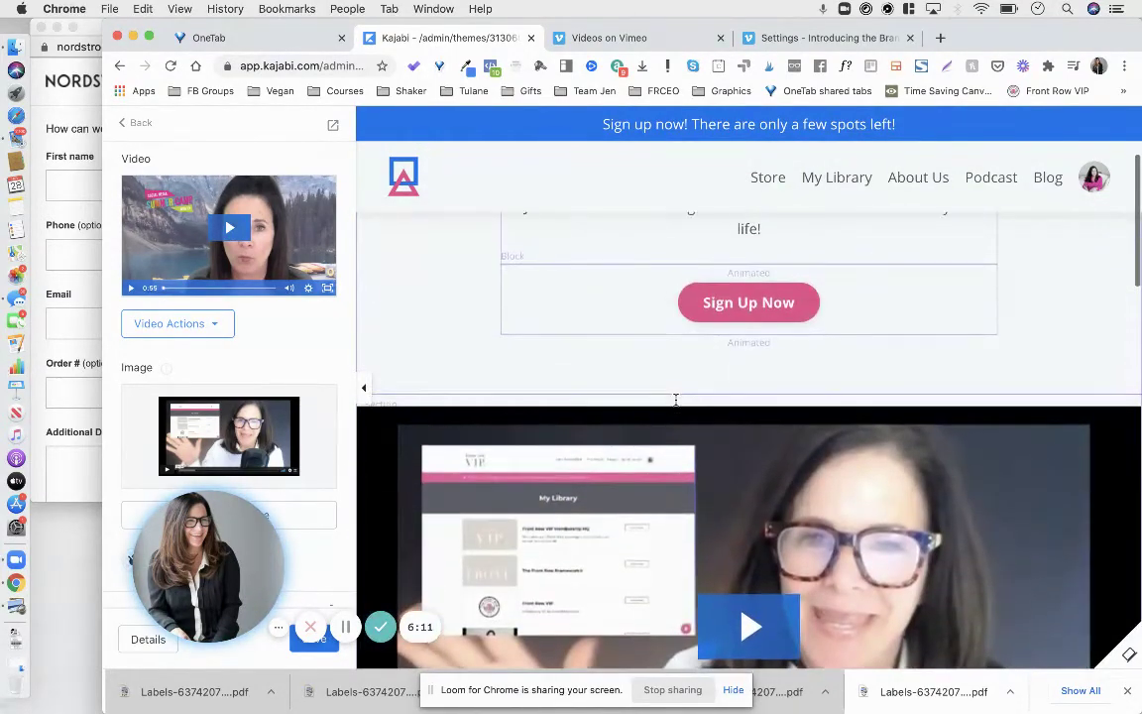
{"action": "scroll", "coordinate": [675, 400], "scroll_direction": "up", "scroll_amount": 3}
{"action": "scroll", "coordinate": [675, 400], "scroll_direction": "up", "scroll_amount": 2}
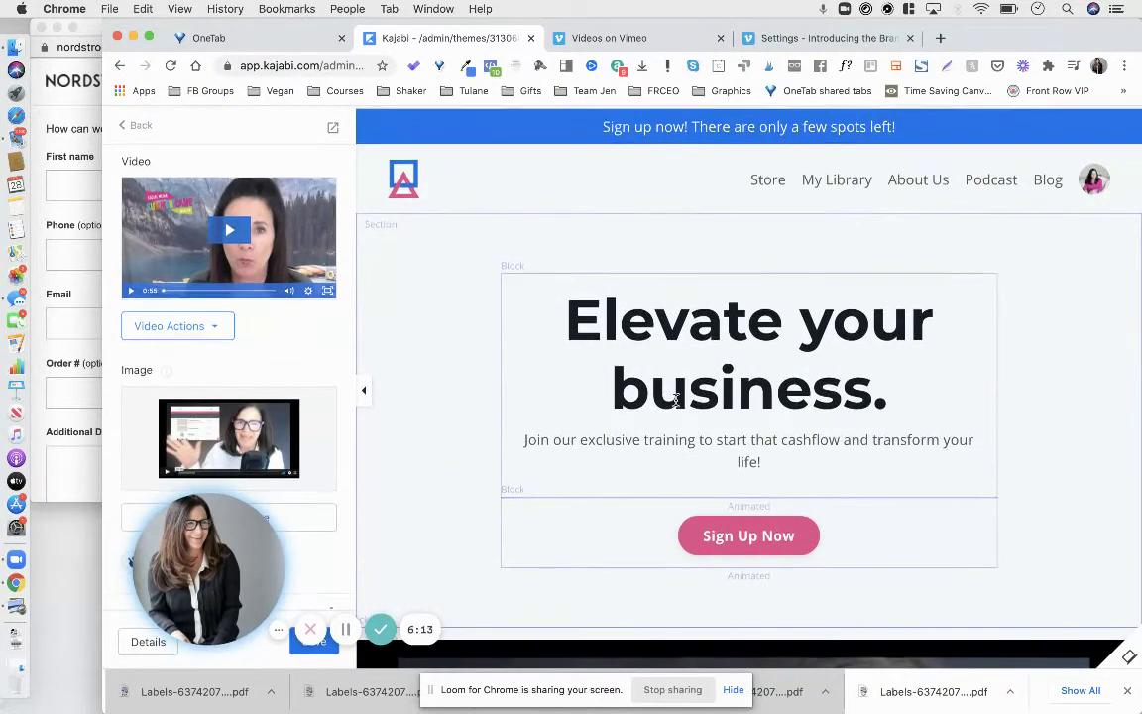
Step: Go back twice to the 'test delete' page's Sections list
{"action": "left_click", "coordinate": [144, 124]}
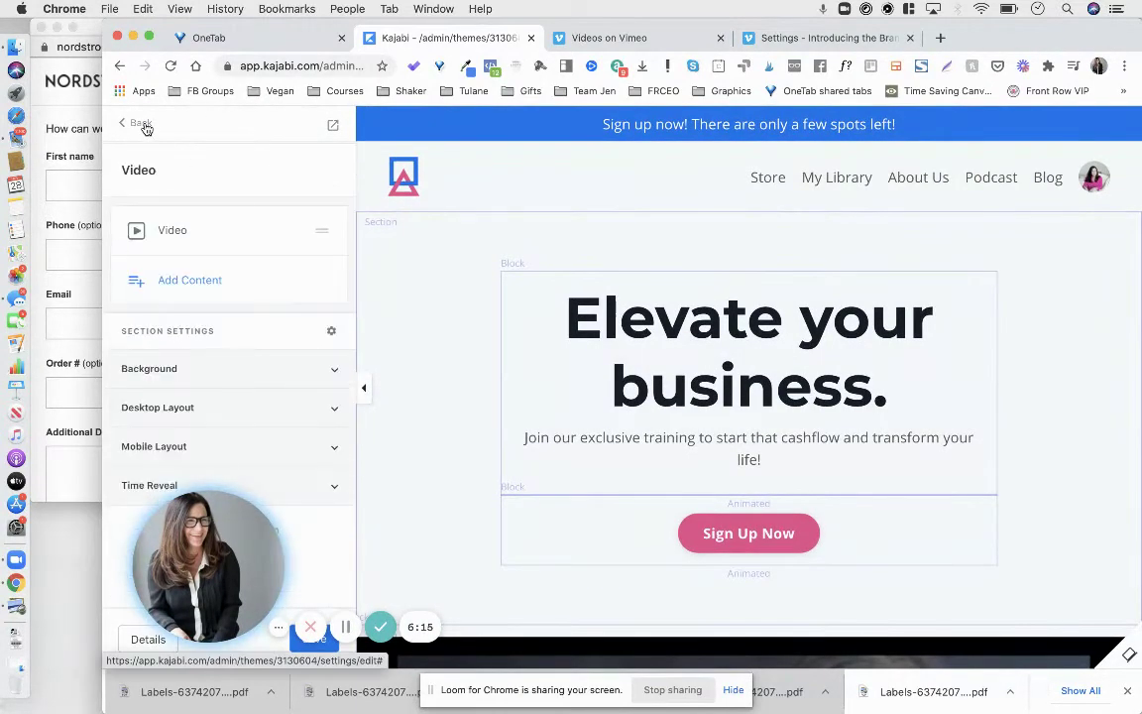
{"action": "left_click", "coordinate": [145, 124]}
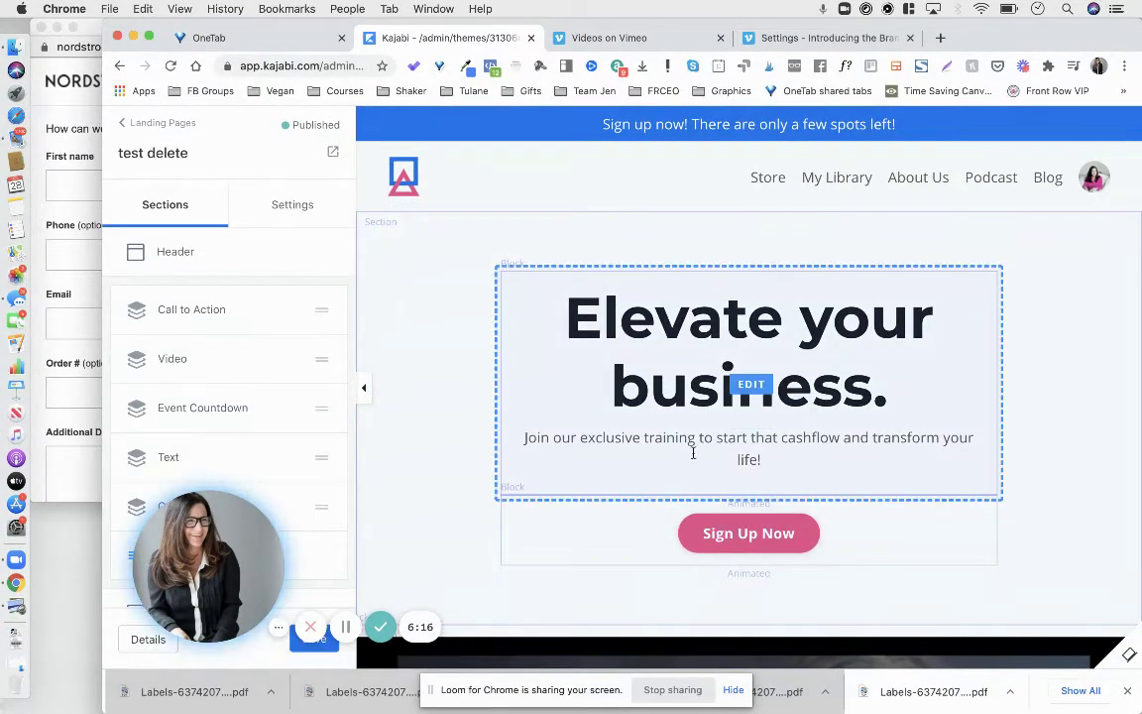
{"action": "scroll", "coordinate": [693, 458], "scroll_direction": "down", "scroll_amount": 2}
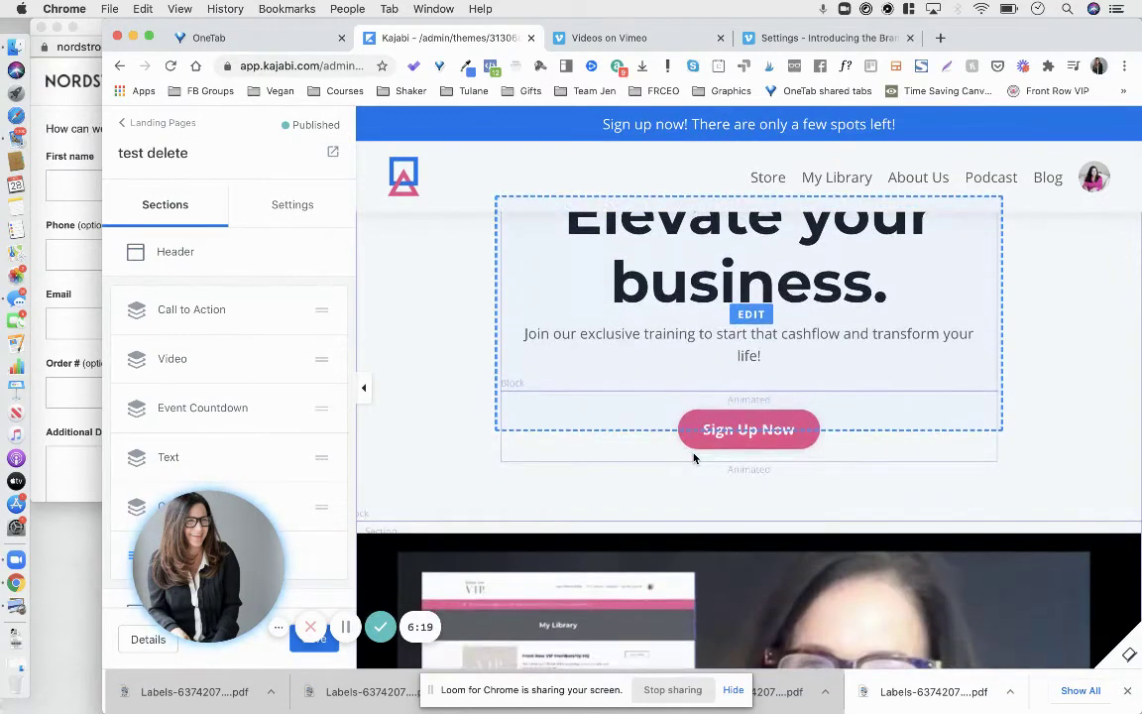
{"action": "scroll", "coordinate": [694, 458], "scroll_direction": "up", "scroll_amount": 1}
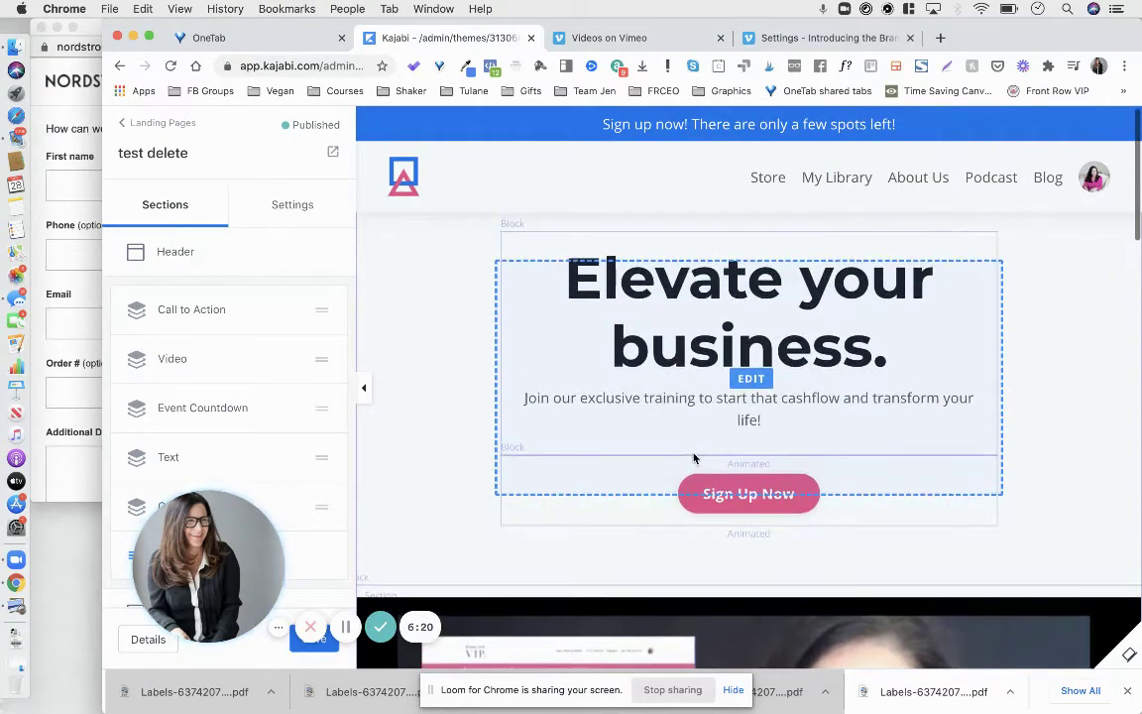
Step: Exit the landing page editor via the Landing Pages link, confirming Leave on the second try
{"action": "left_click", "coordinate": [158, 125]}
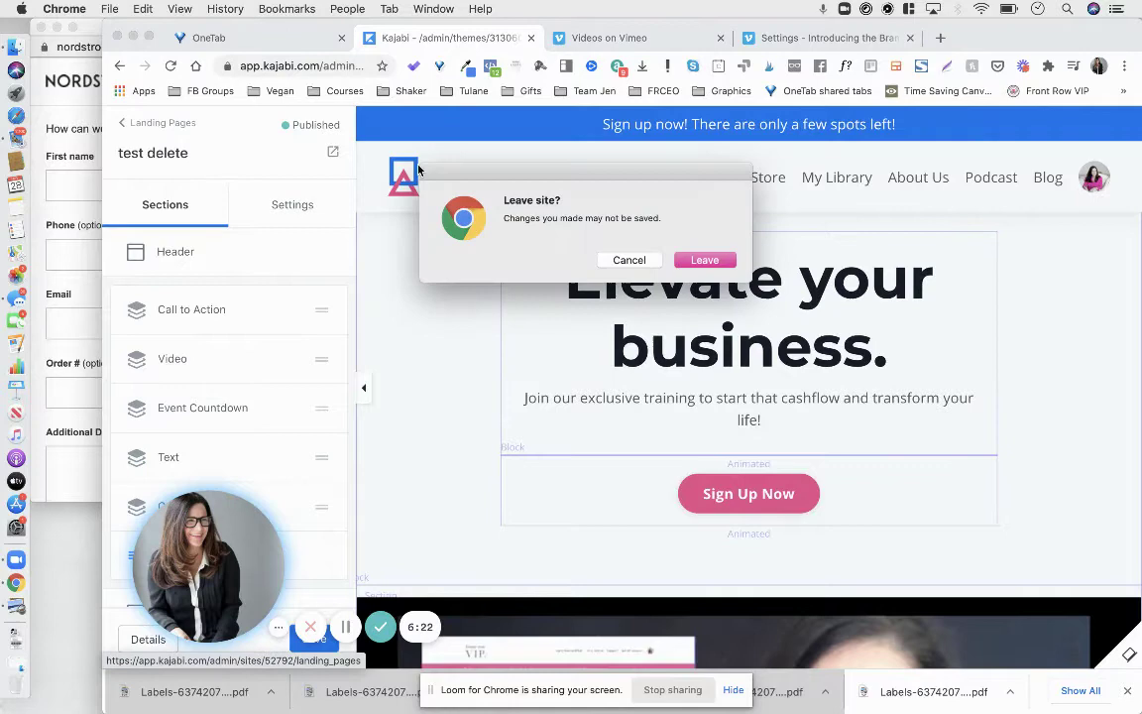
{"action": "left_click", "coordinate": [629, 261]}
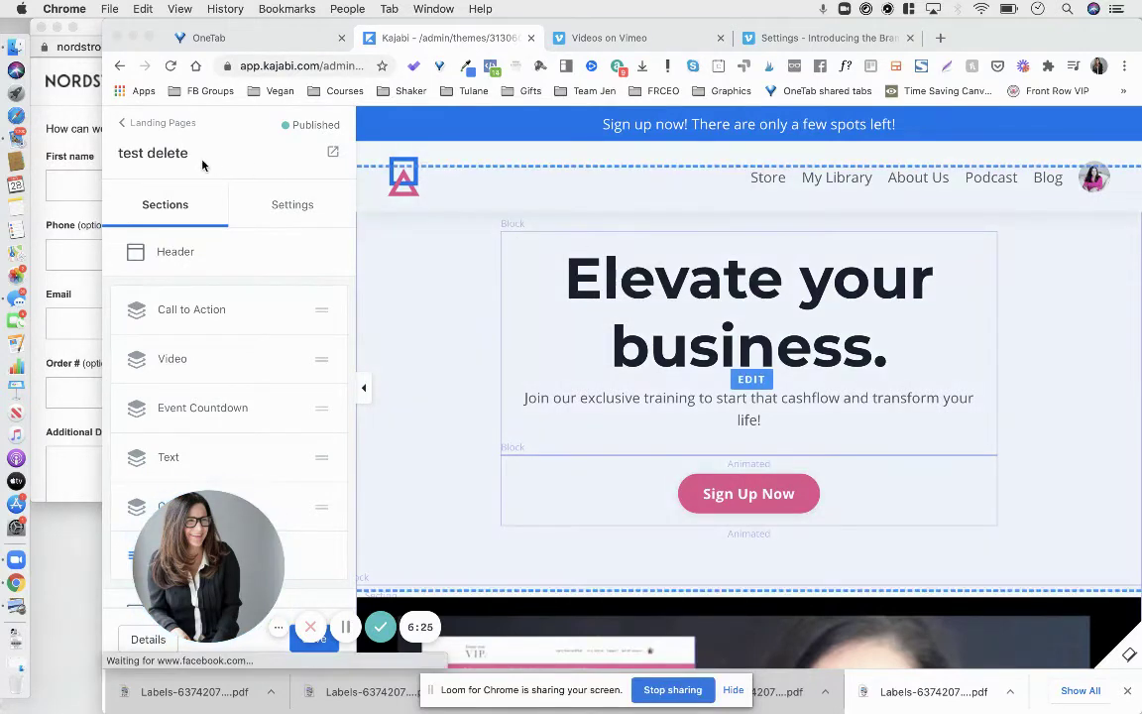
{"action": "left_click", "coordinate": [161, 123]}
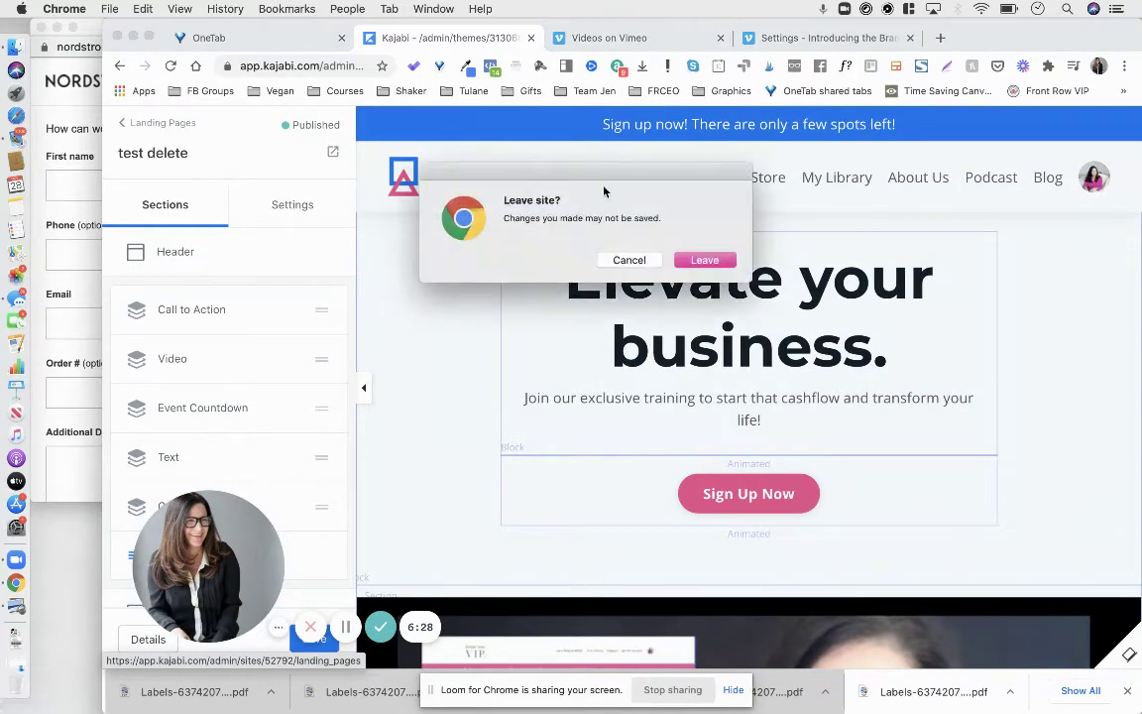
{"action": "left_click", "coordinate": [705, 260]}
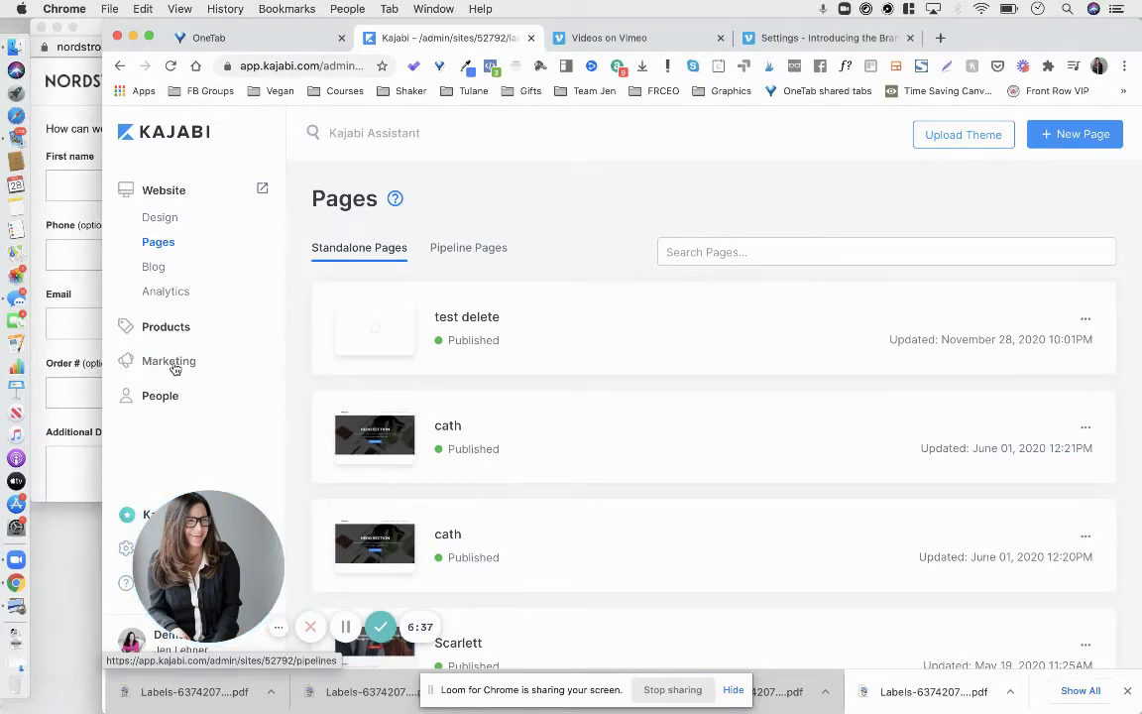
Step: Create a new Email Broadcast campaign from Marketing > Email Campaigns
{"action": "left_click", "coordinate": [180, 379]}
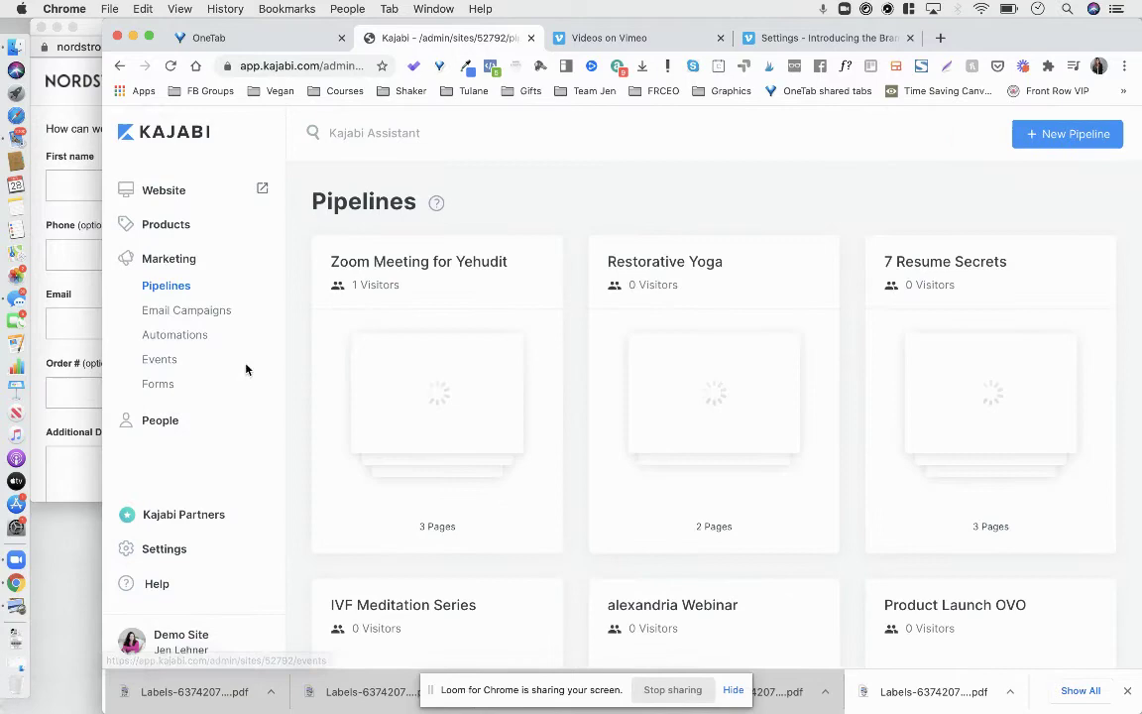
{"action": "left_click", "coordinate": [210, 315]}
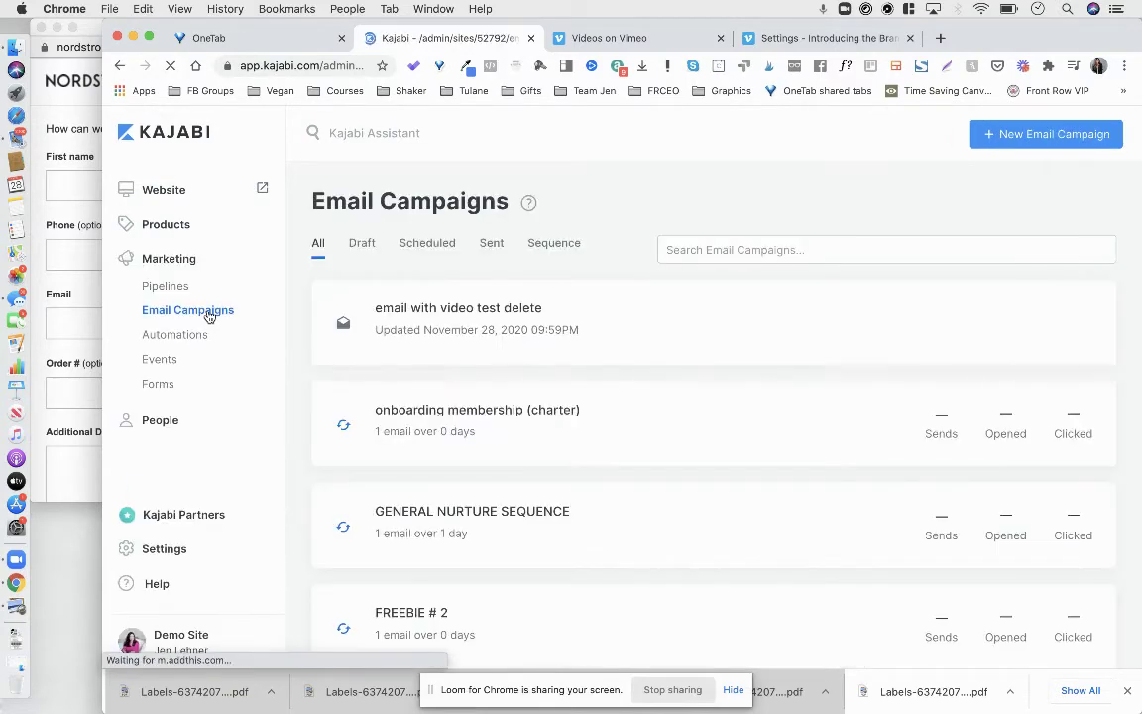
{"action": "left_click", "coordinate": [1032, 135]}
{"action": "left_click", "coordinate": [508, 422]}
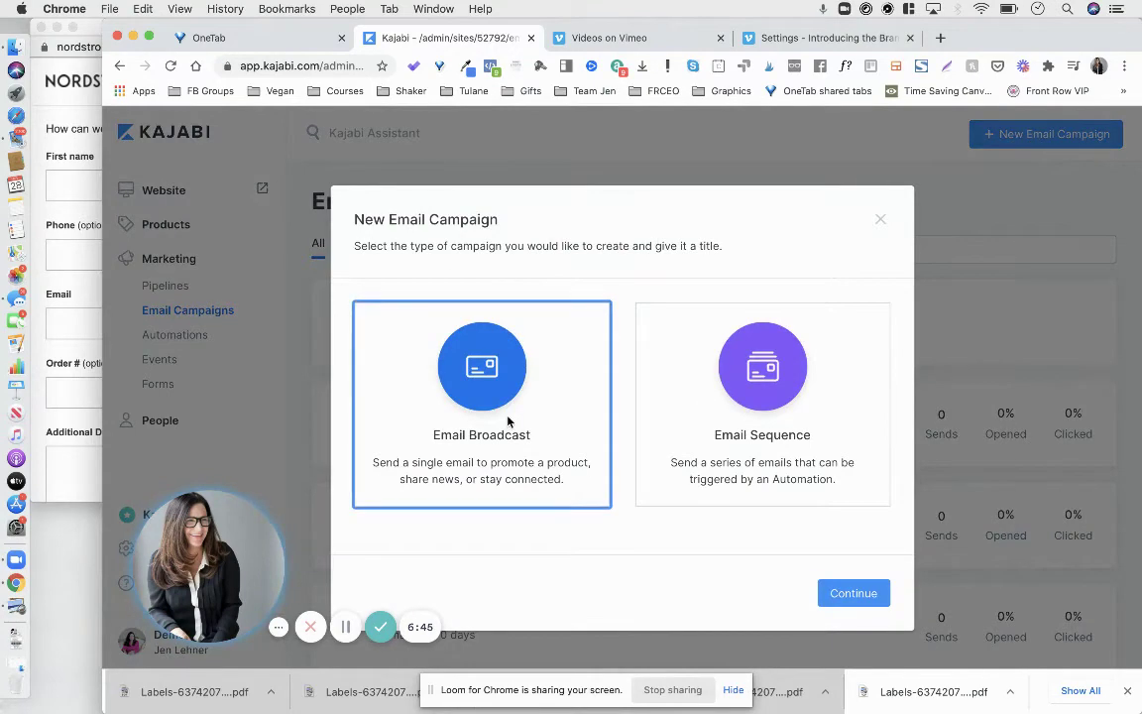
{"action": "left_click", "coordinate": [852, 596]}
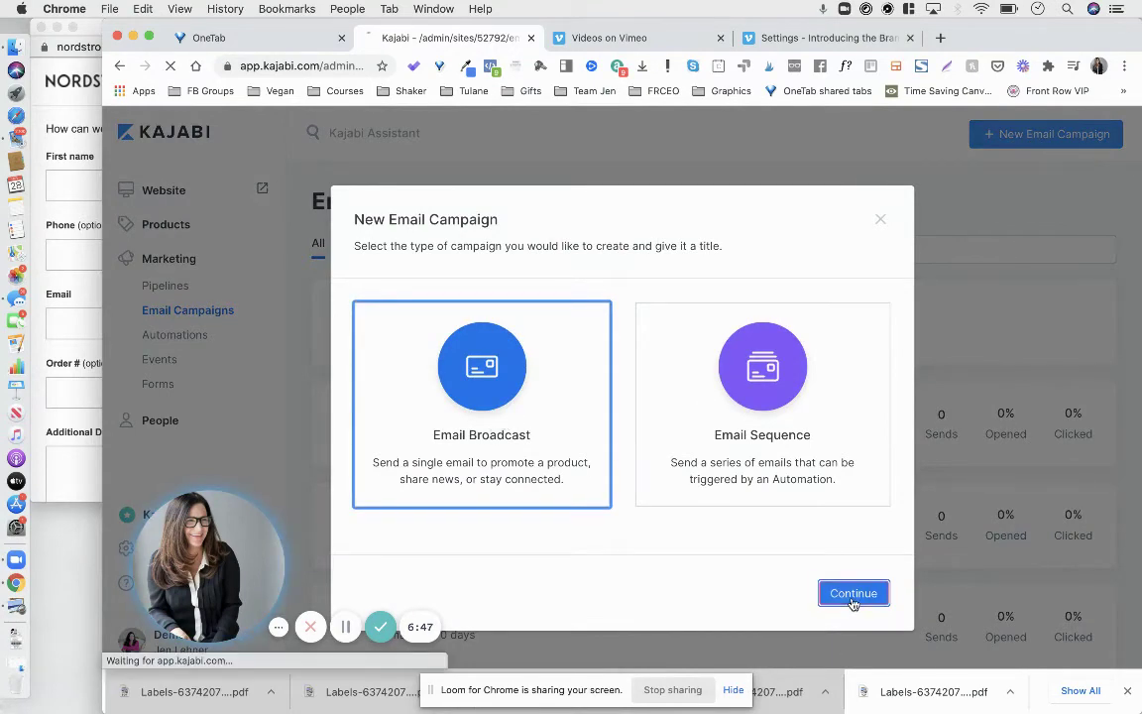
Step: Create a Classic Editor broadcast with the internal title 'test delete'
{"action": "scroll", "coordinate": [755, 565], "scroll_direction": "down", "scroll_amount": 1}
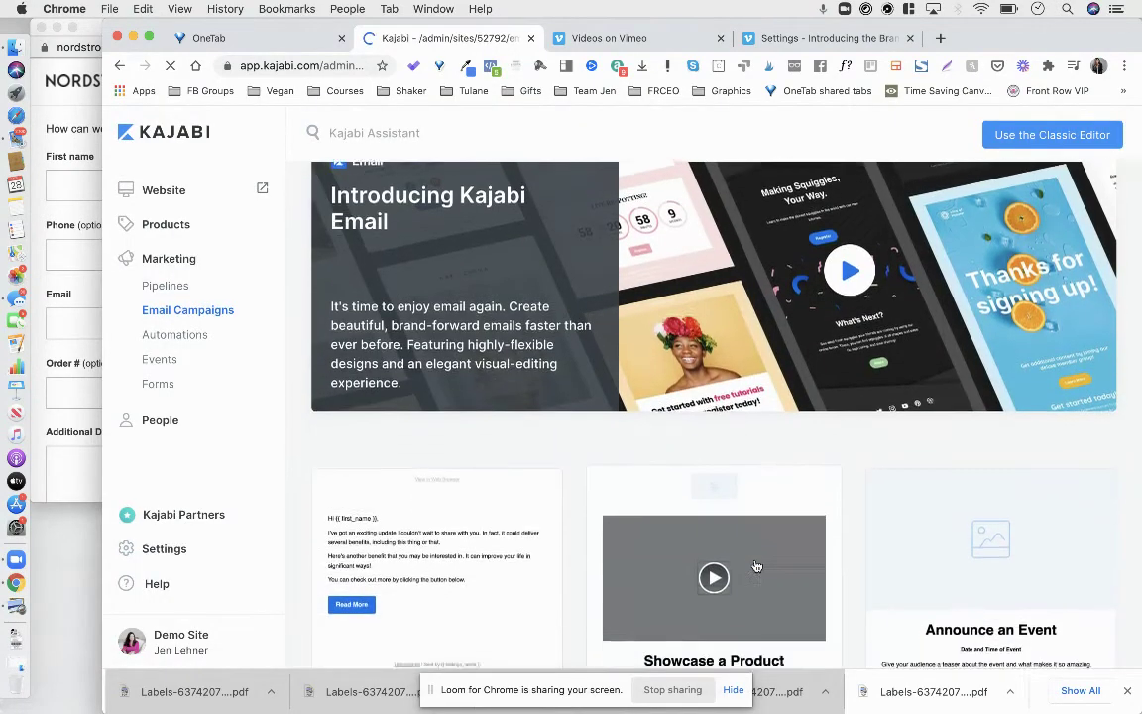
{"action": "scroll", "coordinate": [756, 565], "scroll_direction": "down", "scroll_amount": 2}
{"action": "scroll", "coordinate": [755, 565], "scroll_direction": "down", "scroll_amount": 5}
{"action": "scroll", "coordinate": [756, 565], "scroll_direction": "down", "scroll_amount": 1}
{"action": "scroll", "coordinate": [756, 565], "scroll_direction": "down", "scroll_amount": 3}
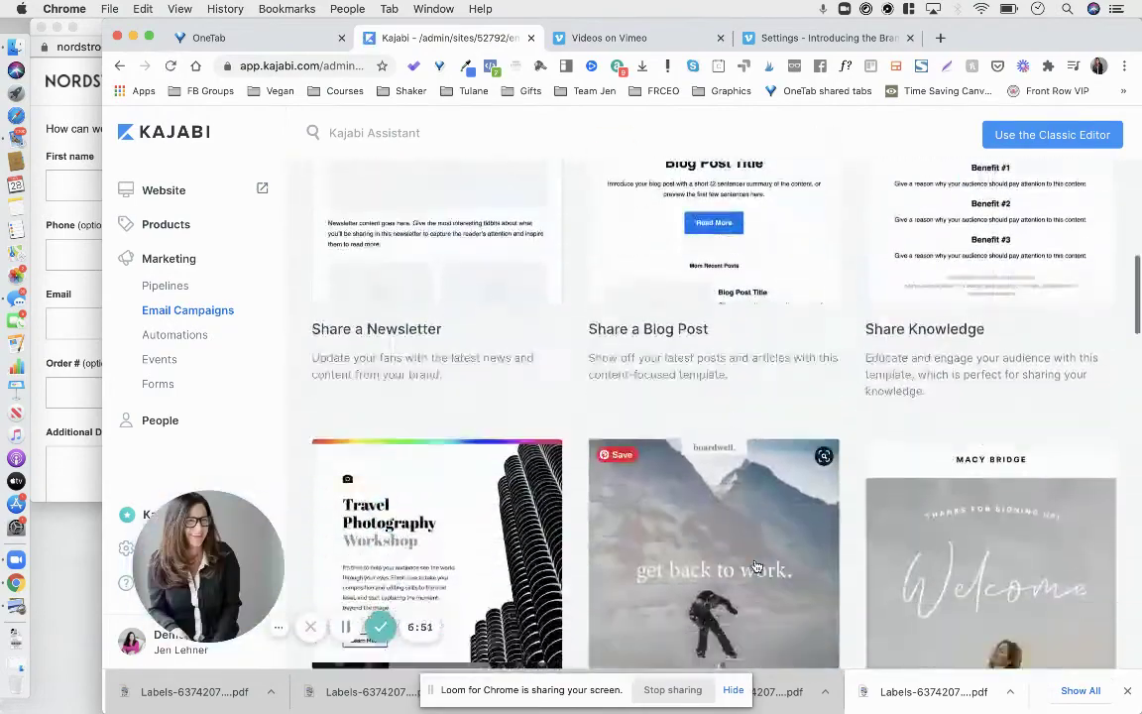
{"action": "scroll", "coordinate": [755, 565], "scroll_direction": "down", "scroll_amount": 5}
{"action": "scroll", "coordinate": [755, 565], "scroll_direction": "down", "scroll_amount": 5}
{"action": "scroll", "coordinate": [756, 566], "scroll_direction": "down", "scroll_amount": 5}
{"action": "scroll", "coordinate": [756, 565], "scroll_direction": "down", "scroll_amount": 1}
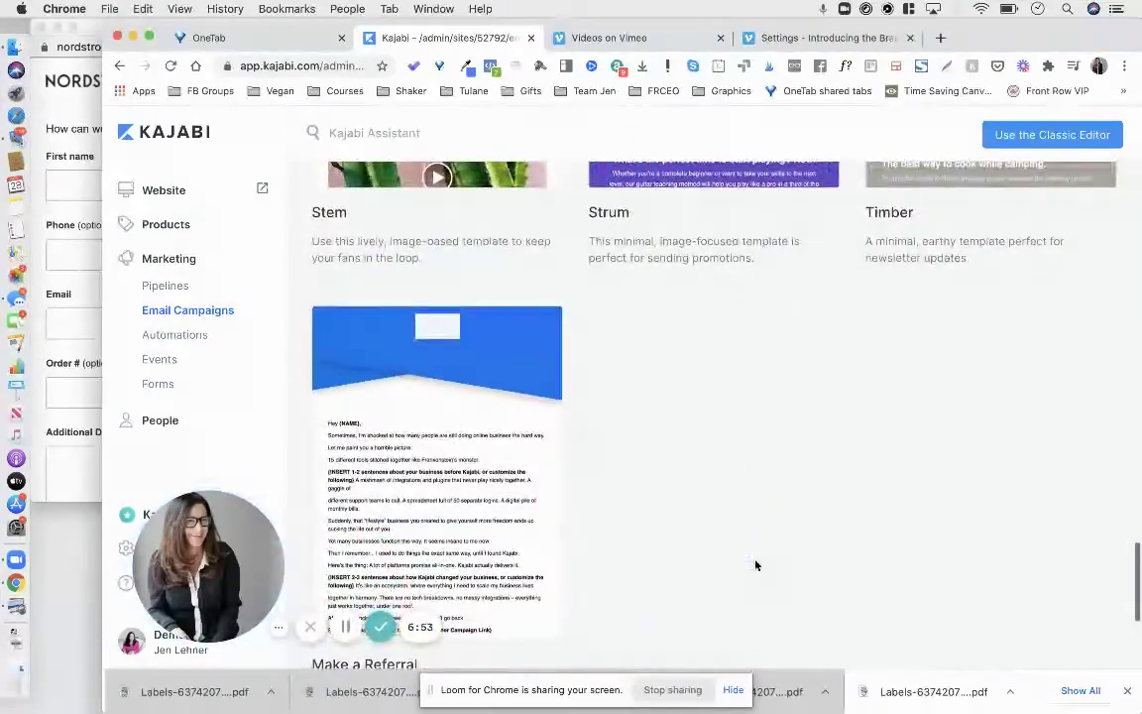
{"action": "scroll", "coordinate": [756, 565], "scroll_direction": "down", "scroll_amount": 3}
{"action": "scroll", "coordinate": [755, 565], "scroll_direction": "down", "scroll_amount": 4}
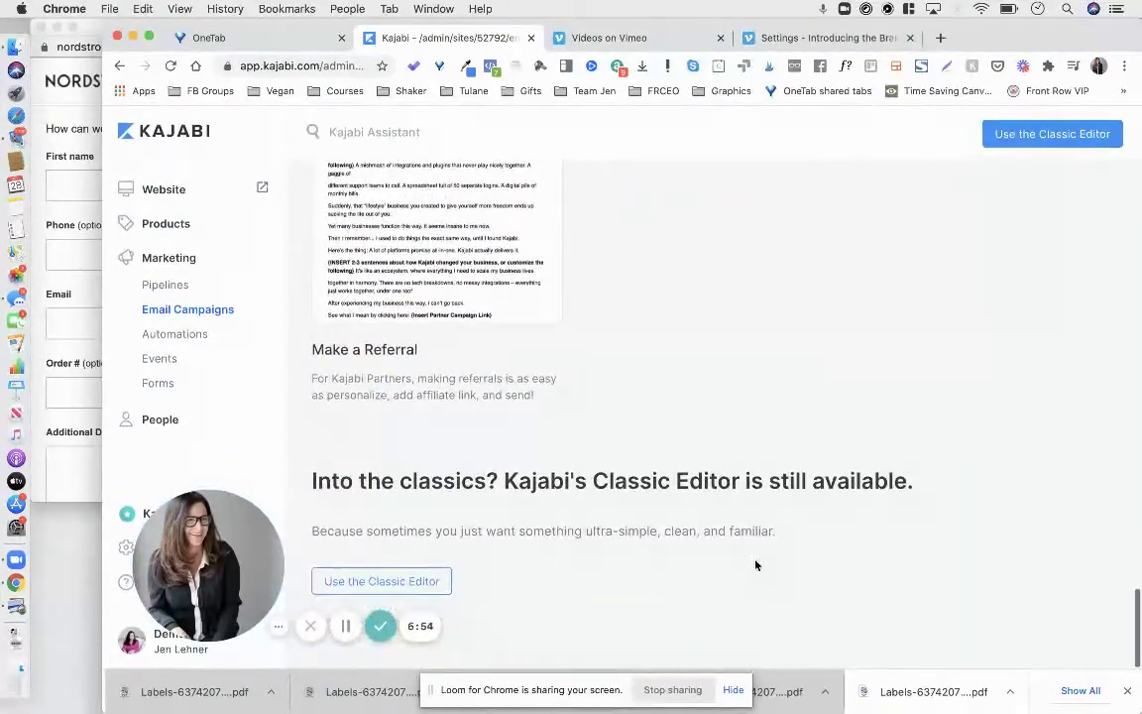
{"action": "left_click", "coordinate": [1006, 139]}
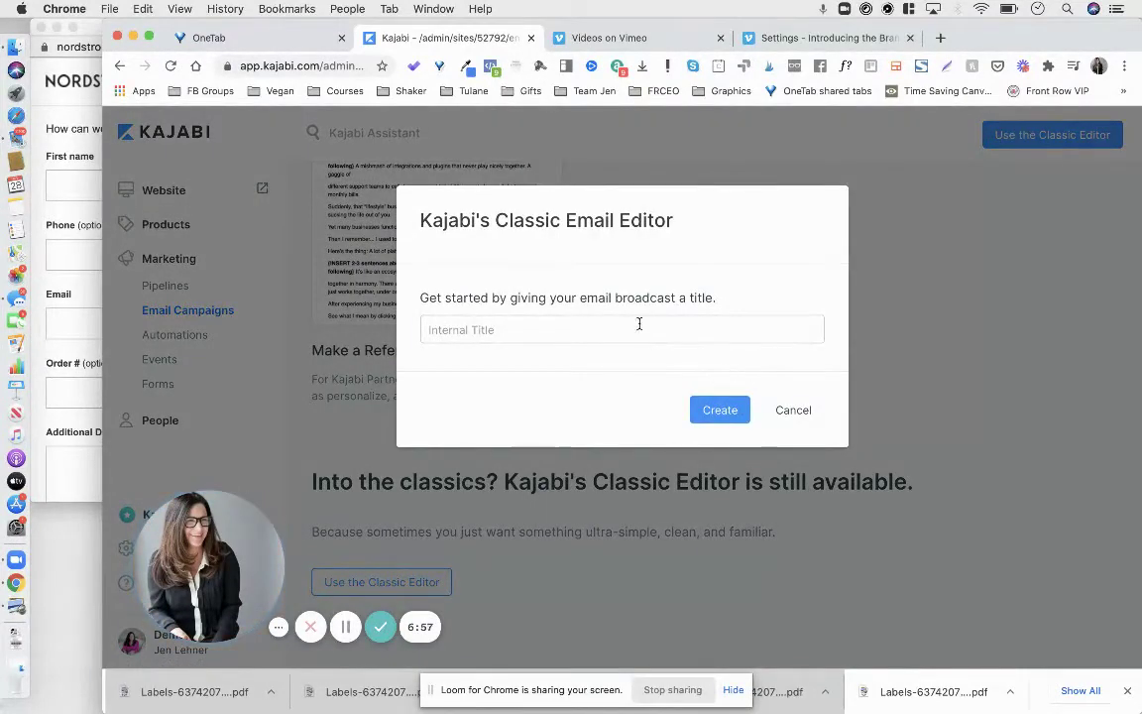
{"action": "left_click", "coordinate": [638, 328]}
{"action": "type", "text": "test delete"}
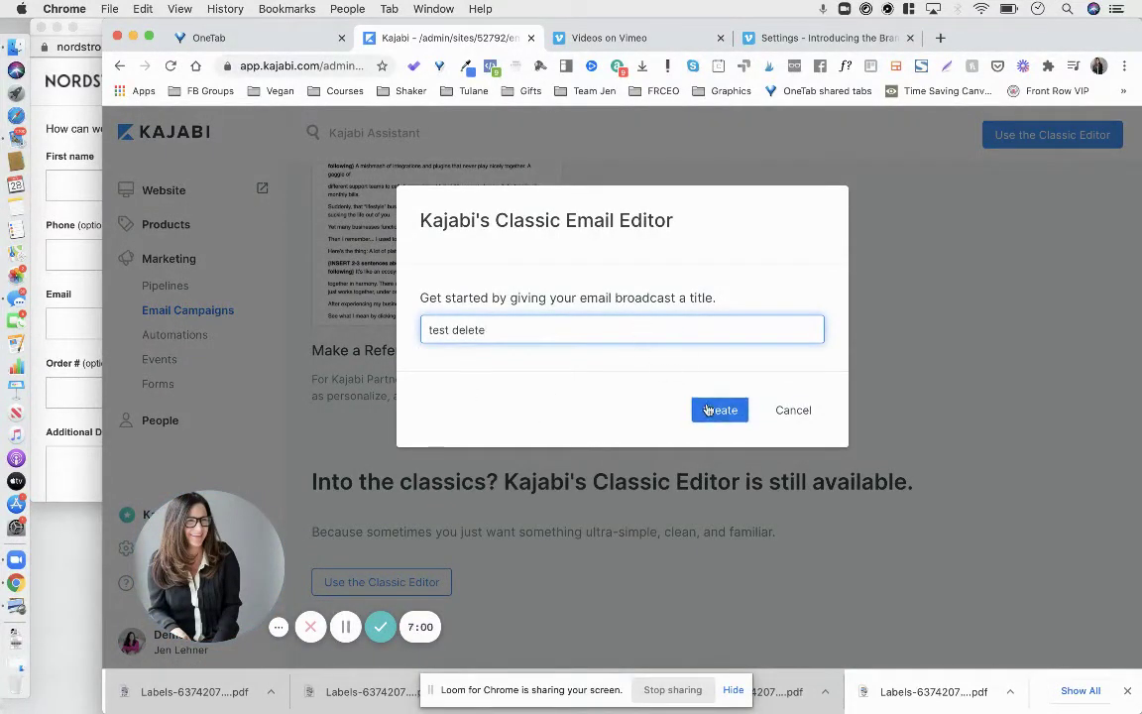
{"action": "left_click", "coordinate": [708, 410]}
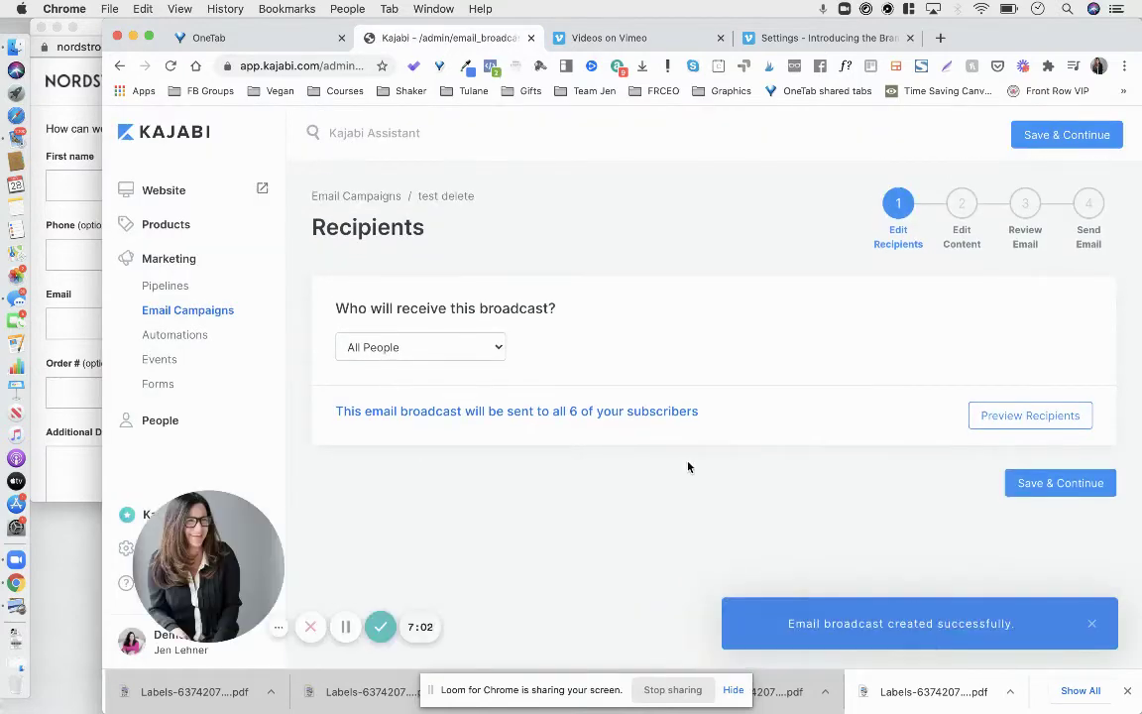
Step: Save recipients as All People and scroll down to the empty Body editor
{"action": "left_click", "coordinate": [1041, 485]}
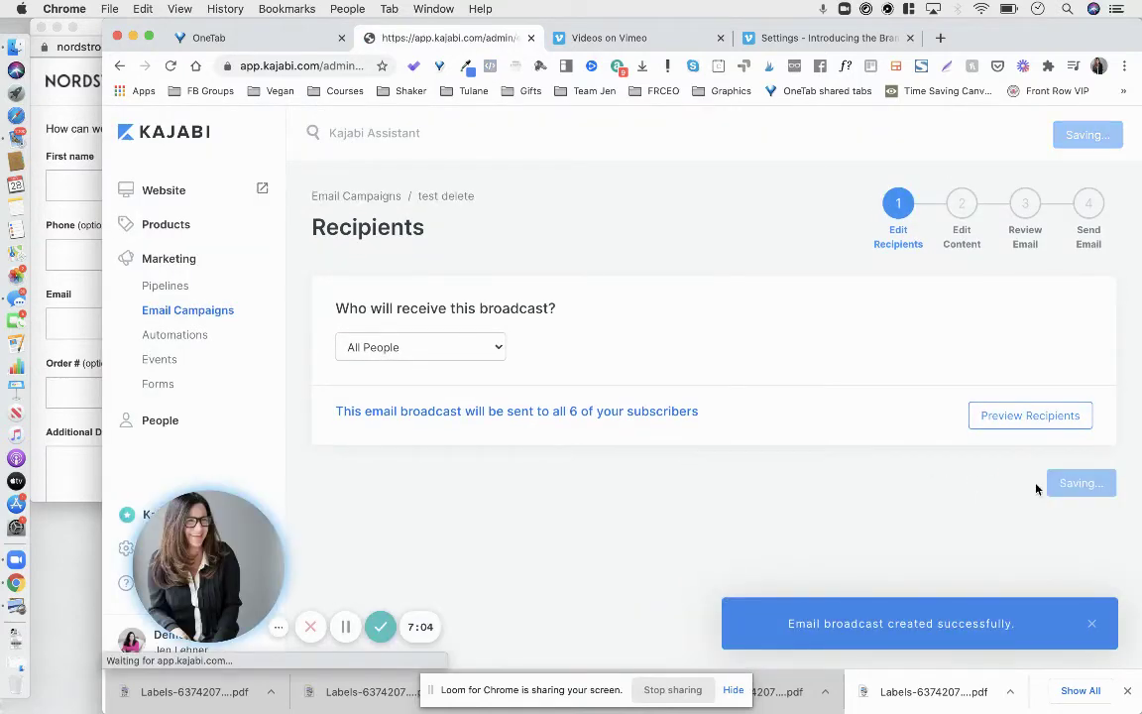
{"action": "scroll", "coordinate": [819, 448], "scroll_direction": "down", "scroll_amount": 3}
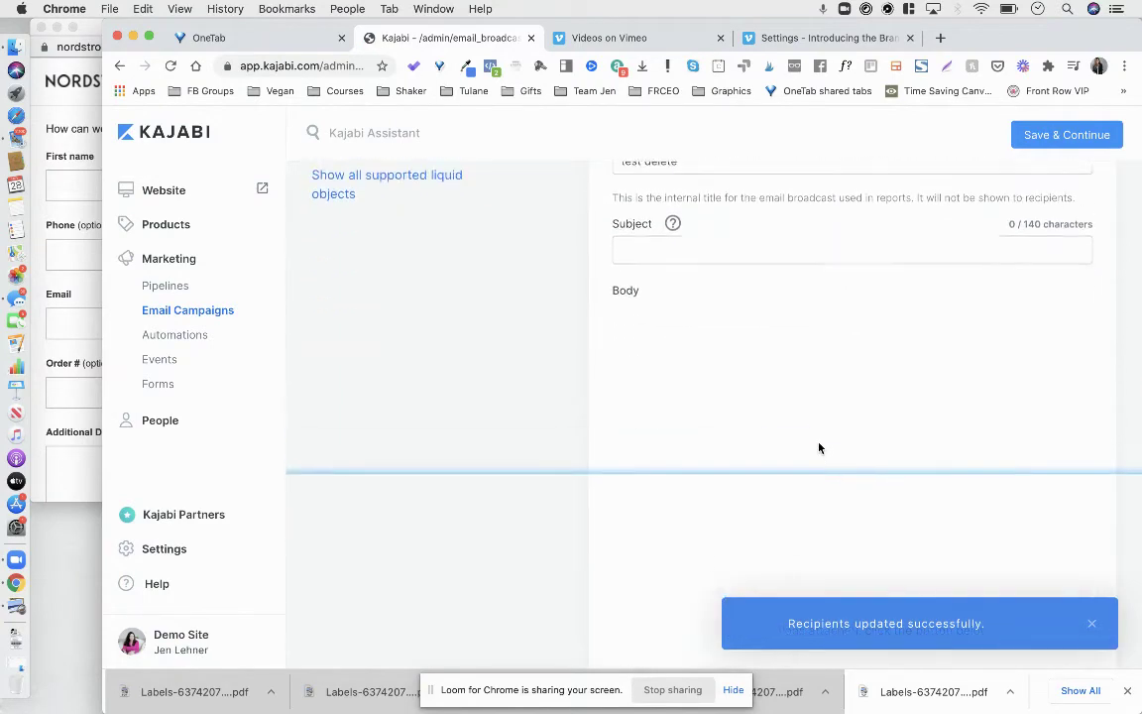
{"action": "scroll", "coordinate": [819, 448], "scroll_direction": "down", "scroll_amount": 2}
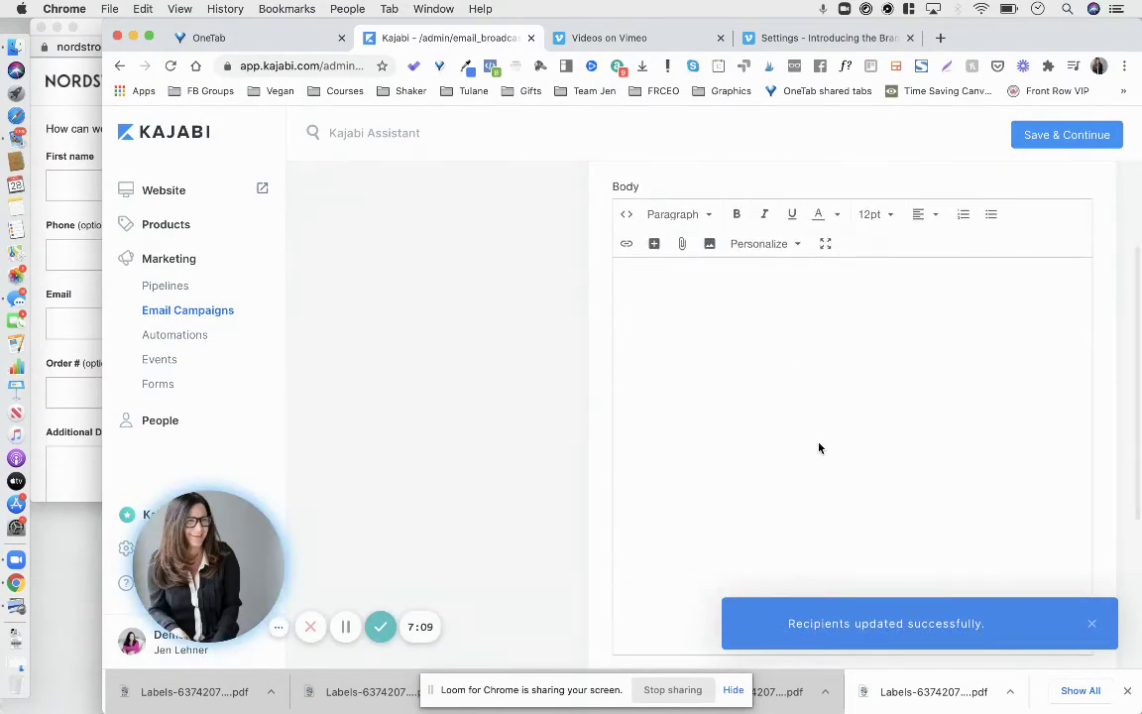
Step: Open the body's image upload window and browse the computer for a file
{"action": "left_click", "coordinate": [710, 248]}
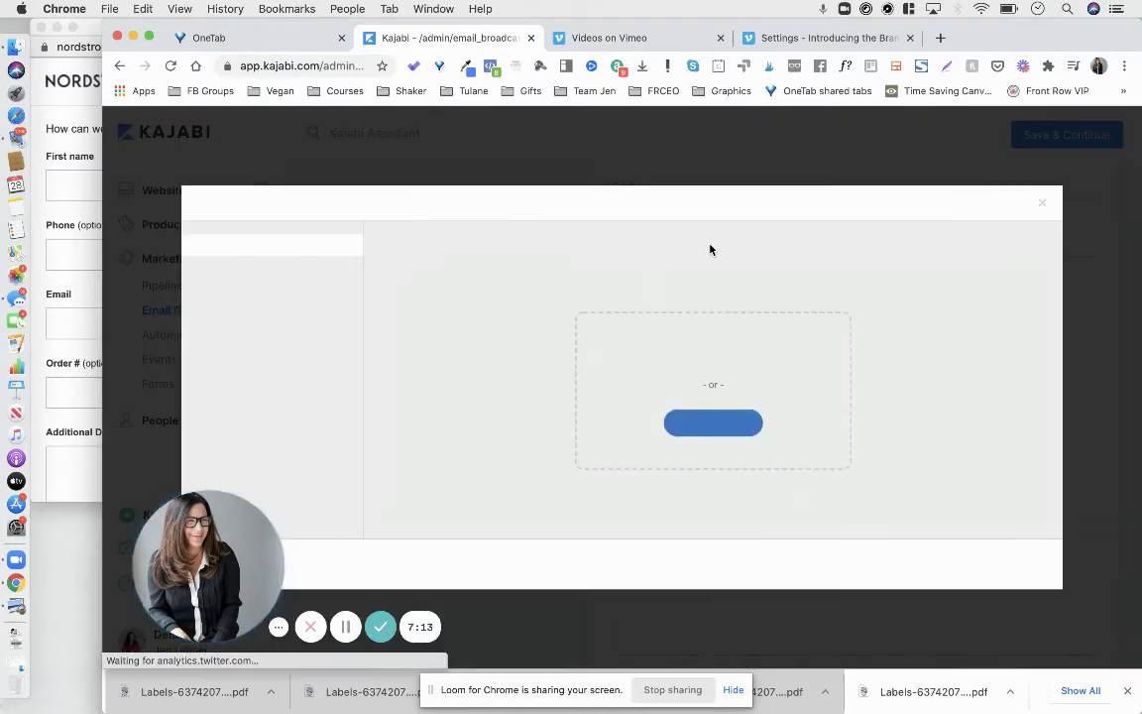
{"action": "left_click", "coordinate": [699, 424]}
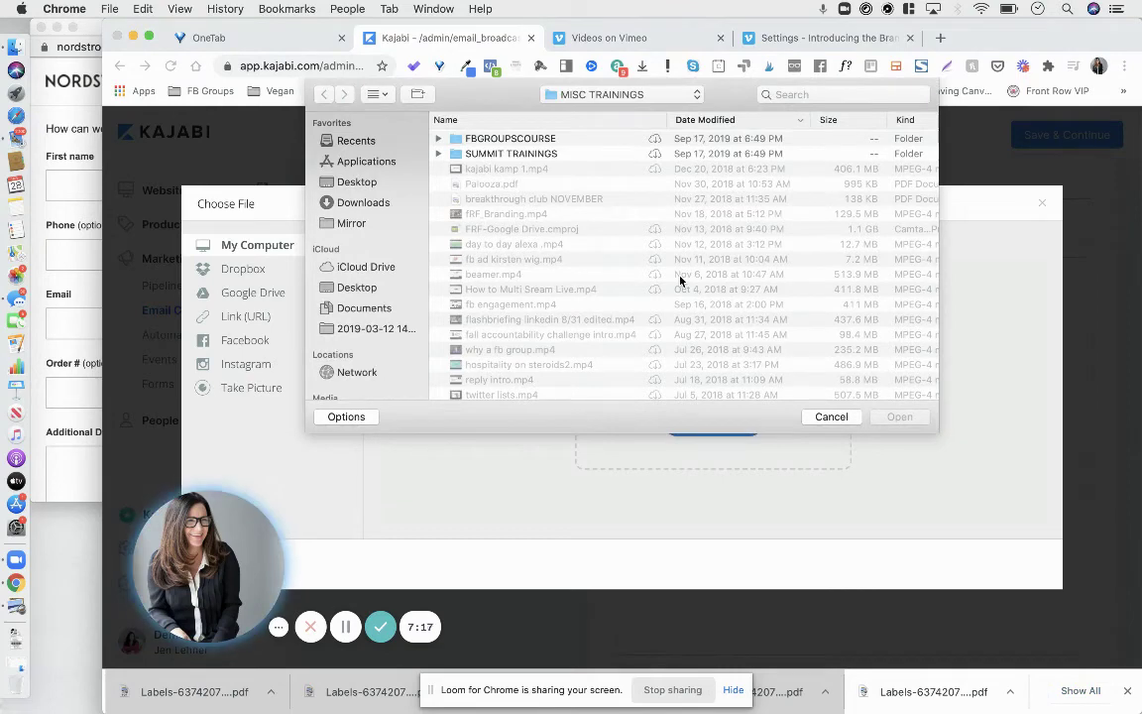
{"action": "scroll", "coordinate": [680, 282], "scroll_direction": "down", "scroll_amount": 5}
{"action": "scroll", "coordinate": [680, 283], "scroll_direction": "down", "scroll_amount": 5}
{"action": "scroll", "coordinate": [680, 283], "scroll_direction": "down", "scroll_amount": 5}
{"action": "scroll", "coordinate": [655, 308], "scroll_direction": "down", "scroll_amount": 5}
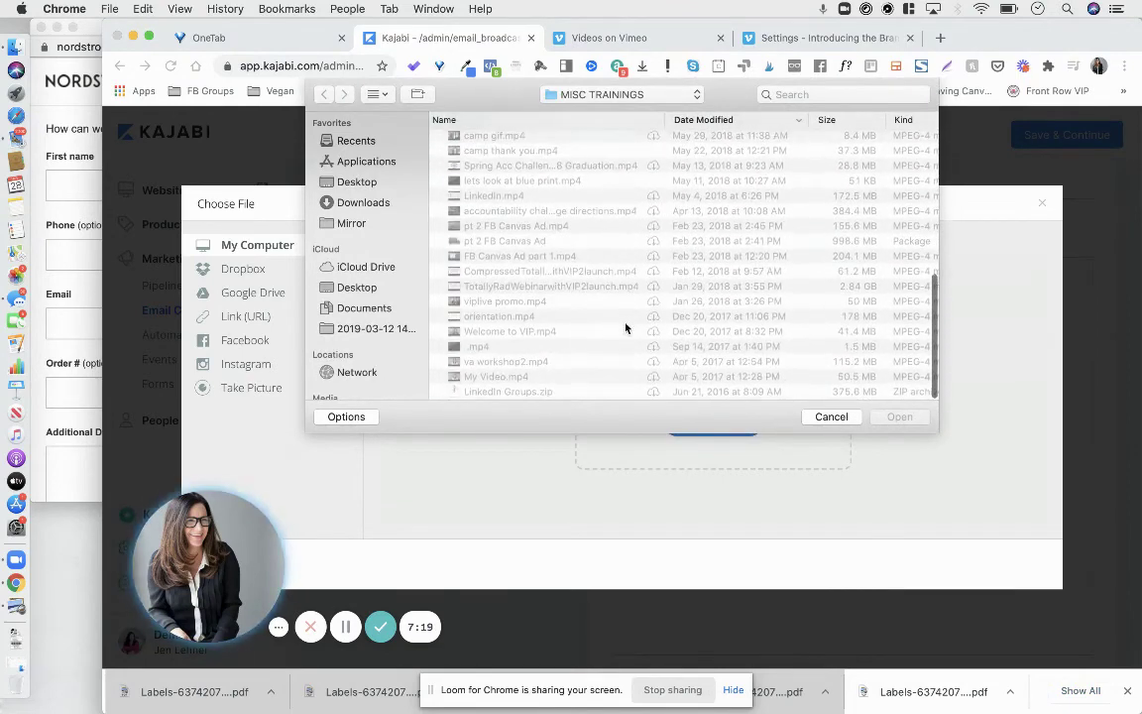
{"action": "scroll", "coordinate": [630, 336], "scroll_direction": "up", "scroll_amount": 15}
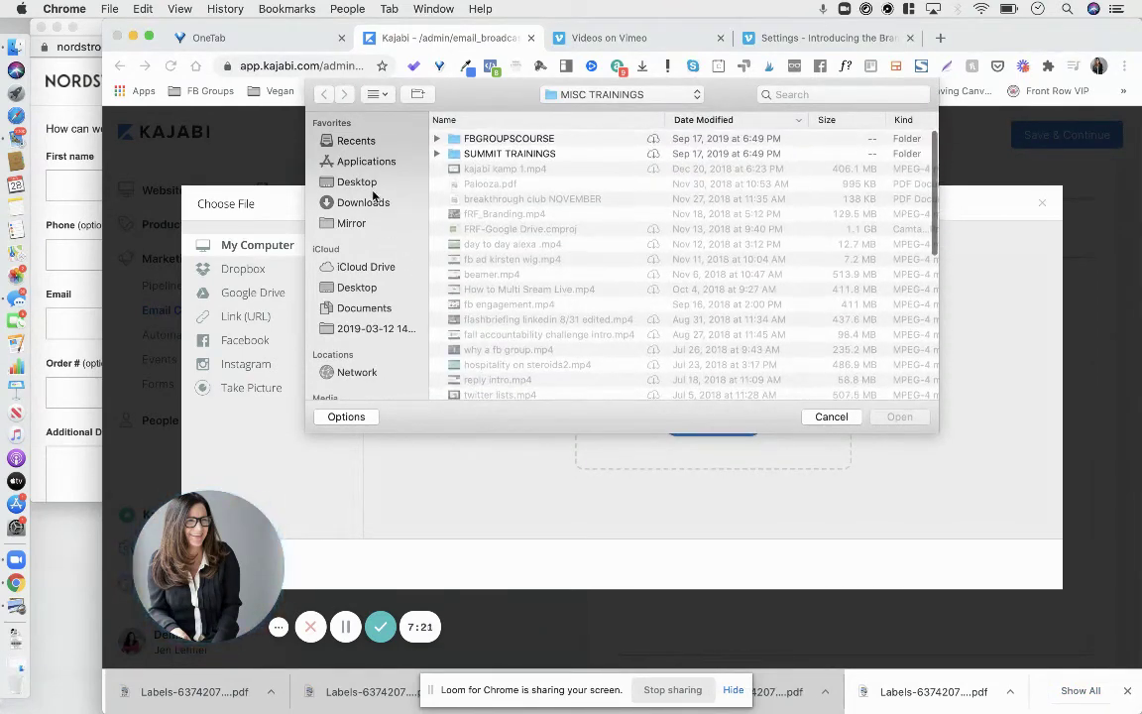
Step: Upload the newest Desktop screenshot into the email body
{"action": "left_click", "coordinate": [366, 182]}
{"action": "scroll", "coordinate": [530, 317], "scroll_direction": "down", "scroll_amount": 10}
{"action": "scroll", "coordinate": [530, 316], "scroll_direction": "down", "scroll_amount": 5}
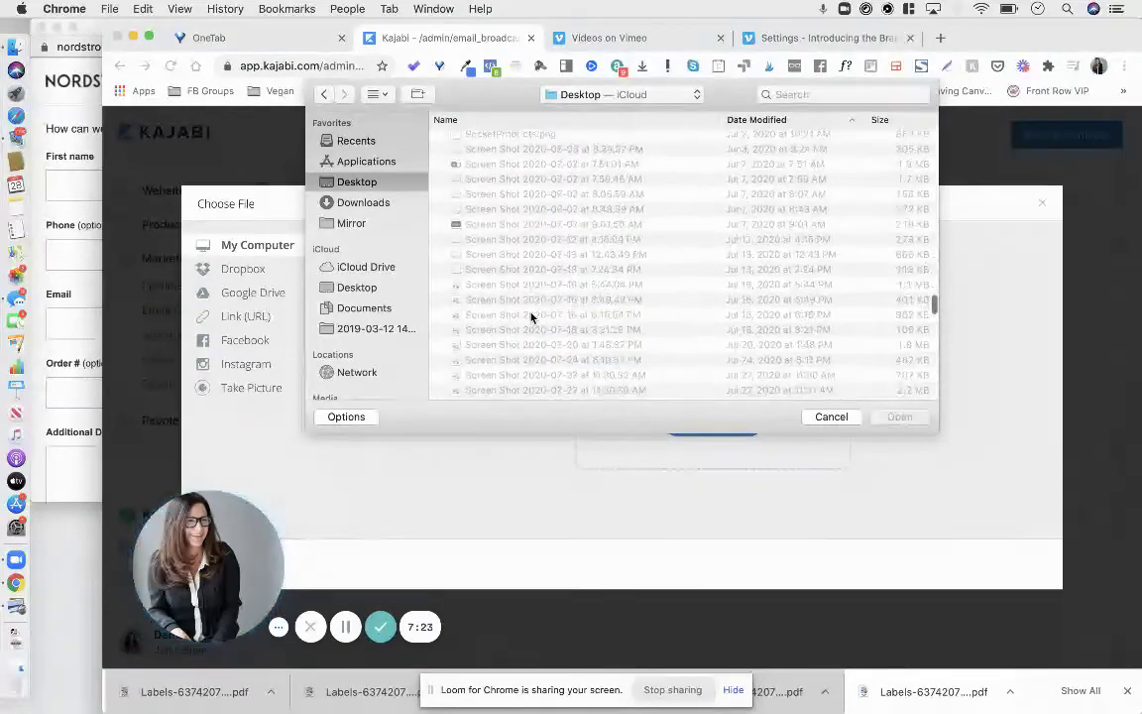
{"action": "scroll", "coordinate": [530, 316], "scroll_direction": "down", "scroll_amount": 10}
{"action": "scroll", "coordinate": [520, 356], "scroll_direction": "down", "scroll_amount": 3}
{"action": "left_click", "coordinate": [512, 392]}
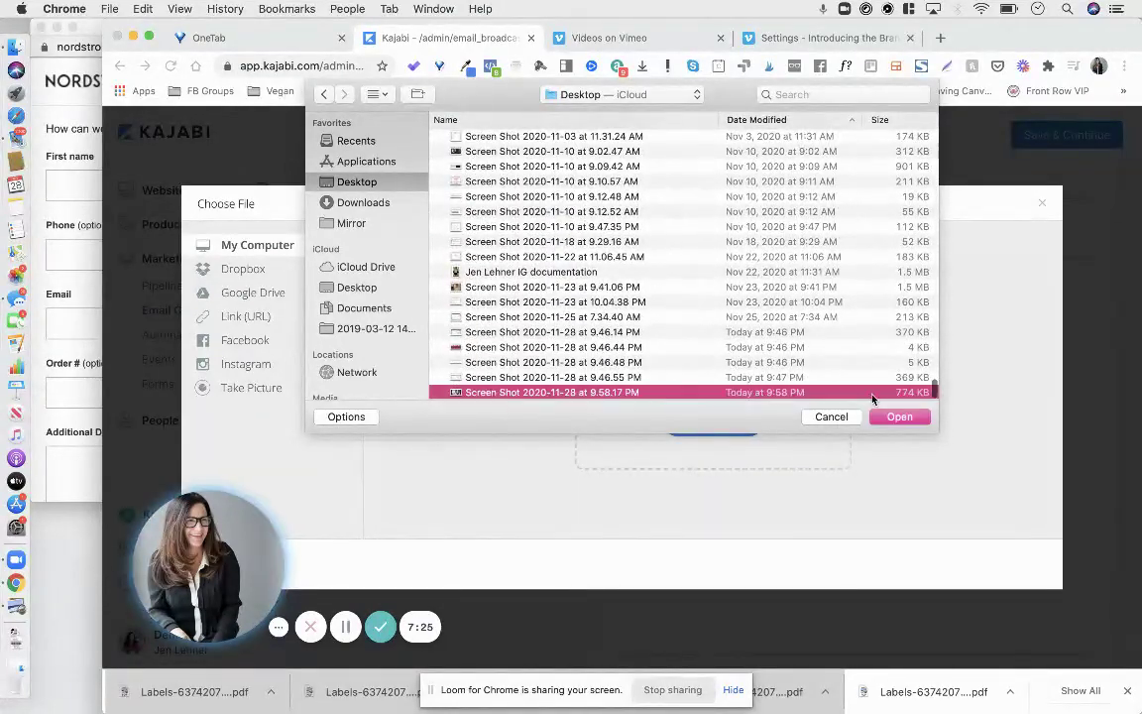
{"action": "left_click", "coordinate": [898, 416]}
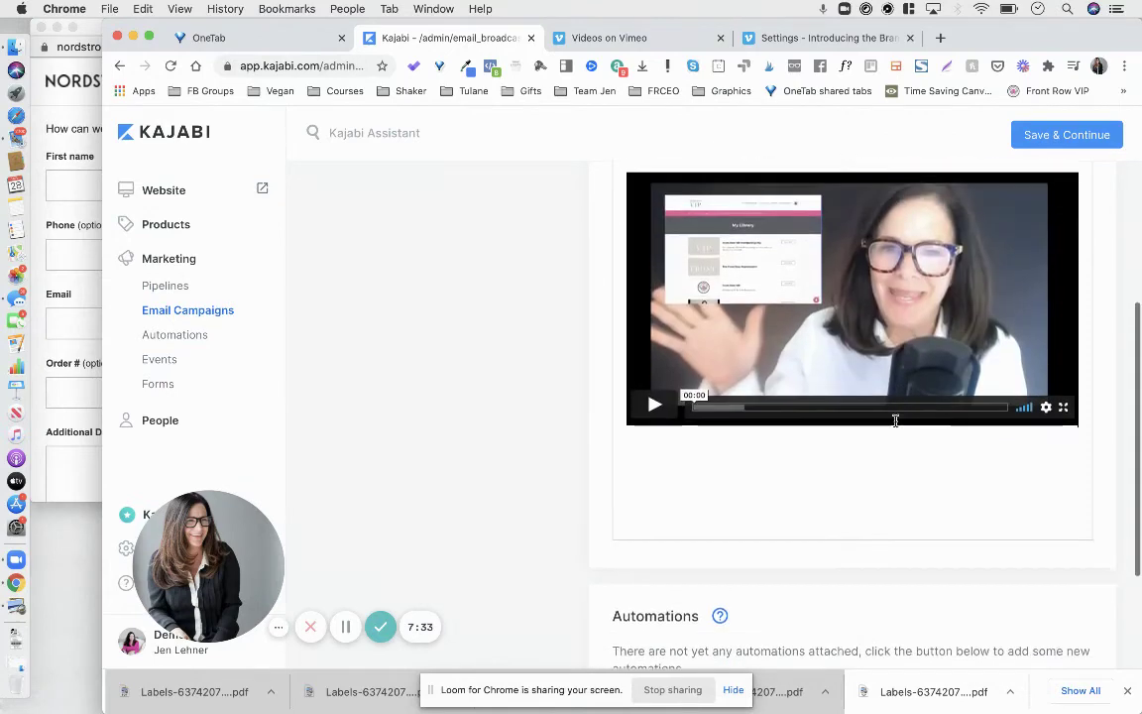
Step: Select the screenshot image in the email body and open the Insert Link dialog for it
{"action": "scroll", "coordinate": [895, 424], "scroll_direction": "up", "scroll_amount": 2}
{"action": "scroll", "coordinate": [895, 422], "scroll_direction": "up", "scroll_amount": 1}
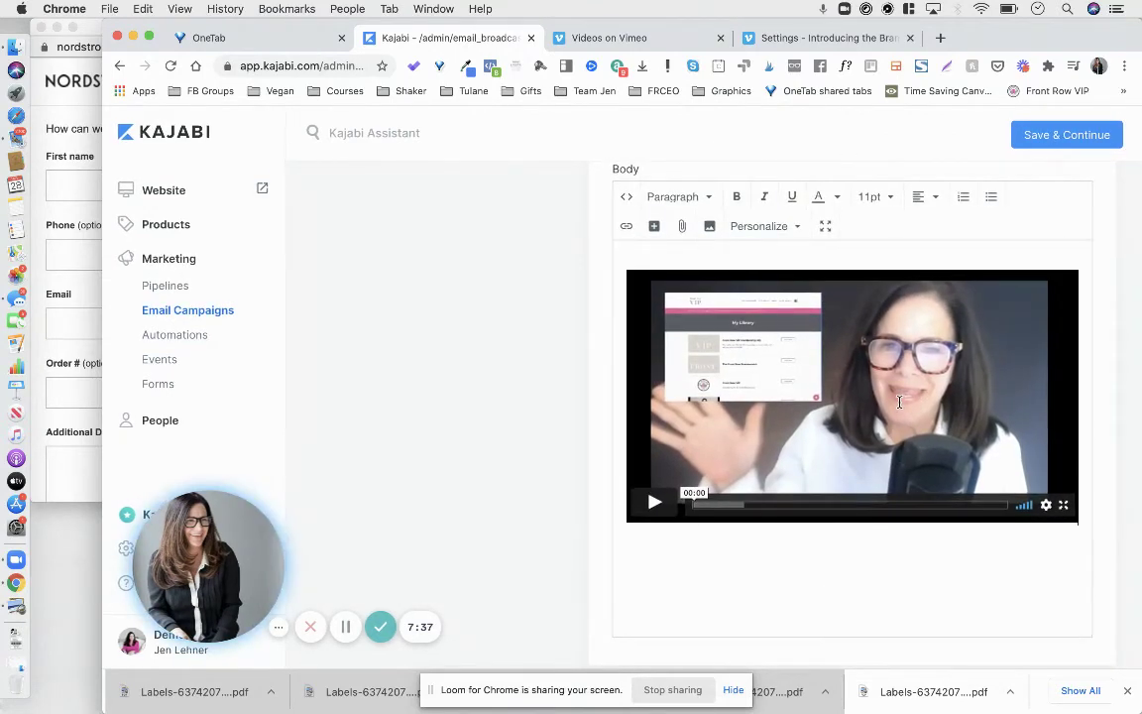
{"action": "left_click", "coordinate": [850, 404]}
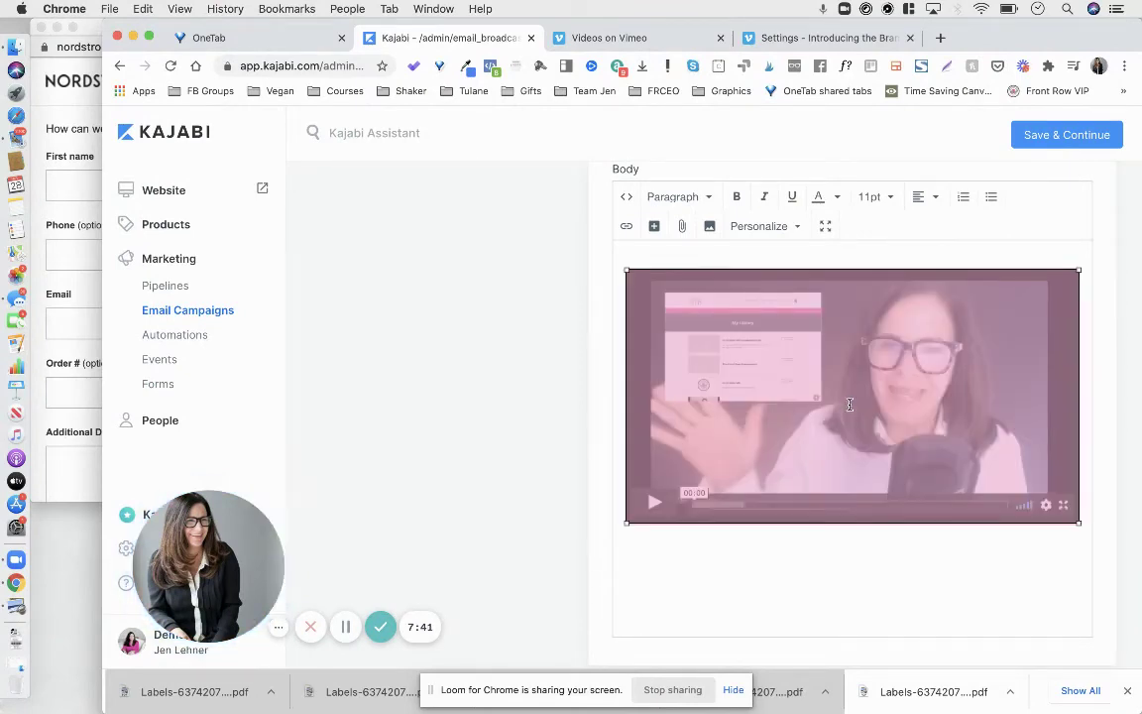
{"action": "left_click", "coordinate": [623, 228]}
{"action": "type", "text": "https://jenlehner.com"}
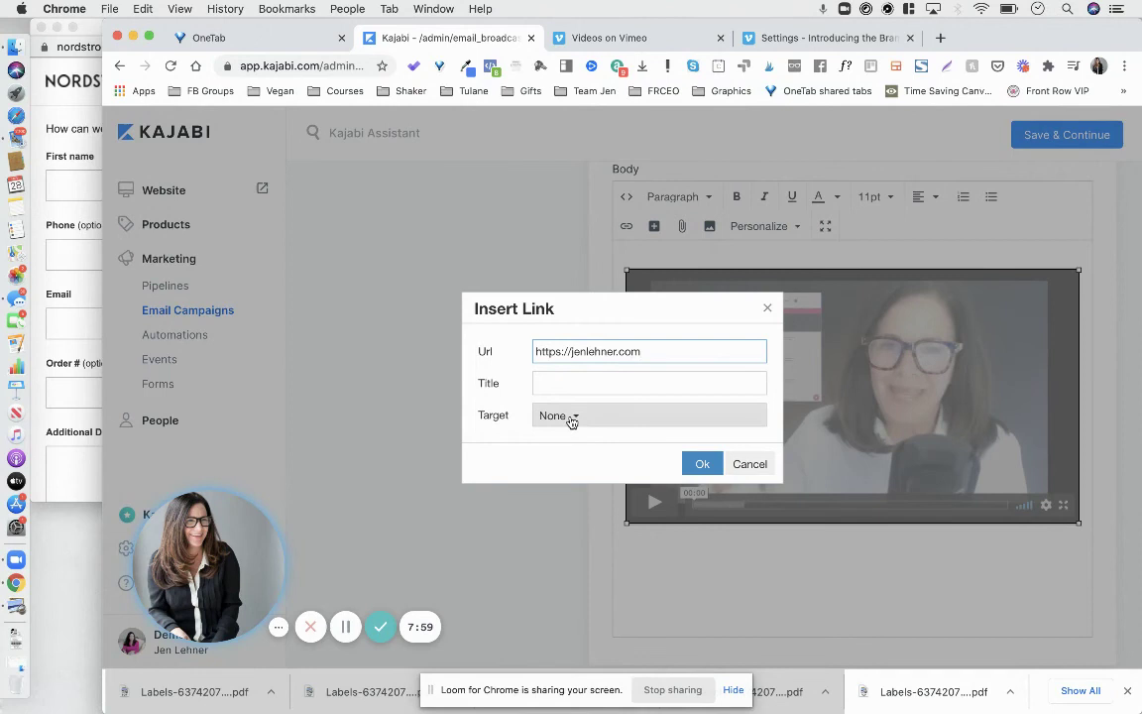
Step: Set the image link's Target to New Window, apply it, and deselect the image
{"action": "left_click", "coordinate": [572, 422]}
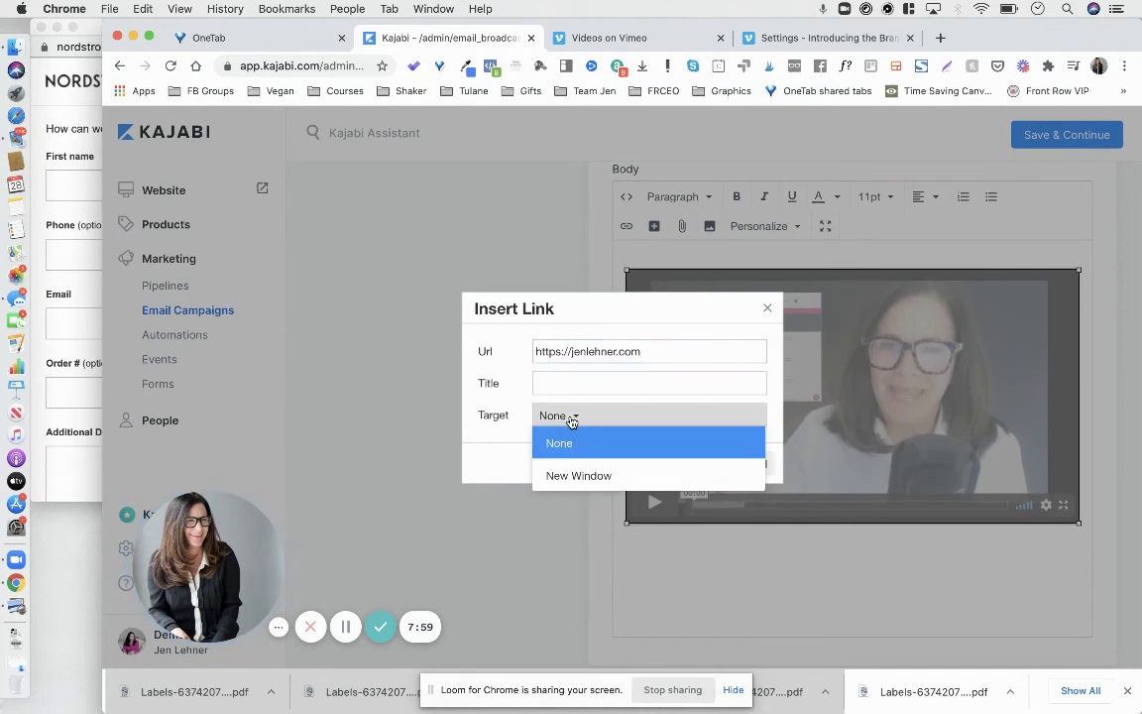
{"action": "left_click", "coordinate": [585, 478]}
{"action": "left_click", "coordinate": [700, 463]}
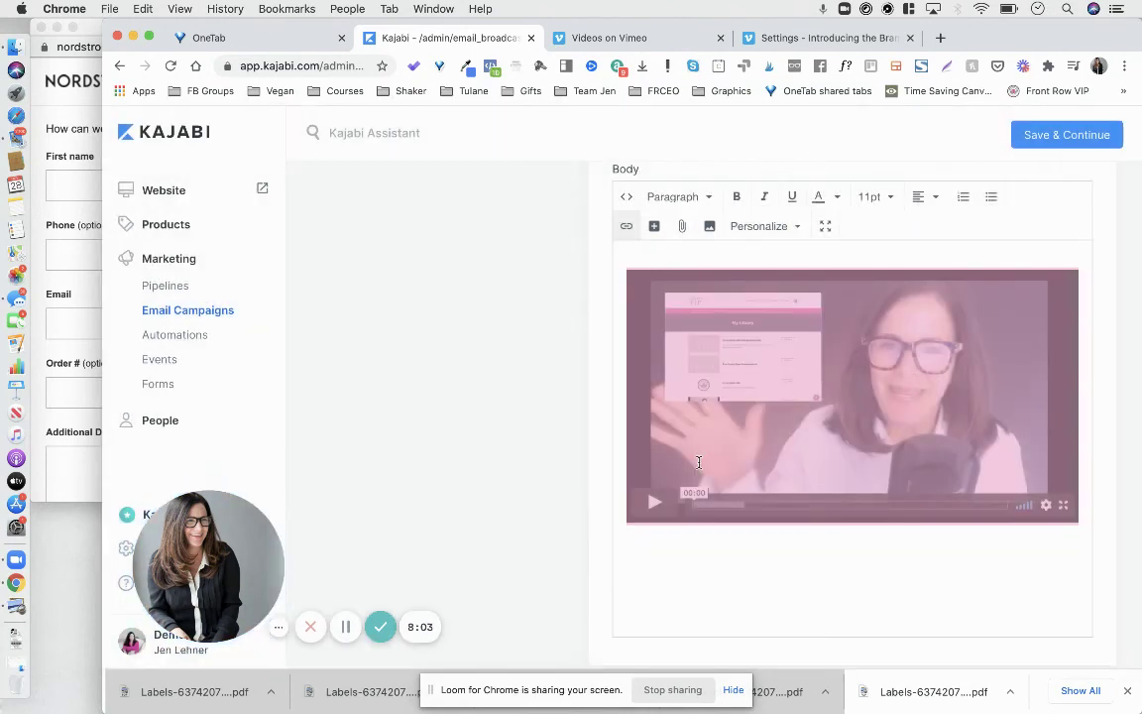
{"action": "left_click", "coordinate": [713, 579]}
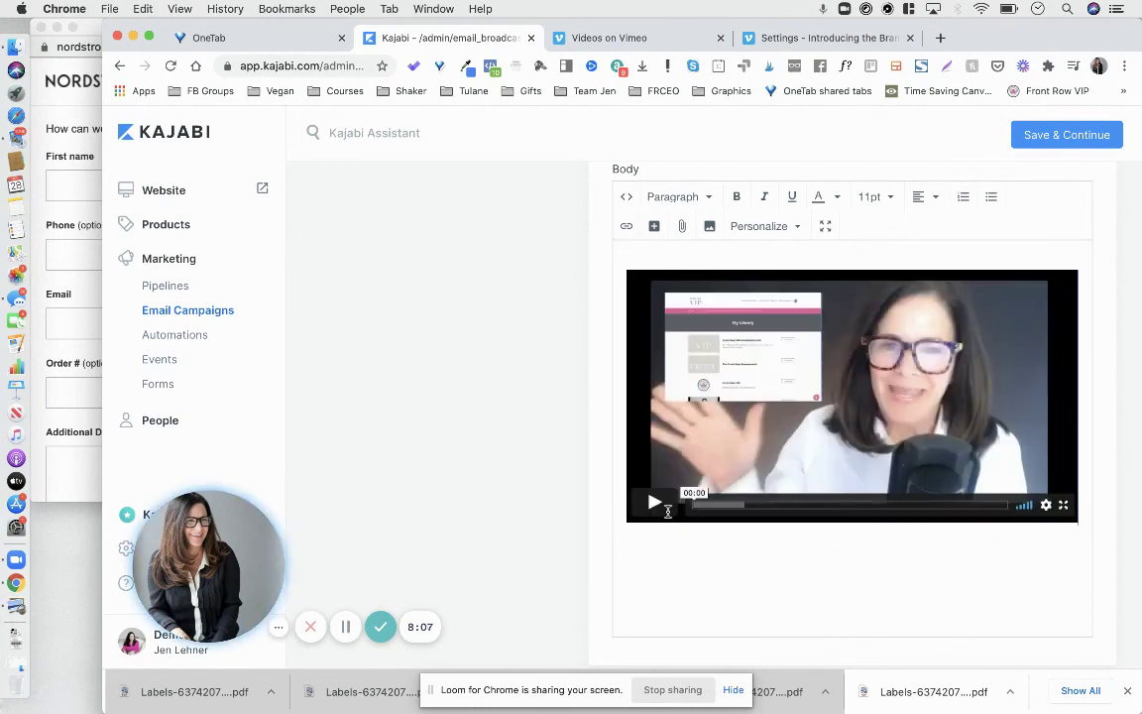
{"action": "scroll", "coordinate": [701, 462], "scroll_direction": "up", "scroll_amount": 1}
{"action": "scroll", "coordinate": [701, 462], "scroll_direction": "up", "scroll_amount": 1}
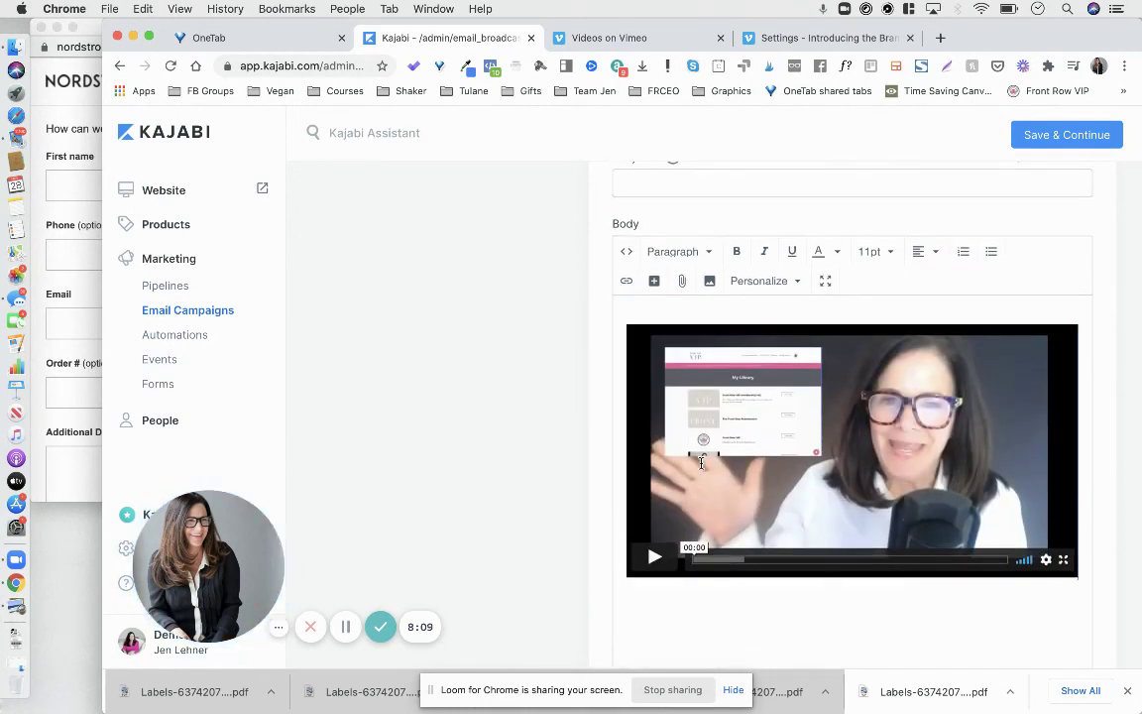